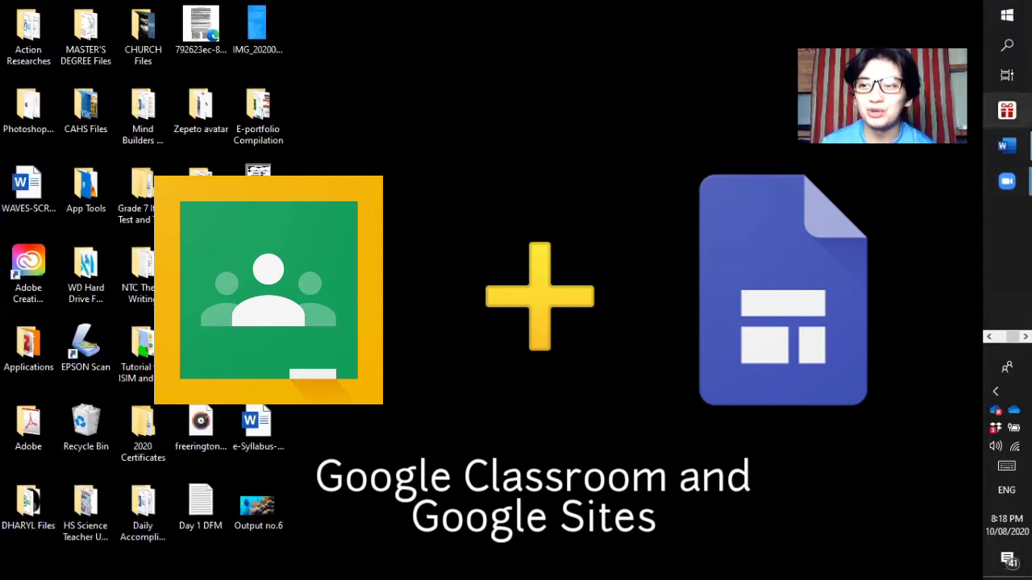
# Open the Google home page and look through the list of Google apps for Sites
pyautogui.scroll(3, 1003, 338)
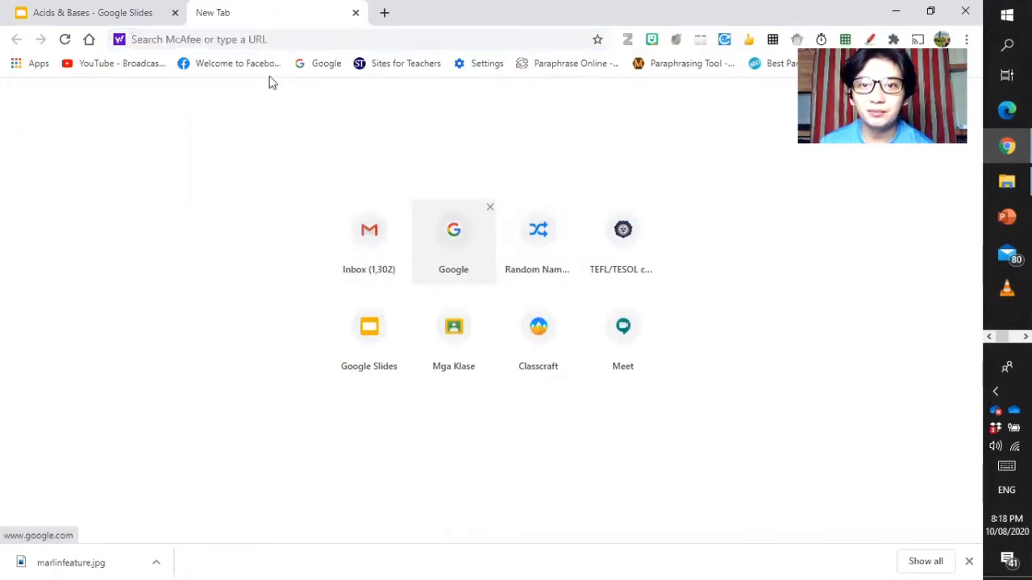
pyautogui.click(458, 244)
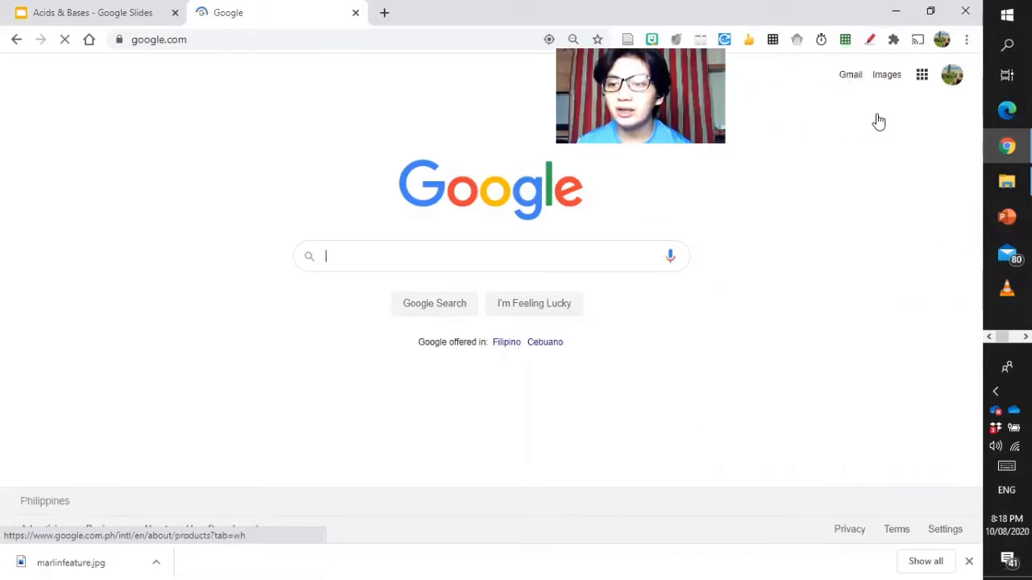
pyautogui.moveTo(958, 140); pyautogui.dragTo(945, 337)
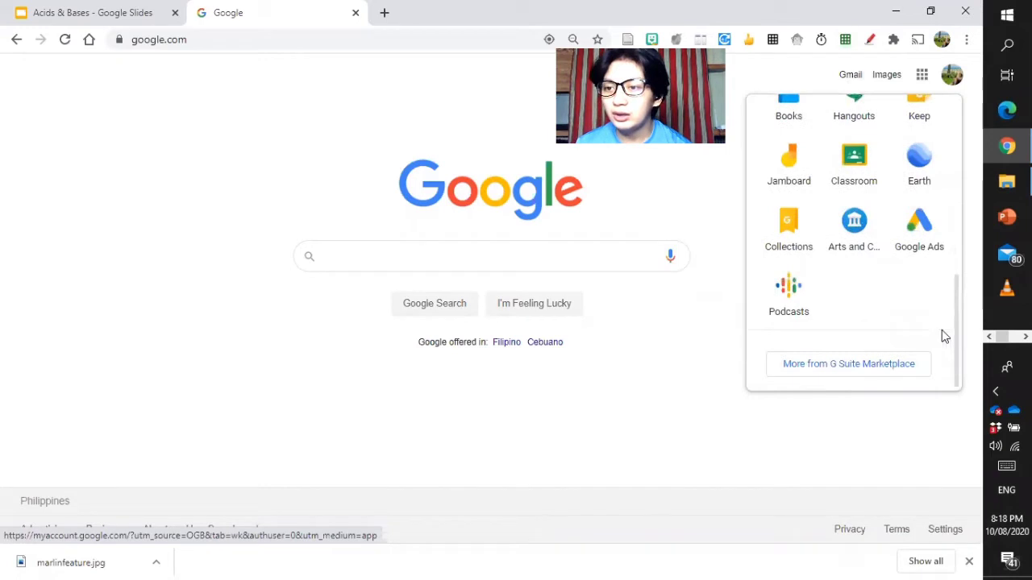
pyautogui.click(855, 375)
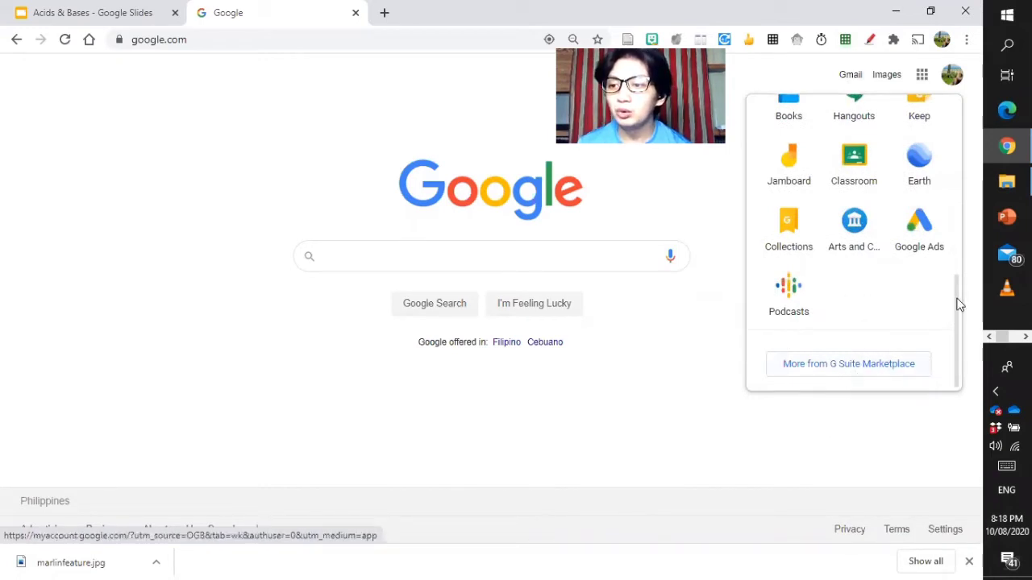
pyautogui.moveTo(959, 304); pyautogui.dragTo(948, 95)
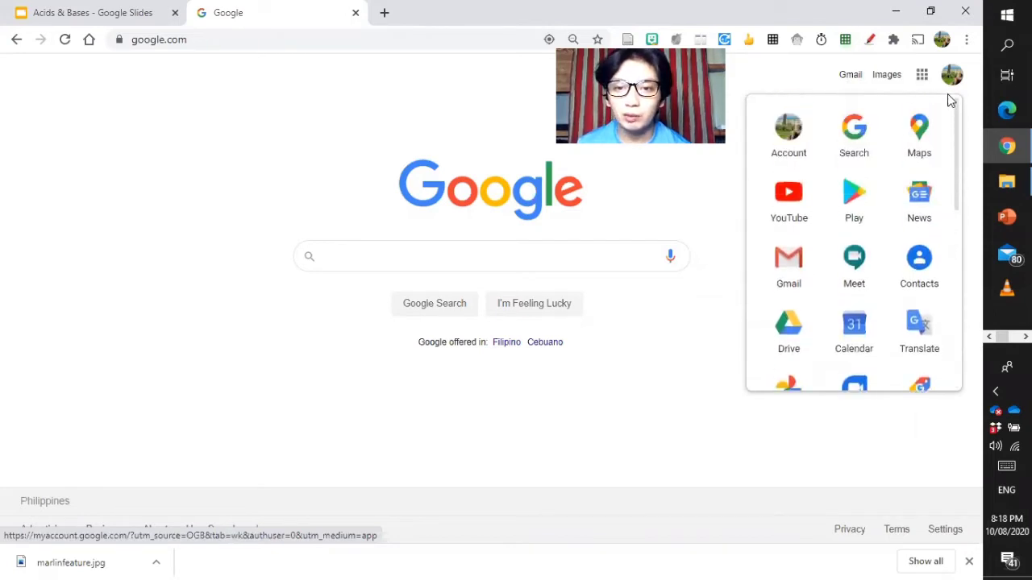
# Search Google for "GOOGLE SITES"
pyautogui.click(377, 257)
pyautogui.write('GOOG')
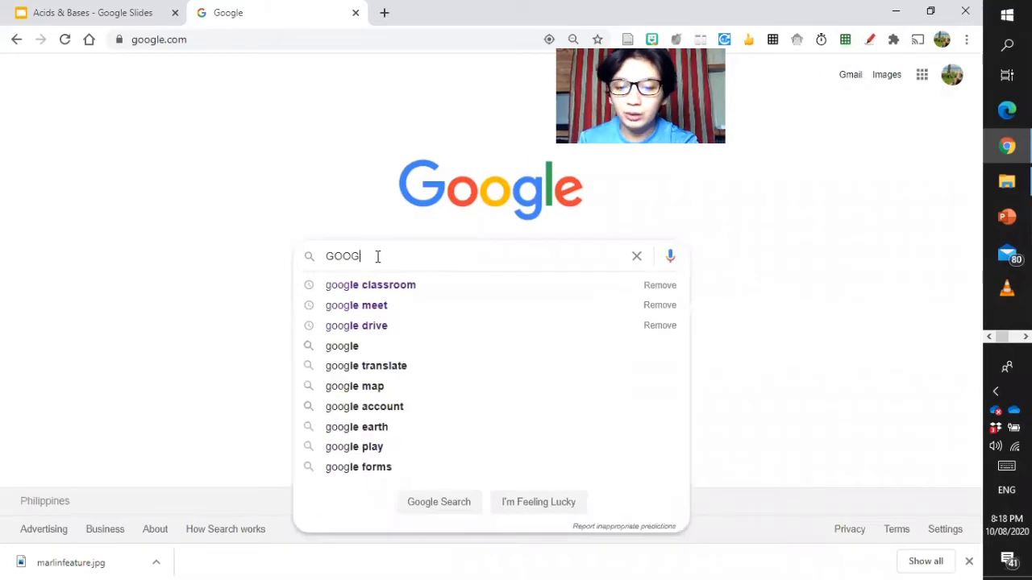
pyautogui.write('LE SITES')
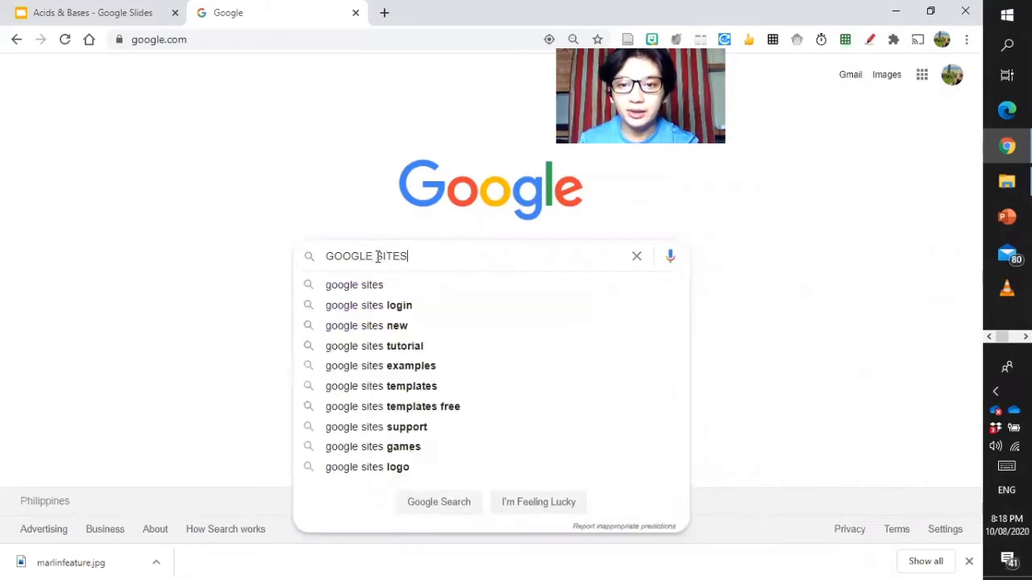
pyautogui.press('Return')
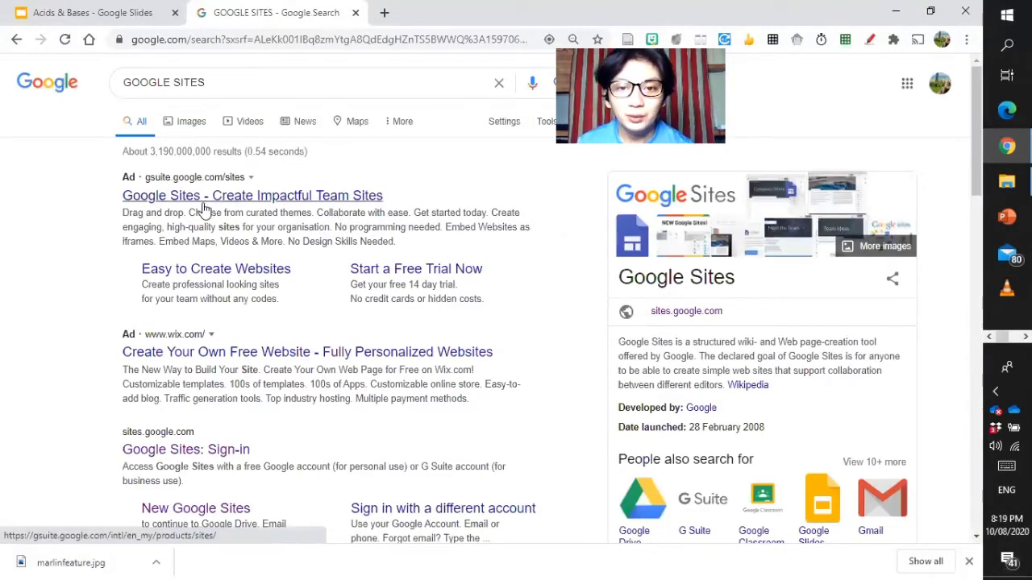
pyautogui.click(203, 208)
pyautogui.click(203, 209)
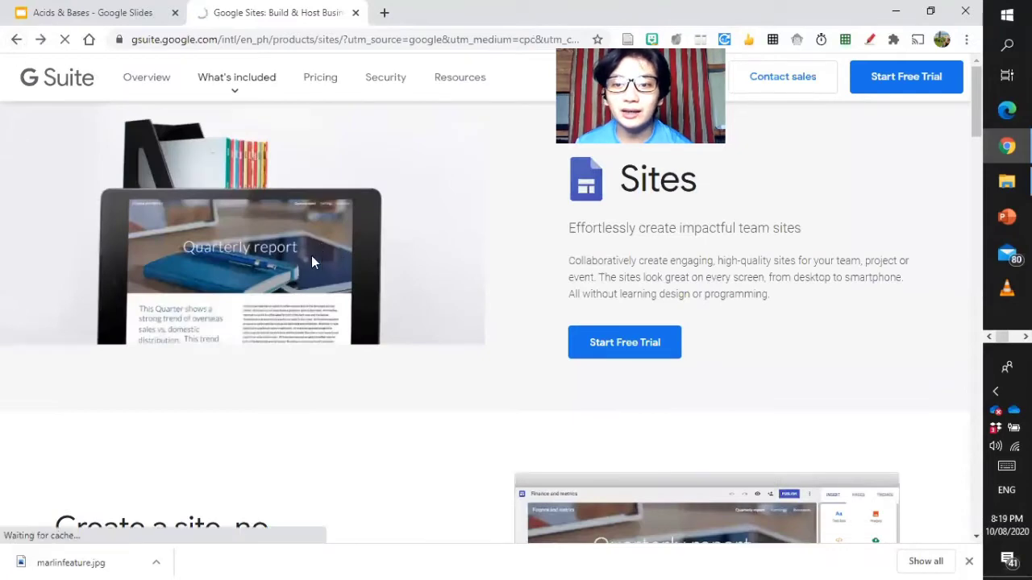
pyautogui.hotkey('alt', 'Left')
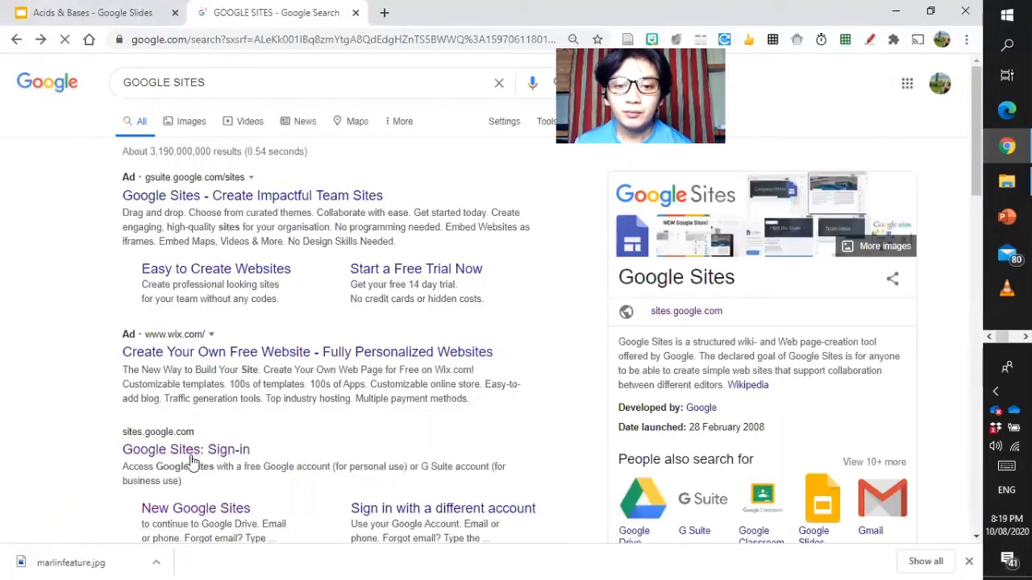
# Go to Google Sites through its sign-in search result and open the existing Science & Technology class site from the recent sites
pyautogui.click(185, 457)
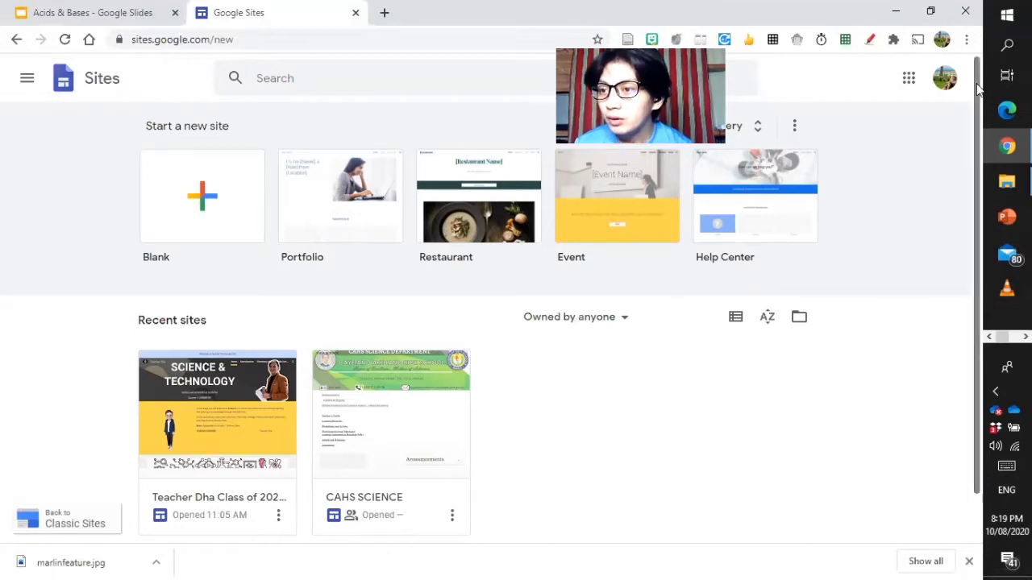
pyautogui.moveTo(978, 136); pyautogui.dragTo(980, 278)
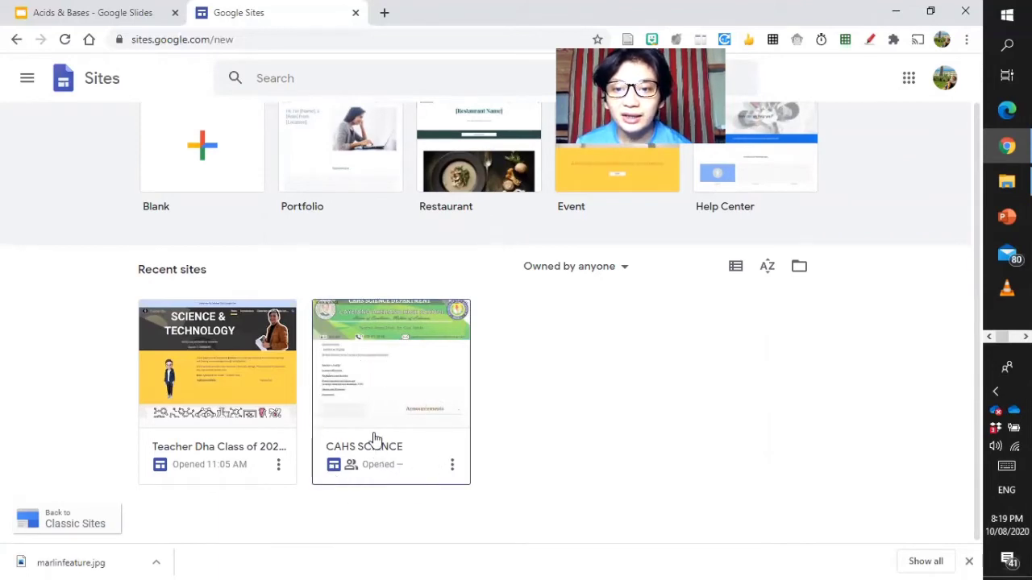
pyautogui.click(252, 415)
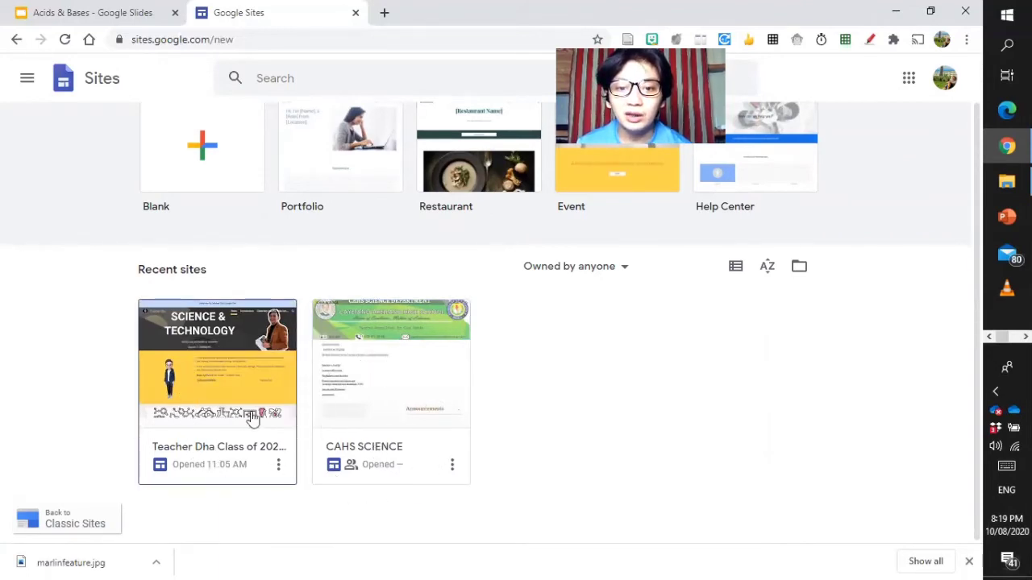
pyautogui.click(251, 415)
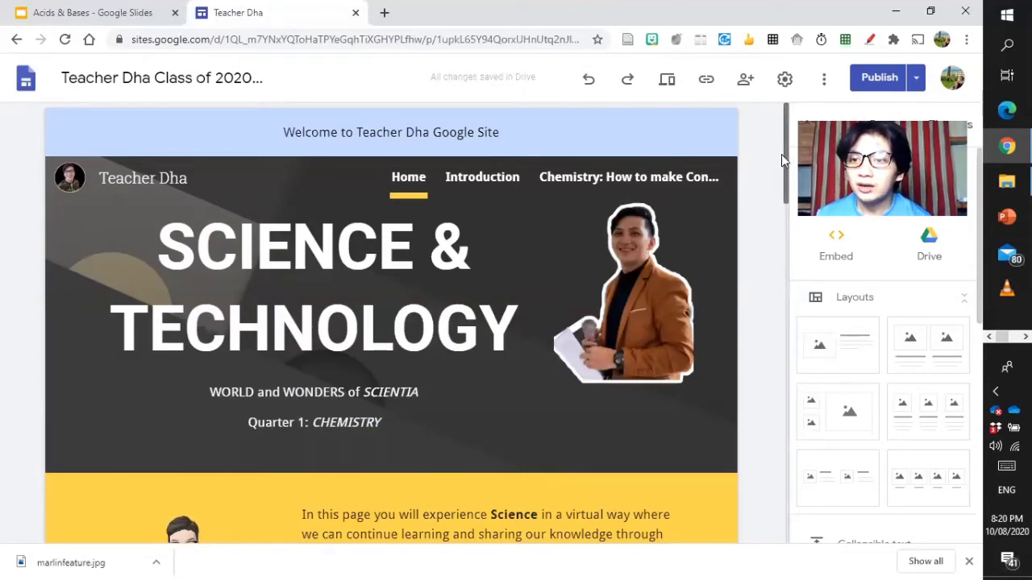
# Look over the class site's Home page and its Introduction page in the editor
pyautogui.scroll(-4, 781, 154)
pyautogui.scroll(3, 793, 162)
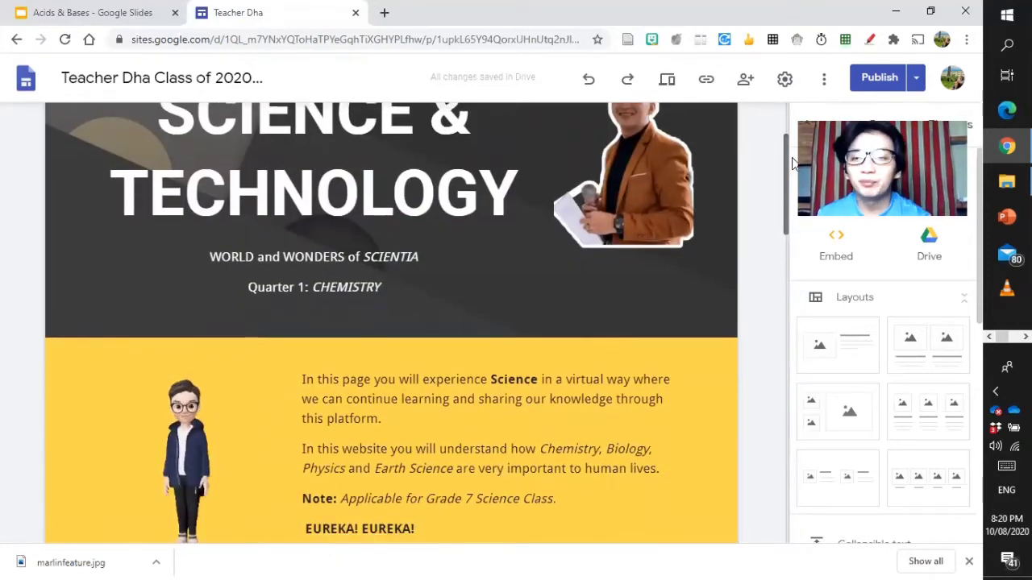
pyautogui.moveTo(785, 159); pyautogui.dragTo(781, 109)
pyautogui.scroll(4, 663, 147)
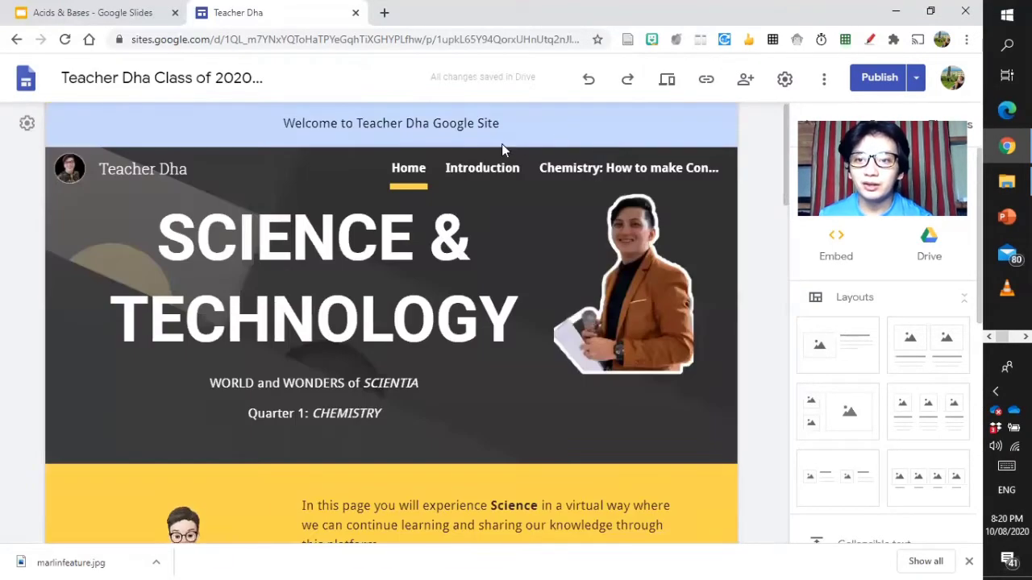
pyautogui.click(492, 169)
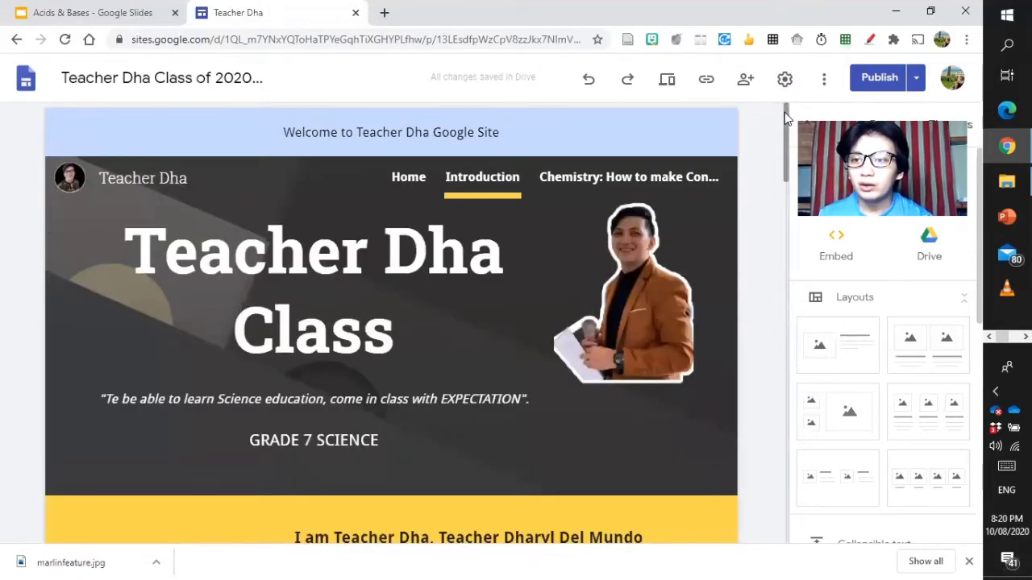
pyautogui.moveTo(784, 112); pyautogui.dragTo(748, 123)
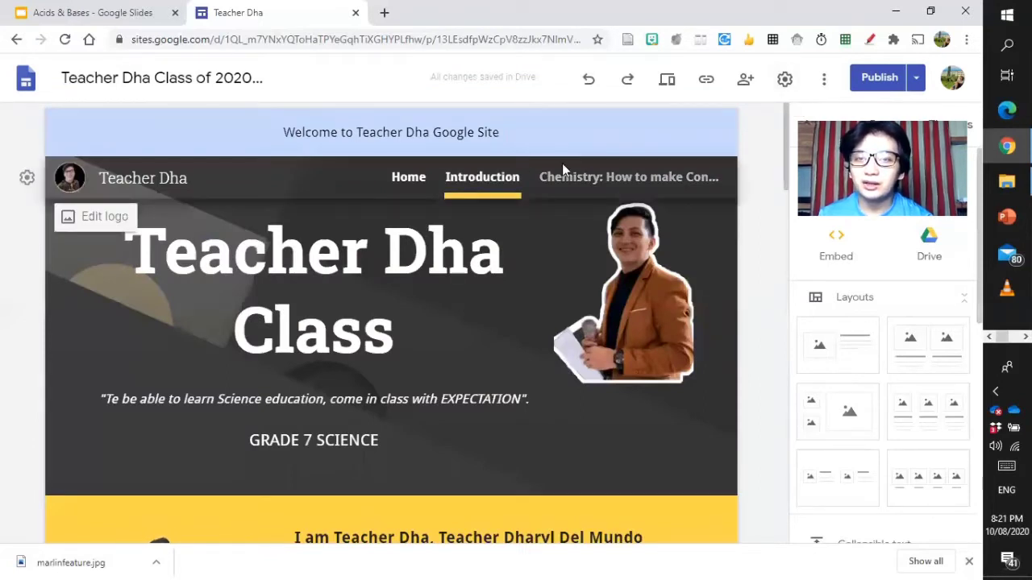
# Examine the Chemistry page on making a healthy concoction, including its ingredients, procedure and reference video sections
pyautogui.click(612, 174)
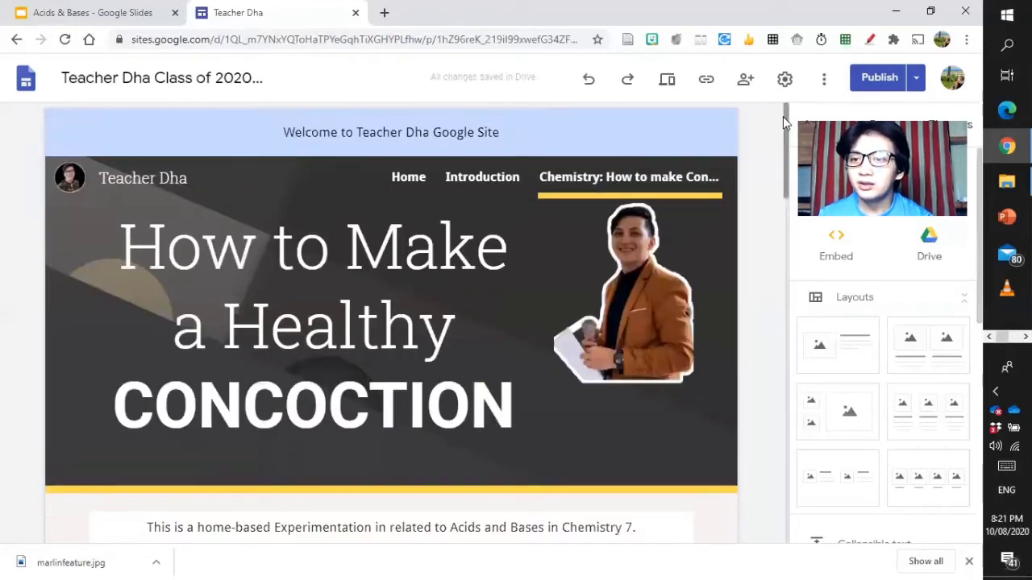
pyautogui.moveTo(783, 121); pyautogui.dragTo(782, 272)
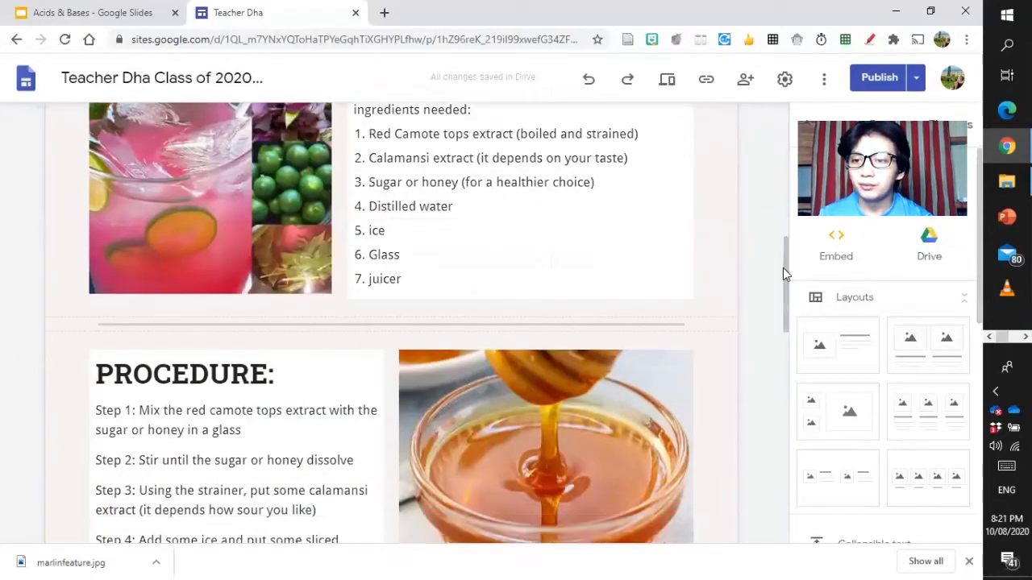
pyautogui.scroll(-3, 787, 449)
pyautogui.scroll(-7, 792, 452)
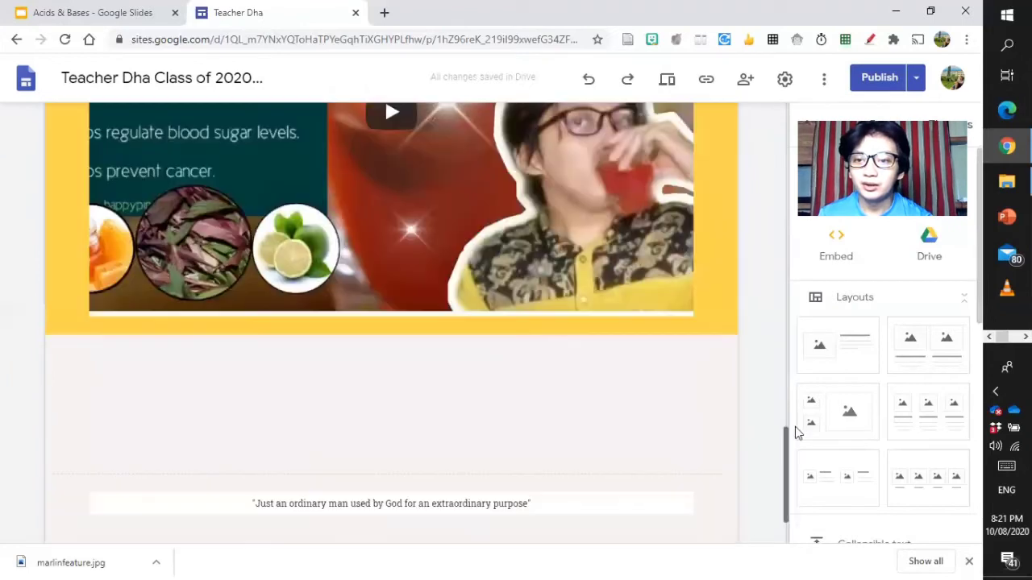
pyautogui.scroll(3, 795, 431)
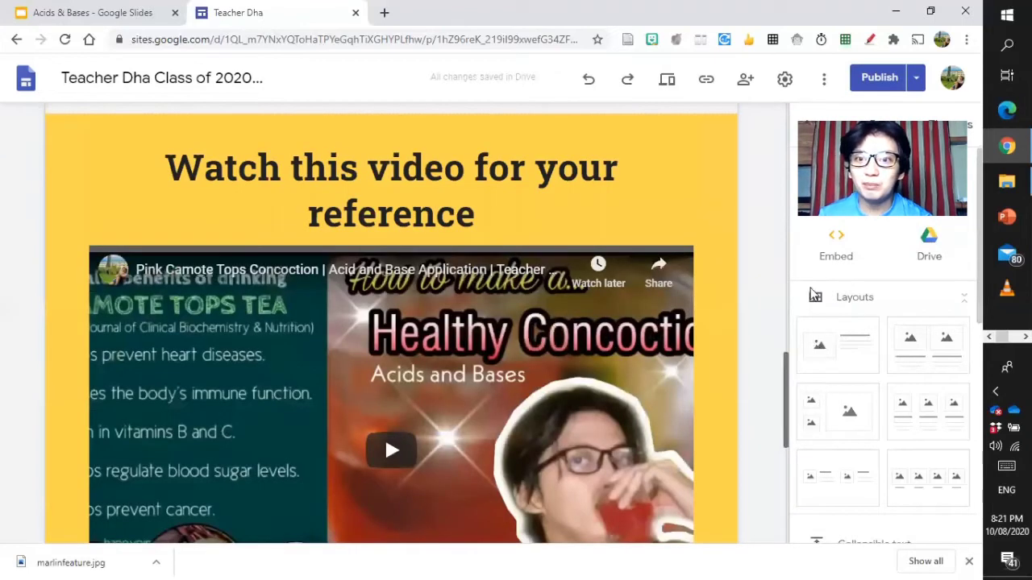
pyautogui.scroll(5, 791, 176)
pyautogui.scroll(3, 766, 145)
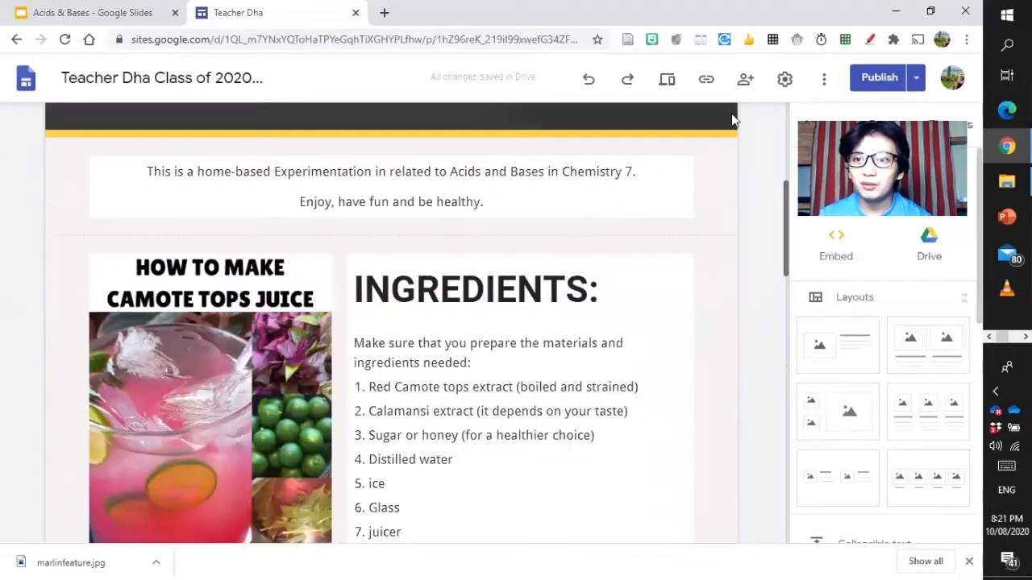
pyautogui.scroll(5, 666, 81)
# Preview the Chemistry page at large-screen size and look through it down to the embedded video
pyautogui.click(668, 80)
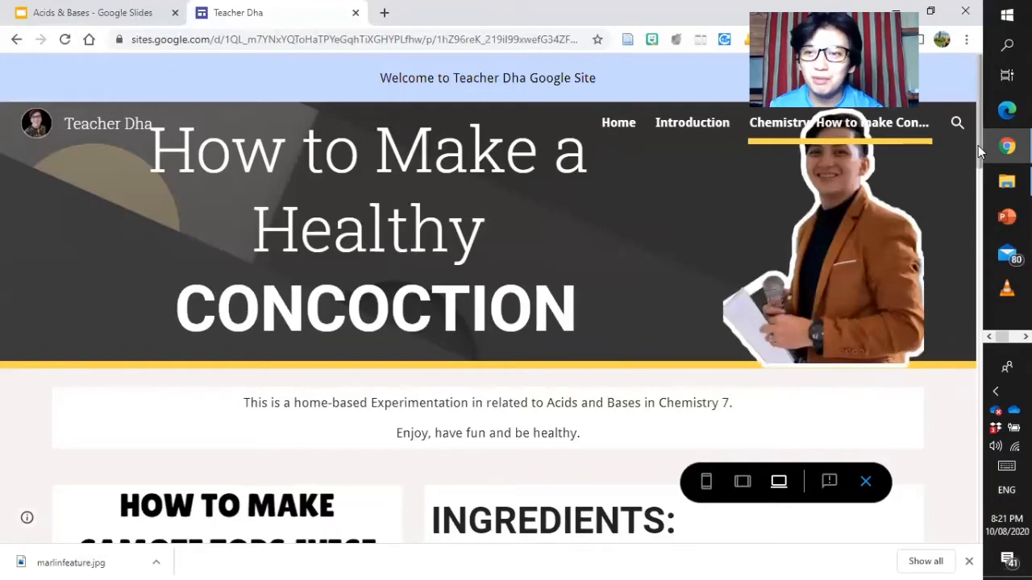
pyautogui.moveTo(977, 146); pyautogui.dragTo(976, 376)
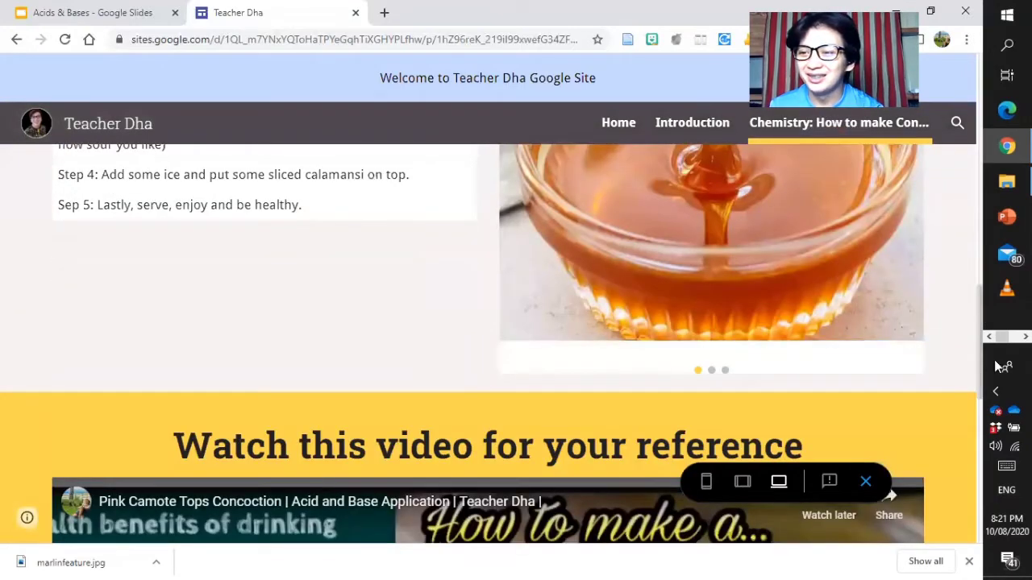
pyautogui.scroll(-6, 978, 365)
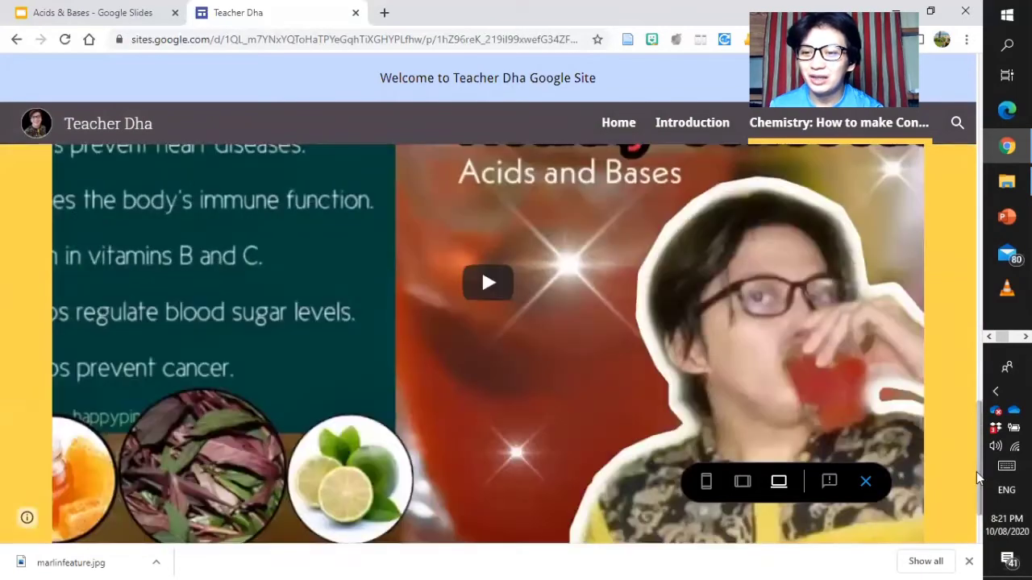
# Preview the Chemistry page at tablet size and at phone size, checking the procedure section in the phone layout
pyautogui.click(742, 482)
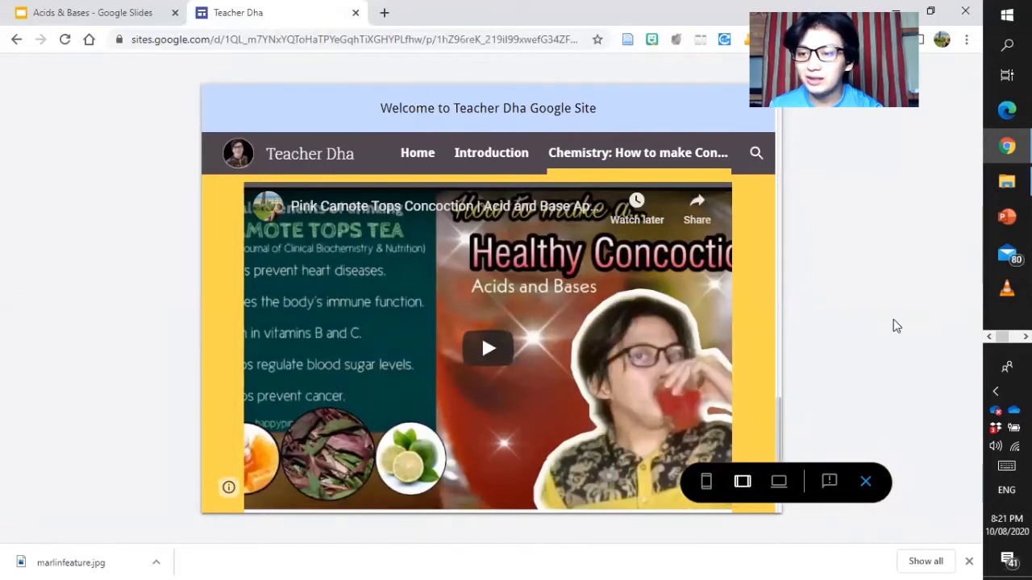
pyautogui.click(706, 482)
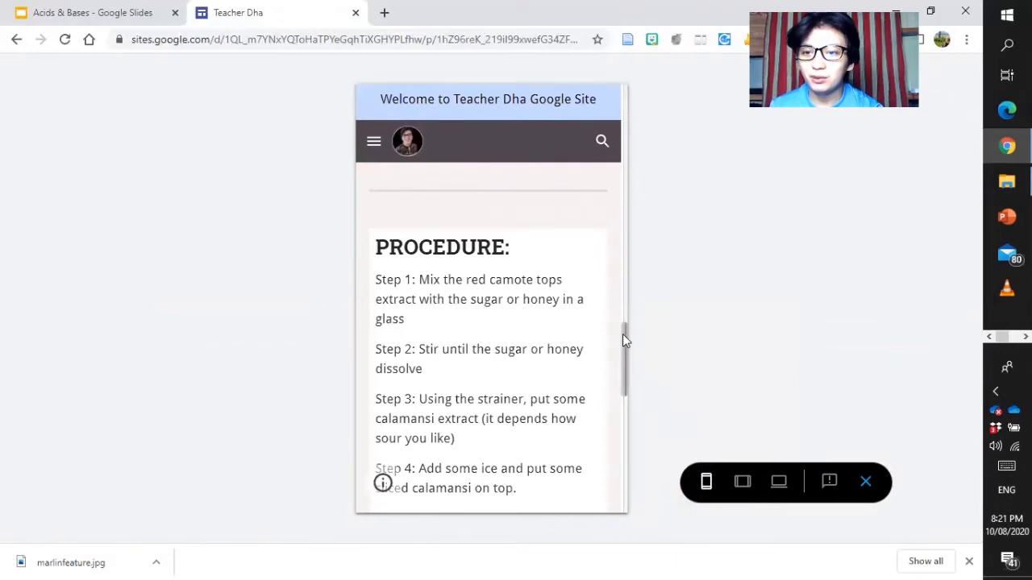
pyautogui.scroll(5, 622, 334)
pyautogui.scroll(3, 615, 312)
pyautogui.scroll(-15, 610, 438)
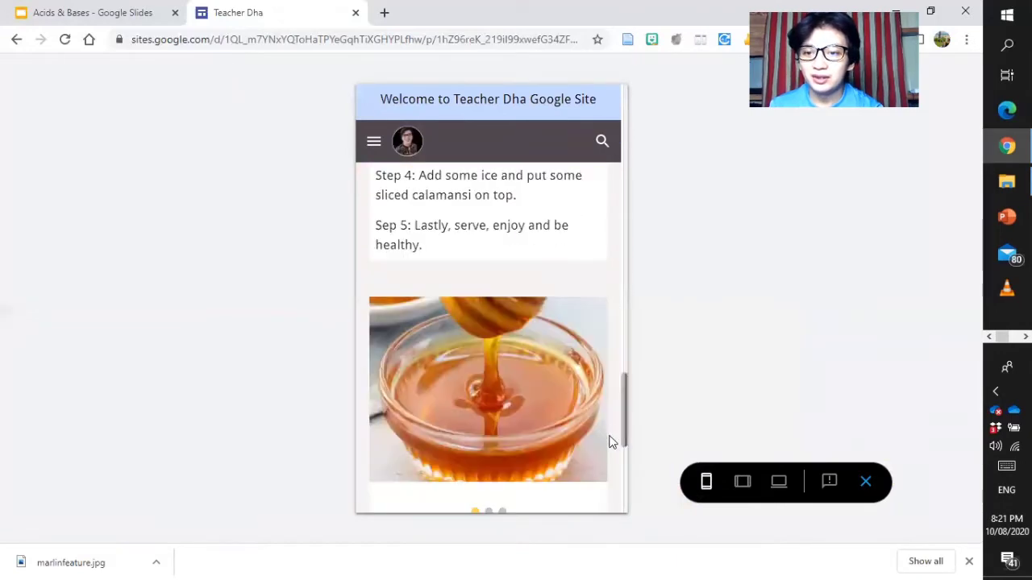
# Return the preview to tablet size and look over the Chemistry, Introduction and Home pages
pyautogui.click(747, 487)
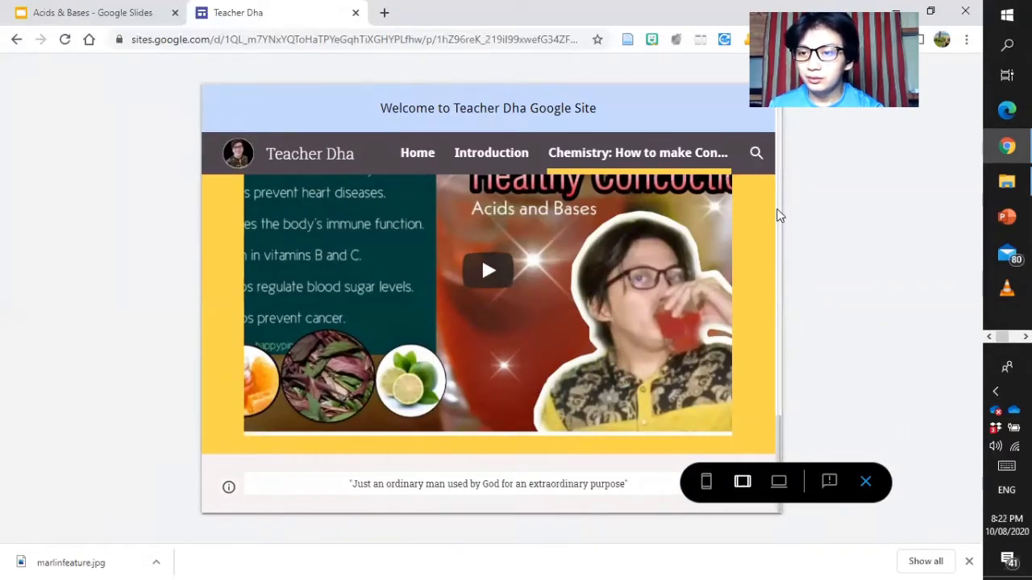
pyautogui.scroll(10, 778, 215)
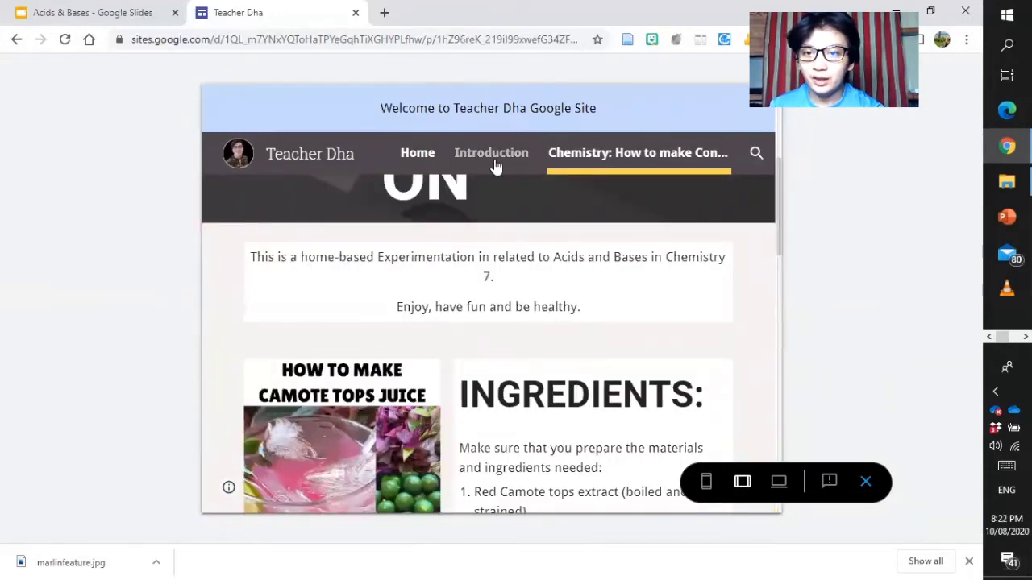
pyautogui.click(494, 161)
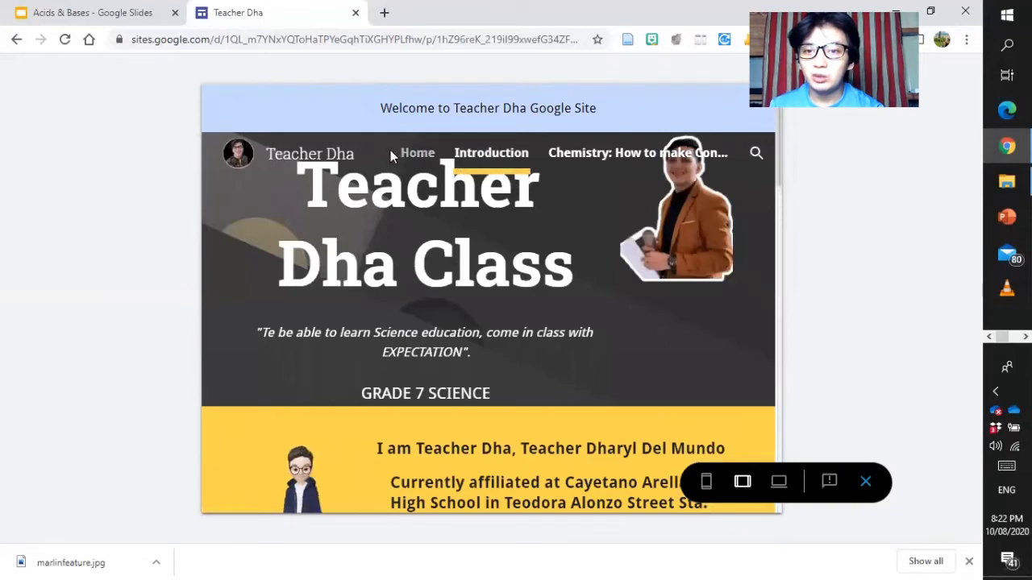
pyautogui.click(417, 155)
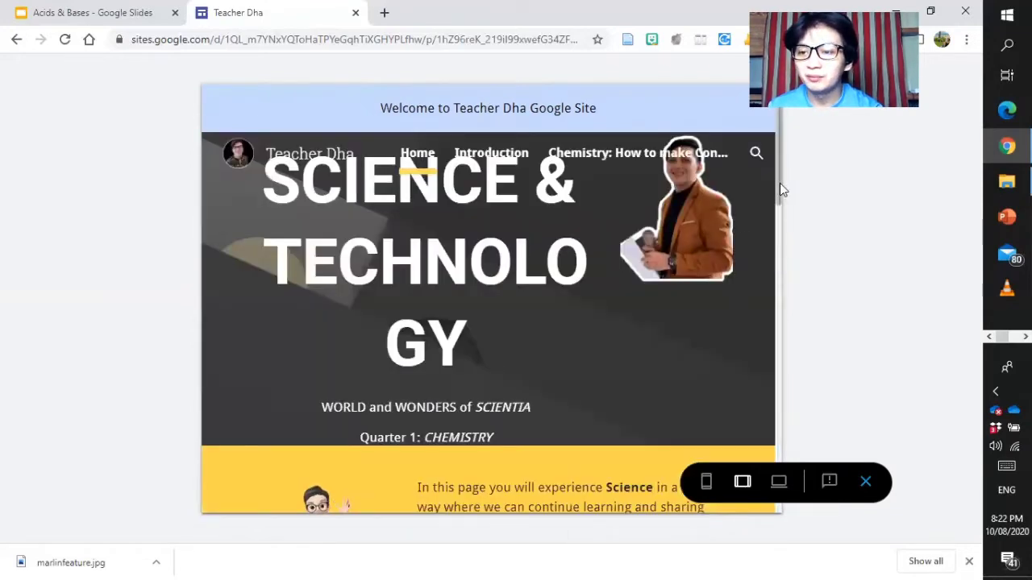
pyautogui.moveTo(780, 184)
pyautogui.mouseDown()
pyautogui.moveTo(783, 380)
pyautogui.moveTo(788, 183)
pyautogui.mouseUp()
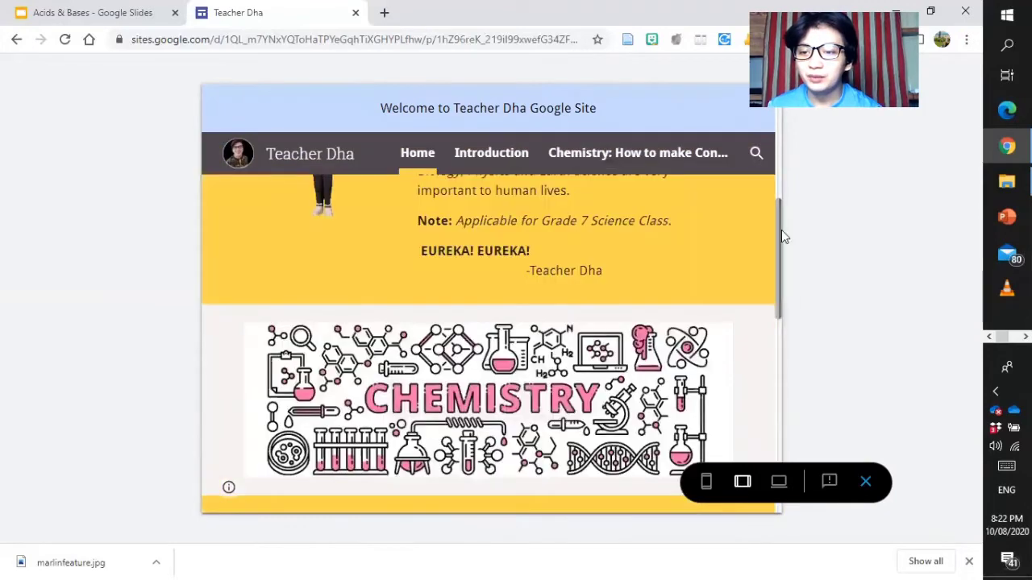
pyautogui.click(743, 483)
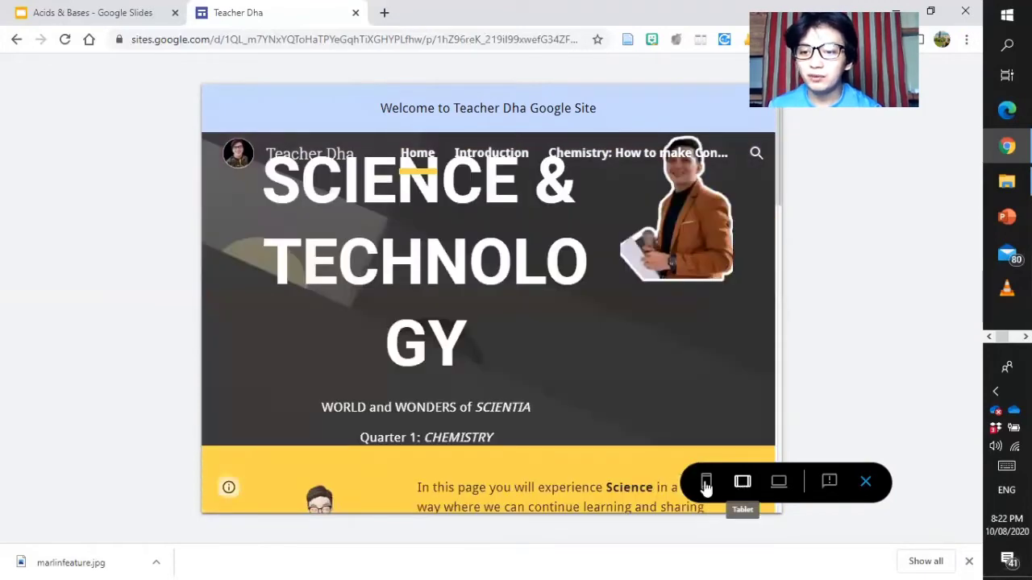
# Close the site preview and go back from the Home page to the Chemistry page in the editor
pyautogui.click(706, 482)
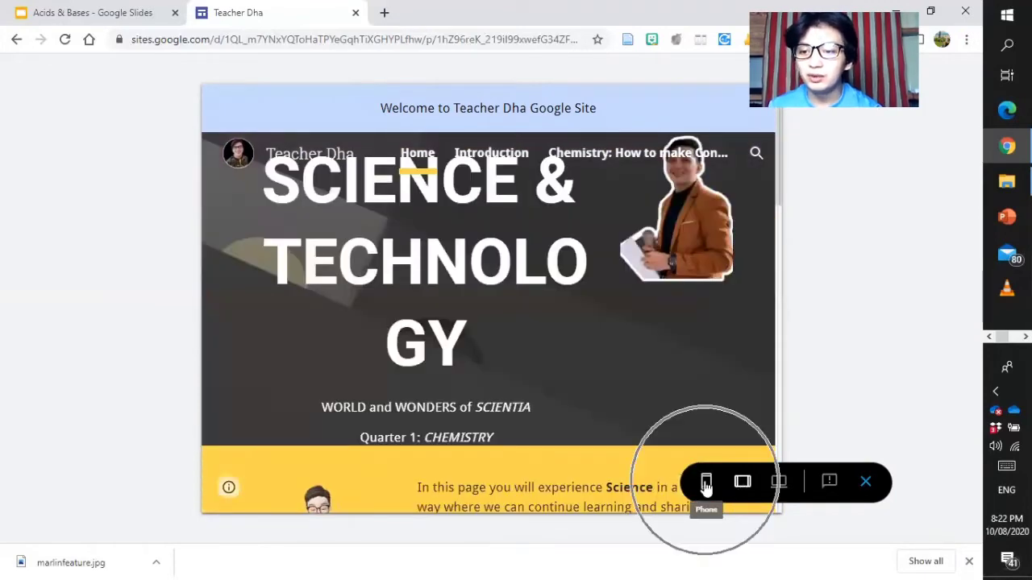
pyautogui.click(779, 484)
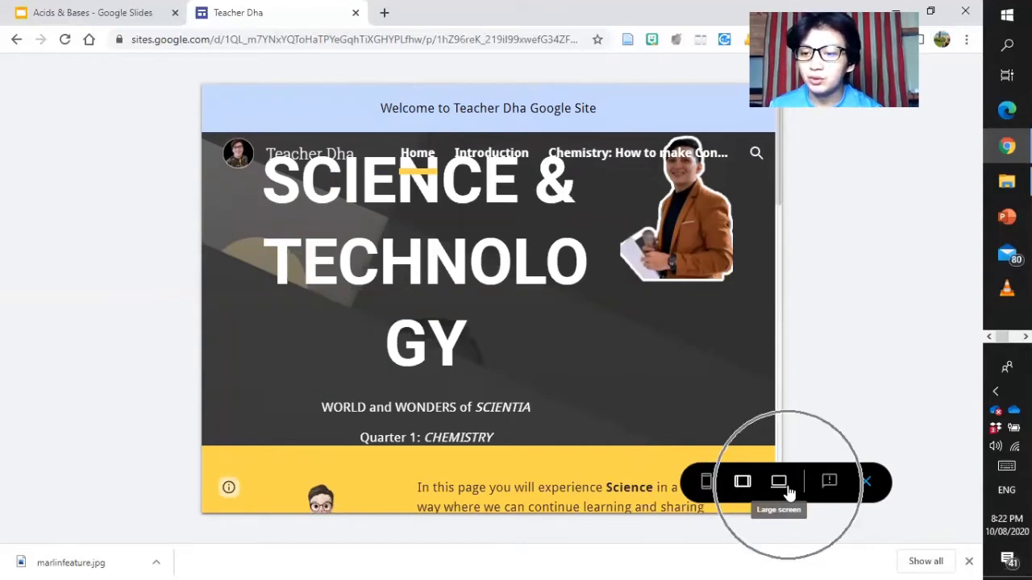
pyautogui.click(863, 482)
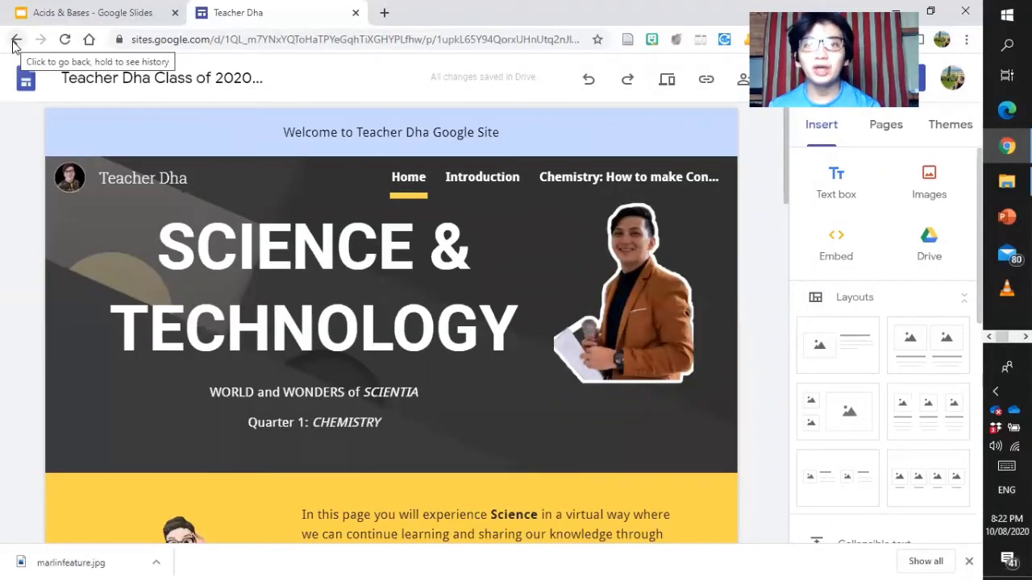
pyautogui.click(16, 40)
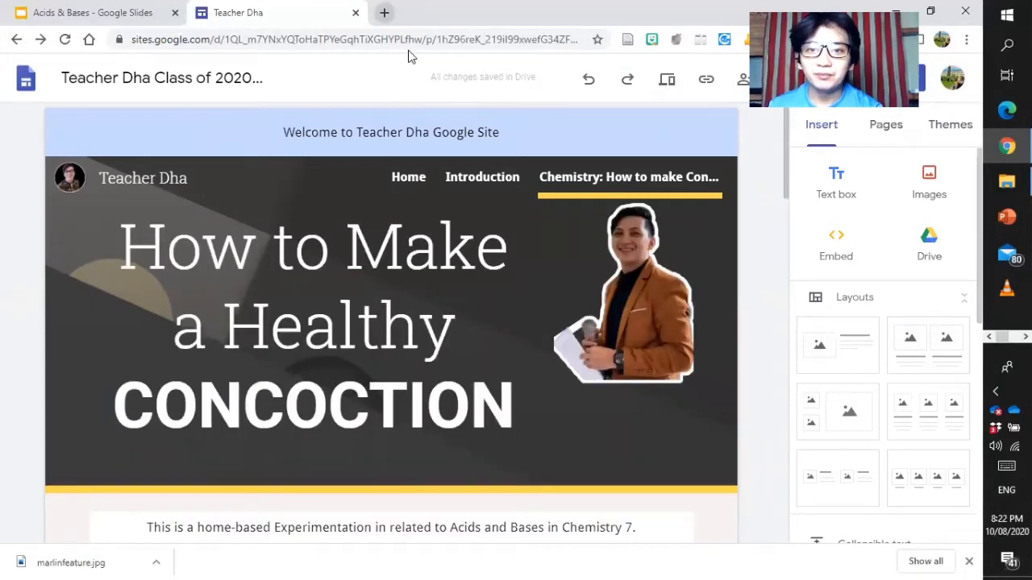
# Search Google for "GOOGLE SITES" in a new browser tab and open the Google Sites sign-in result
pyautogui.hotkey('ctrl', 't')
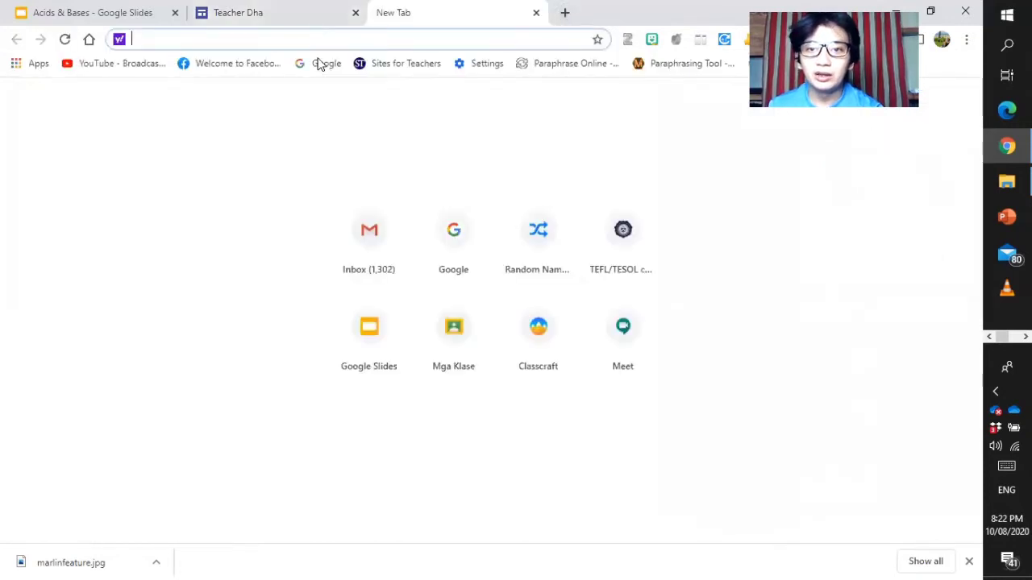
pyautogui.click(530, 235)
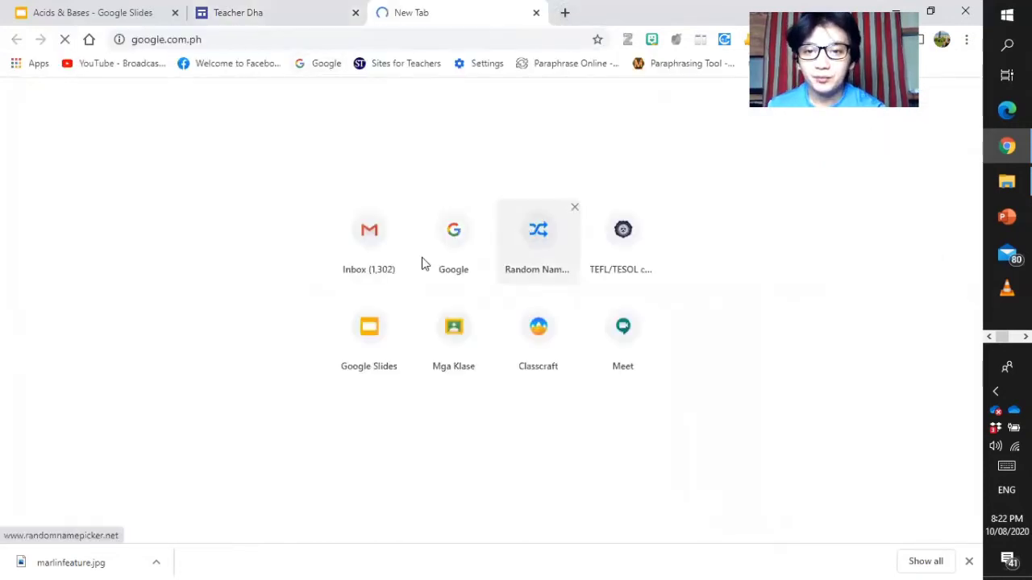
pyautogui.write('G')
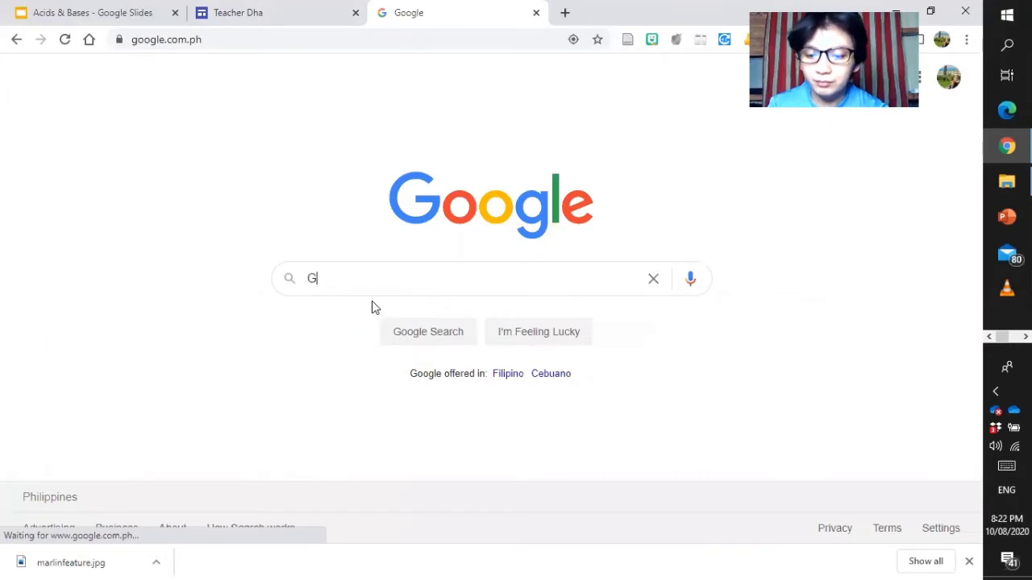
pyautogui.write('O')
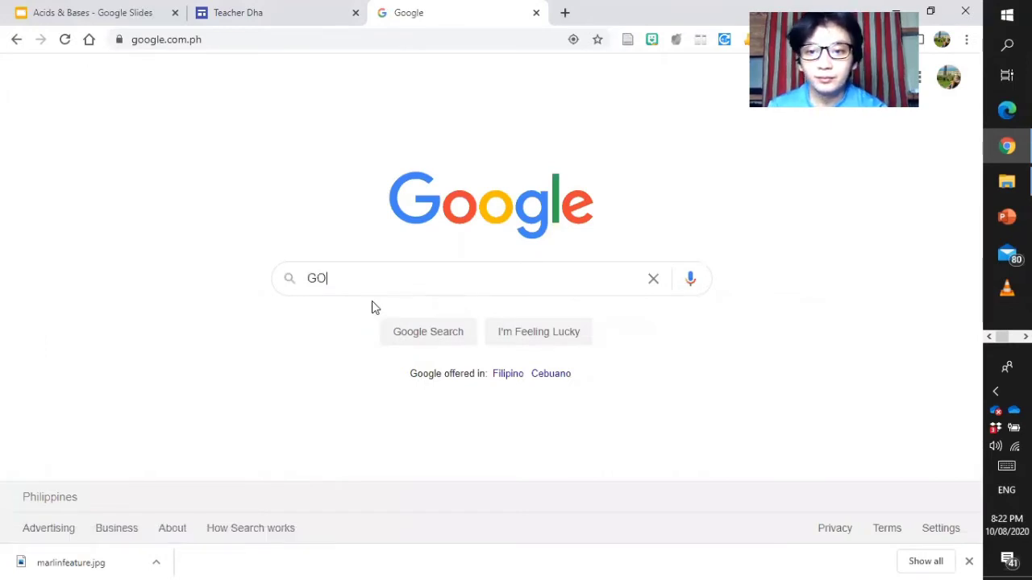
pyautogui.write('OGLE SITES')
pyautogui.press('Return')
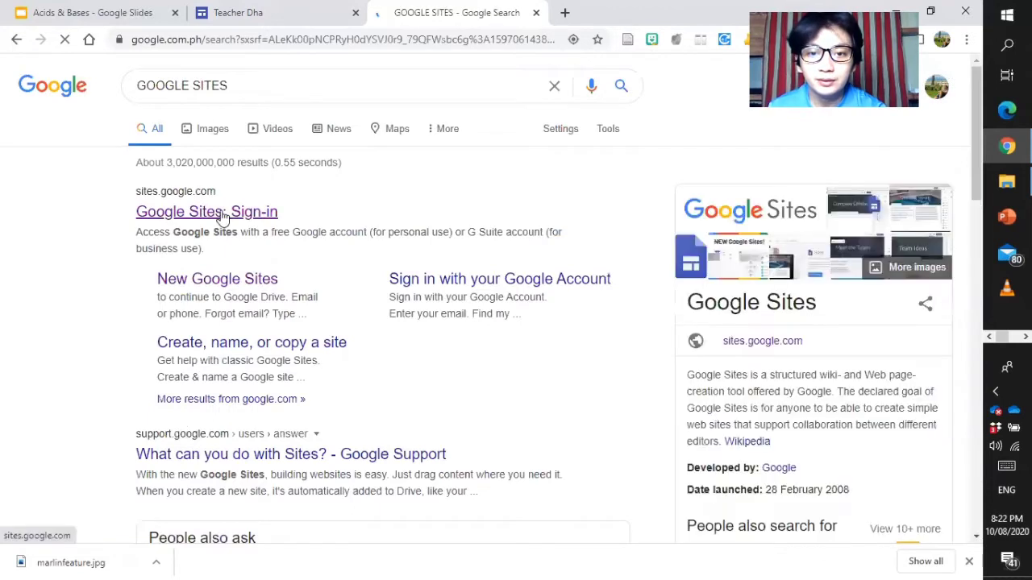
pyautogui.click(225, 214)
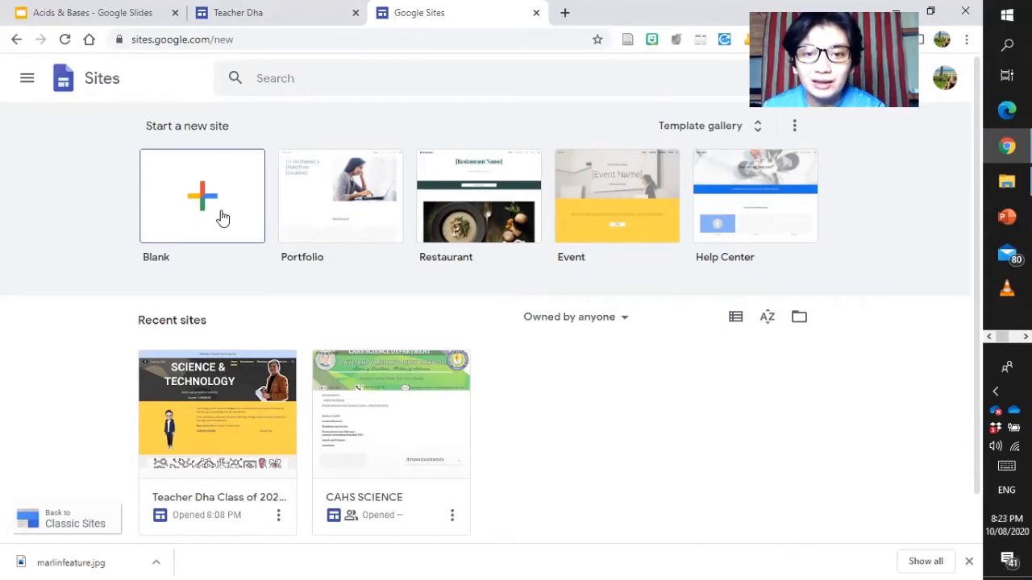
# Create a blank site and replace the placeholder page title with "MY OWN WEBSITE"
pyautogui.click(223, 217)
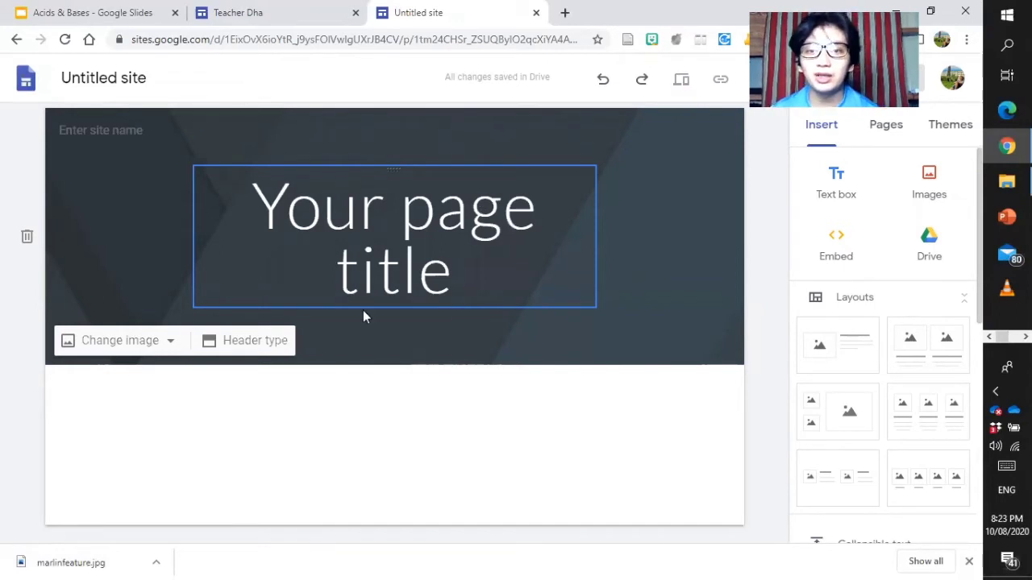
pyautogui.click(398, 239)
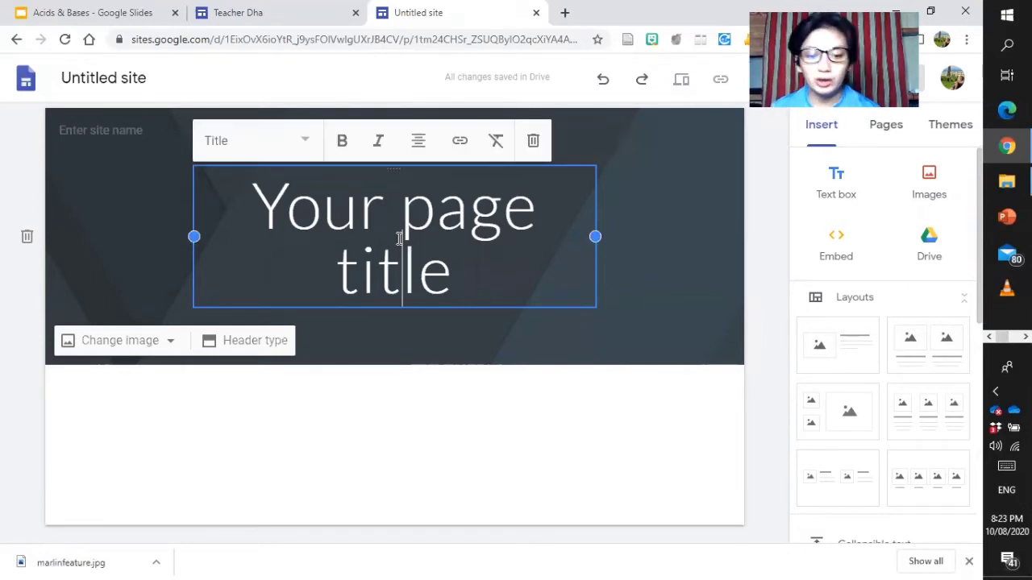
pyautogui.tripleClick(398, 239)
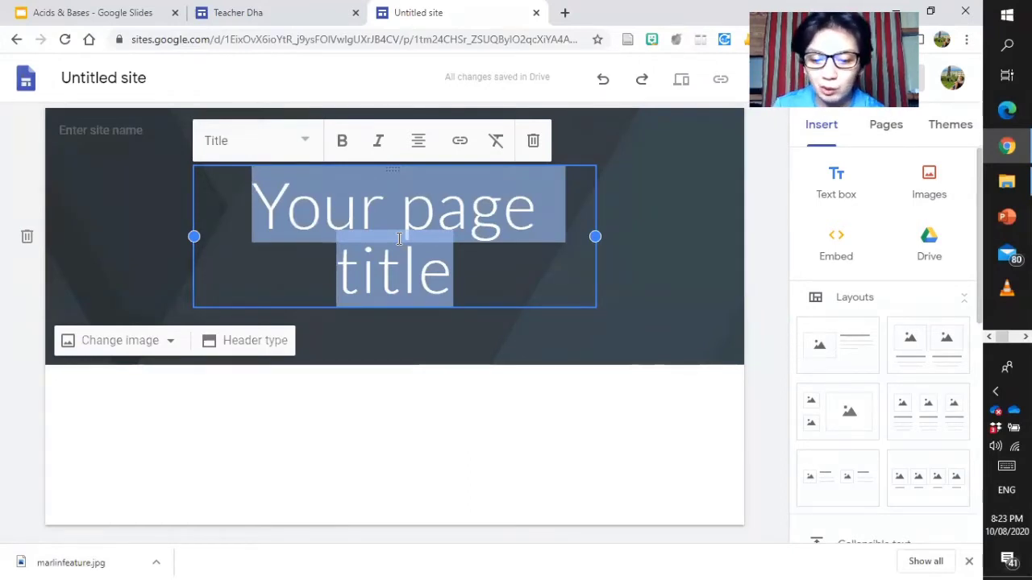
pyautogui.write('MY O')
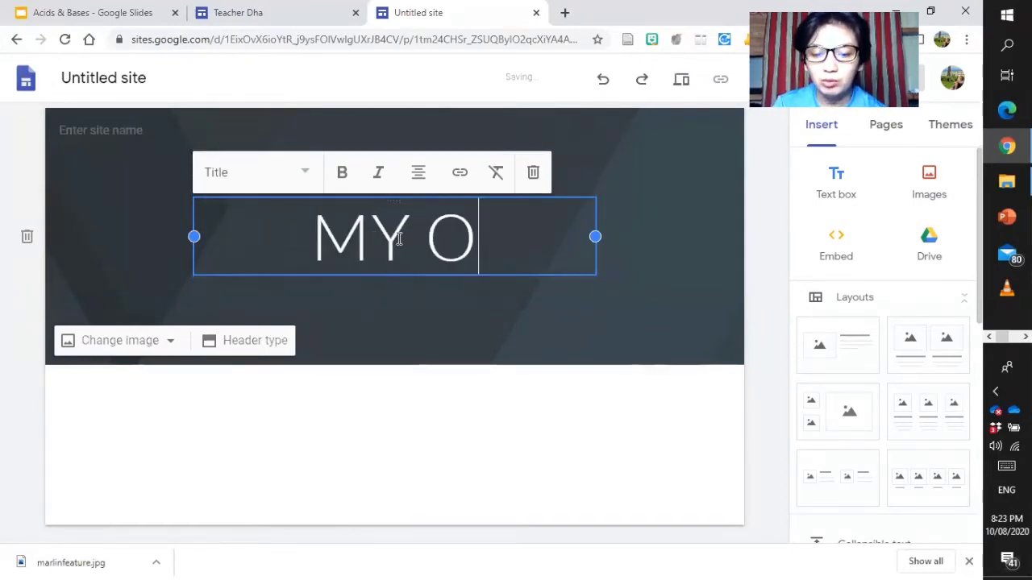
pyautogui.write('WN WEB')
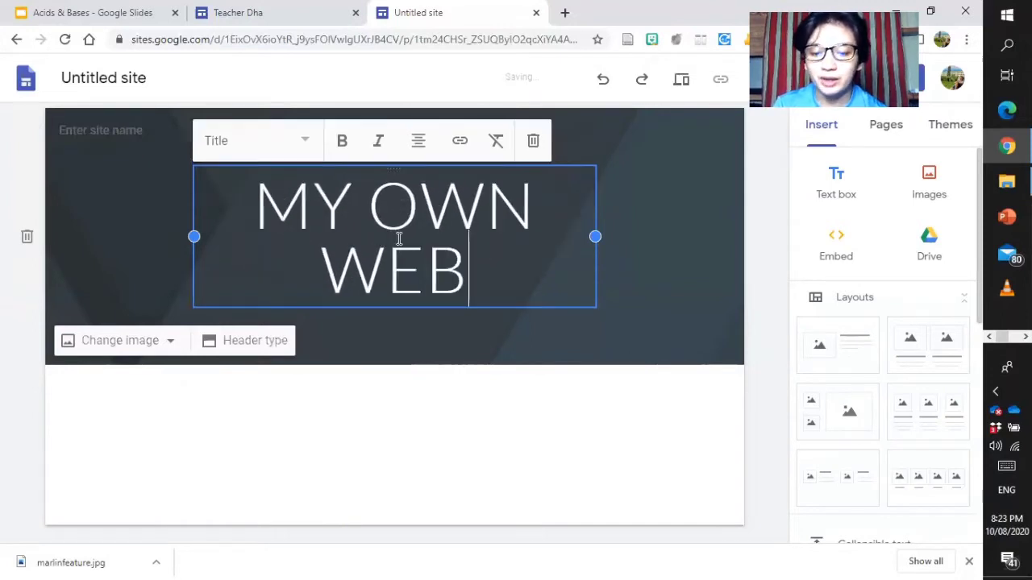
pyautogui.write('SITE')
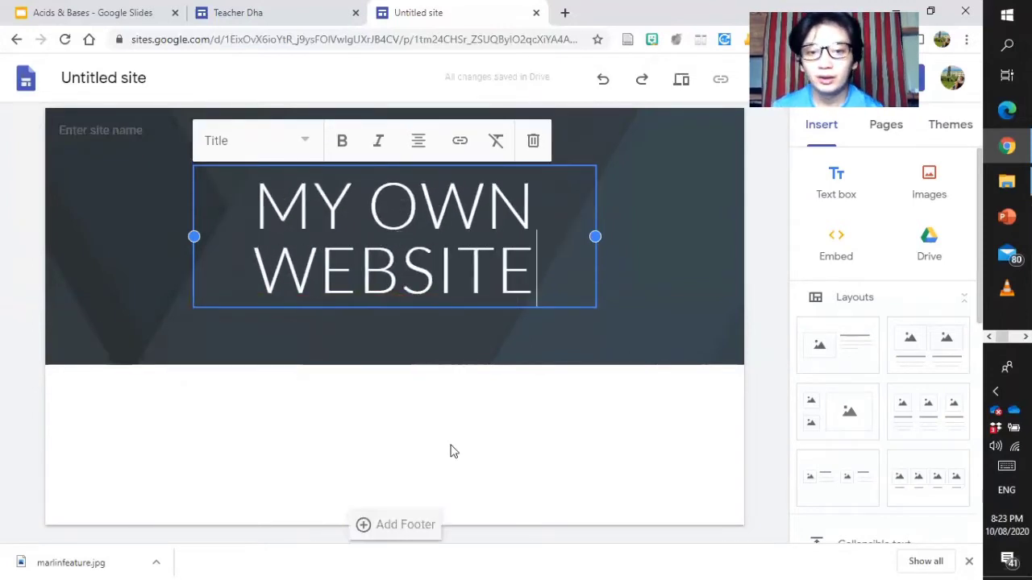
pyautogui.click(443, 424)
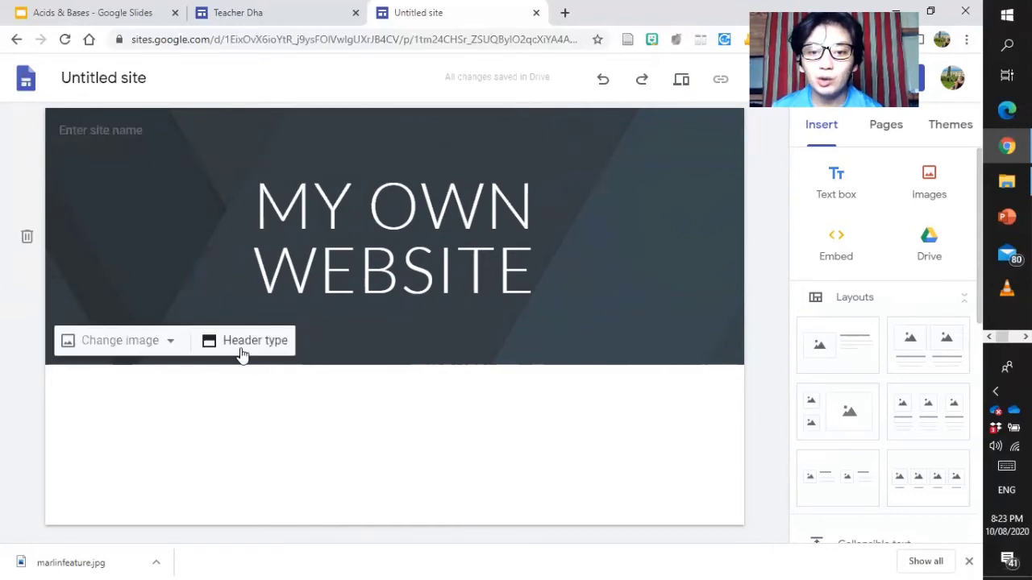
# Choose Banner as the header type for the page
pyautogui.click(242, 356)
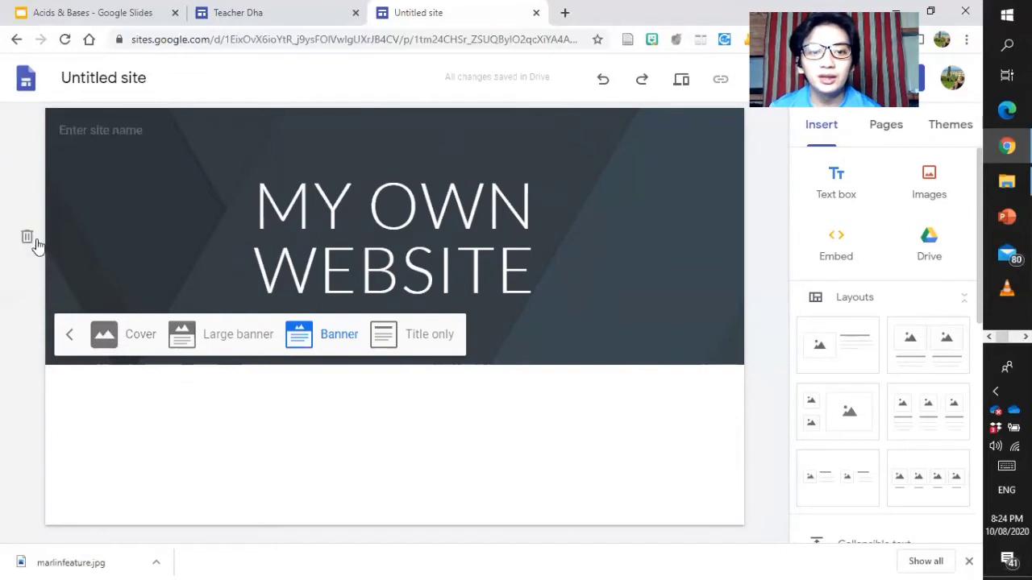
pyautogui.click(326, 337)
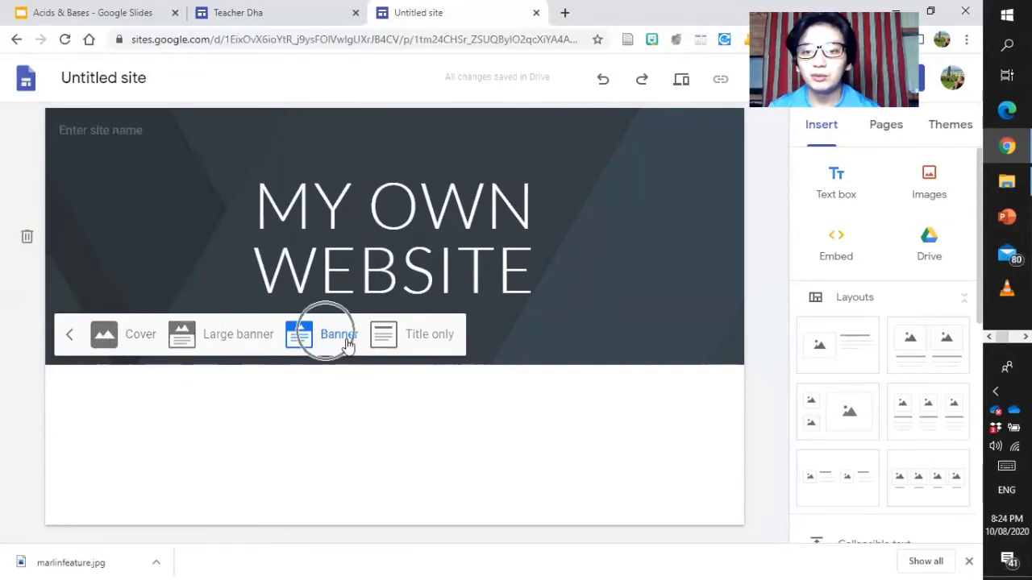
pyautogui.click(474, 461)
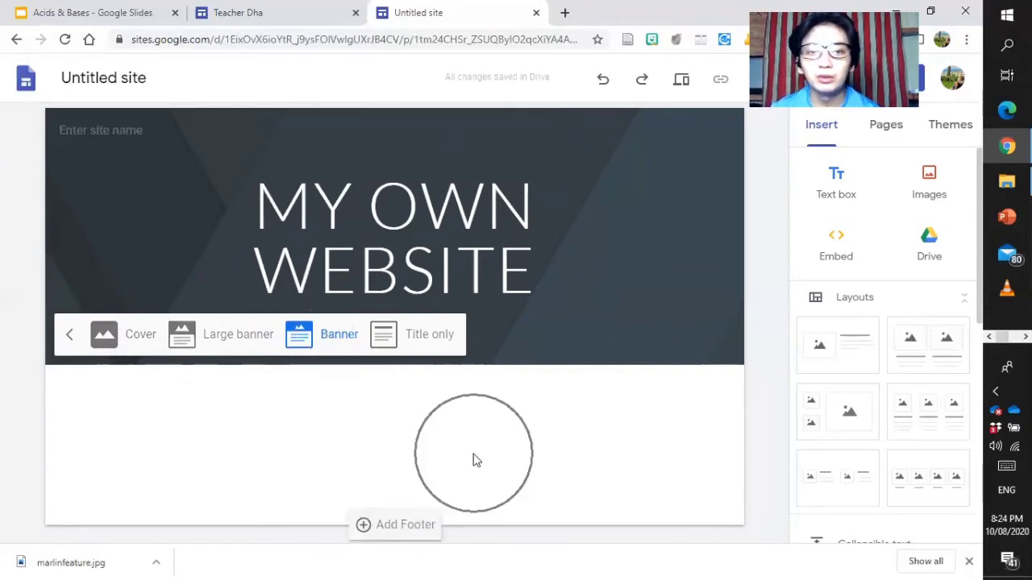
# Enter the teacher's title and name as the site name in the page header
pyautogui.click(118, 130)
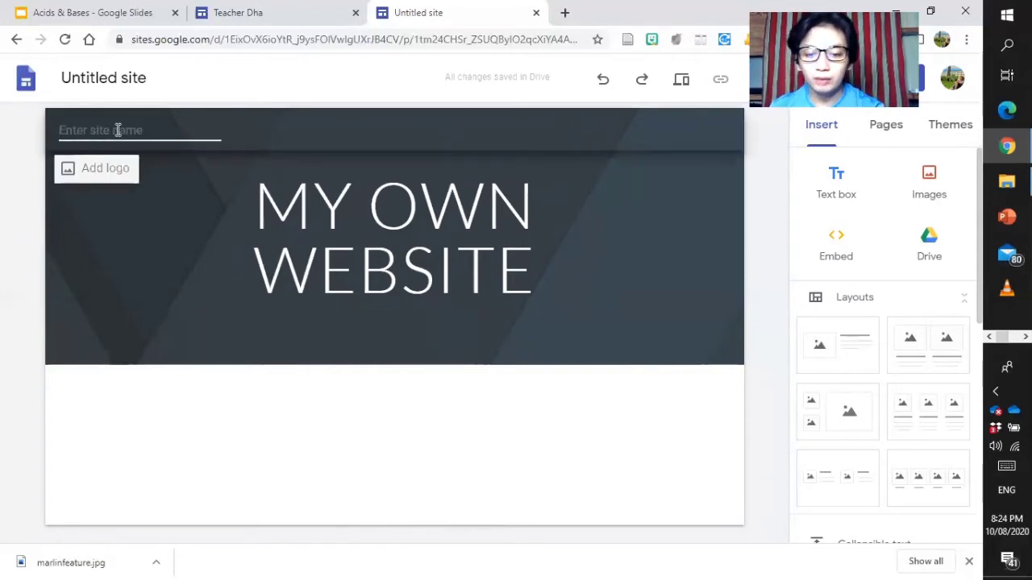
pyautogui.write('Teacher ')
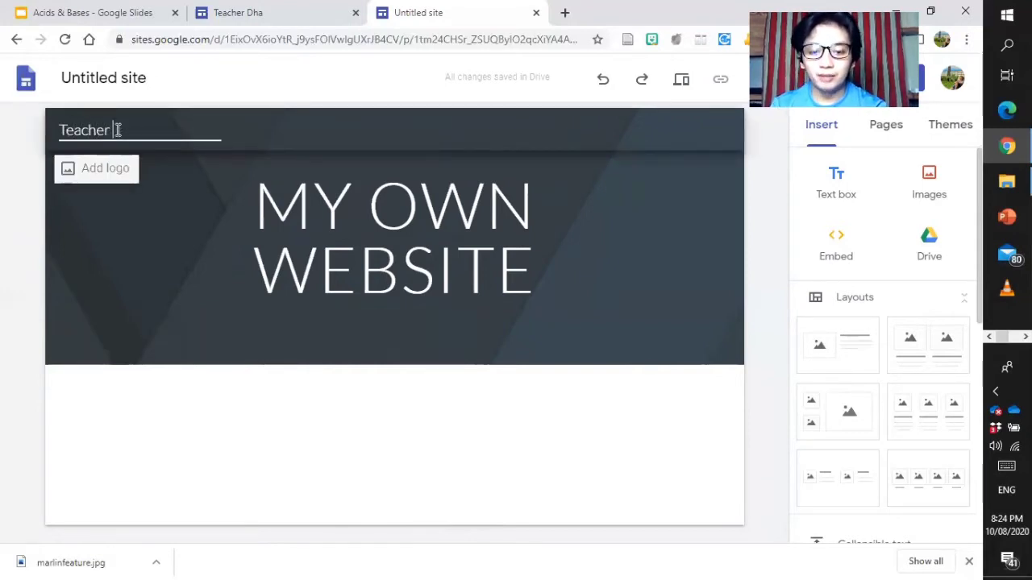
pyautogui.write('Dha')
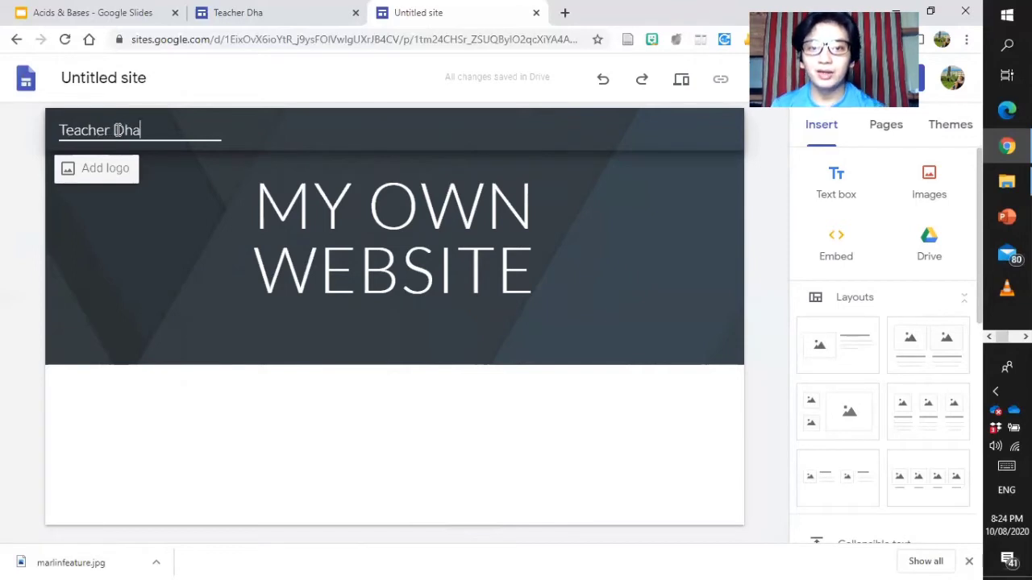
# Upload the image PicsArt_08-07-10.58.53 from the teacher's personal files folder on the Desktop as the site logo
pyautogui.click(93, 178)
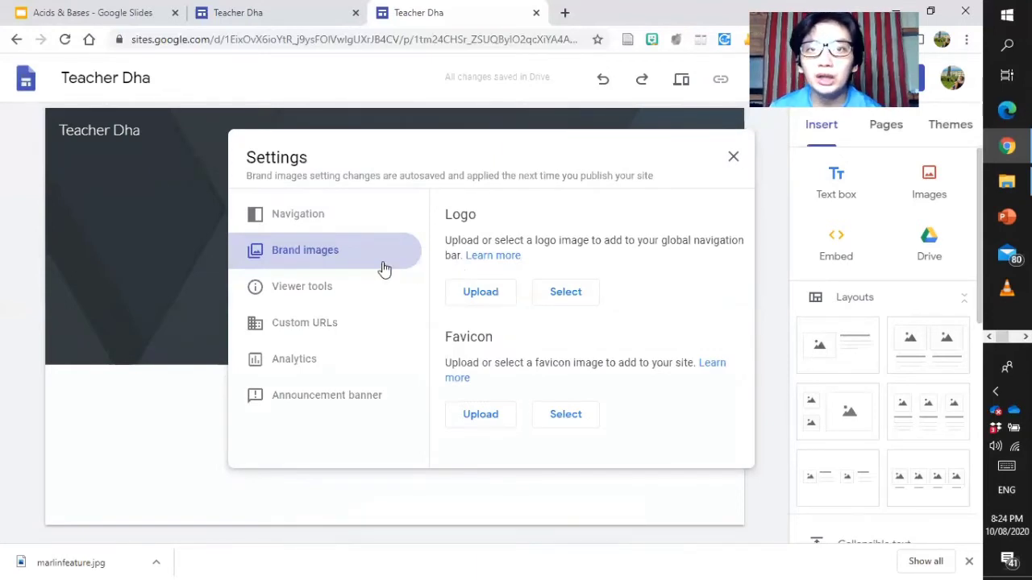
pyautogui.click(498, 295)
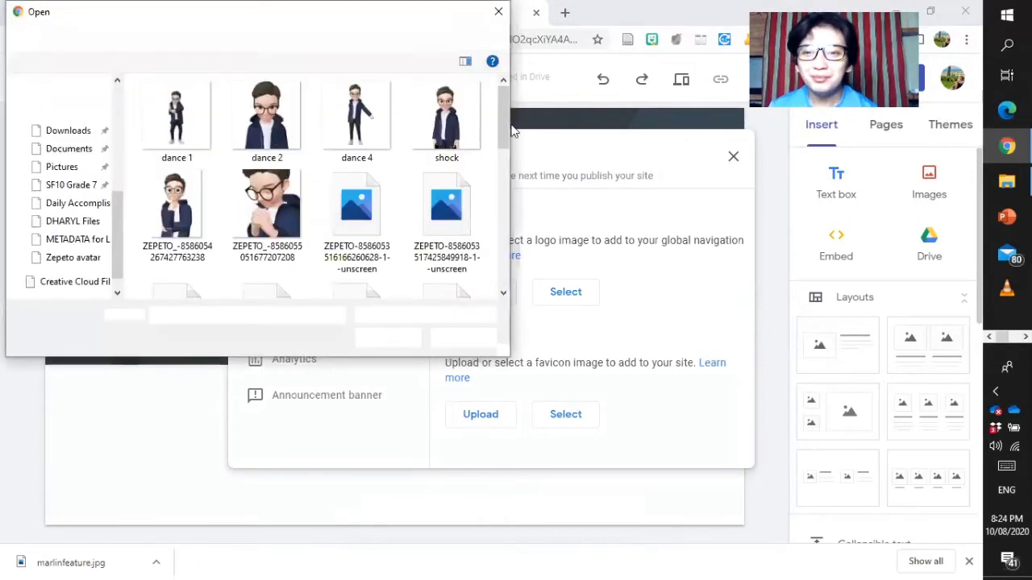
pyautogui.moveTo(499, 115)
pyautogui.mouseDown()
pyautogui.moveTo(497, 178)
pyautogui.moveTo(499, 117)
pyautogui.mouseUp()
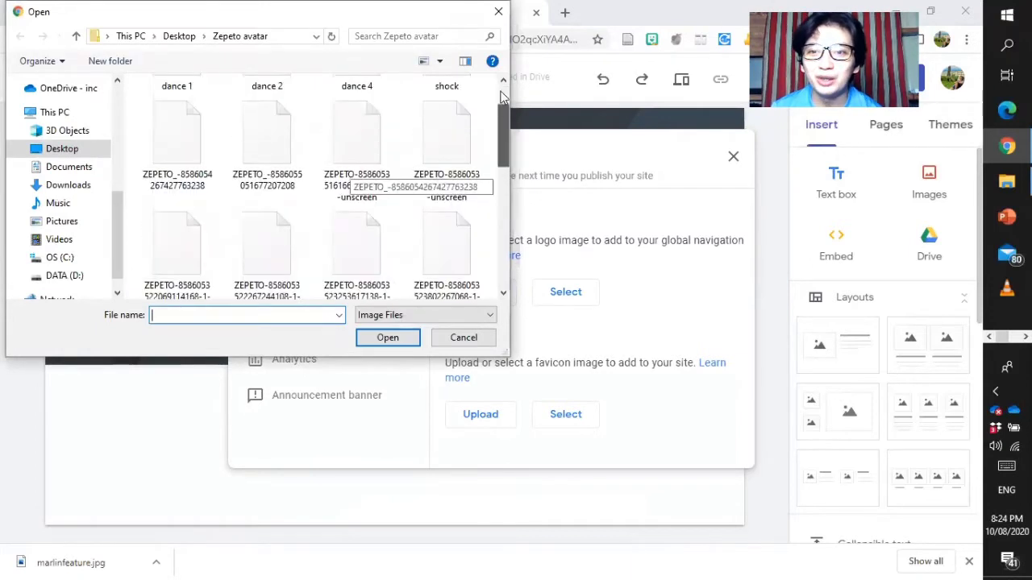
pyautogui.click(97, 152)
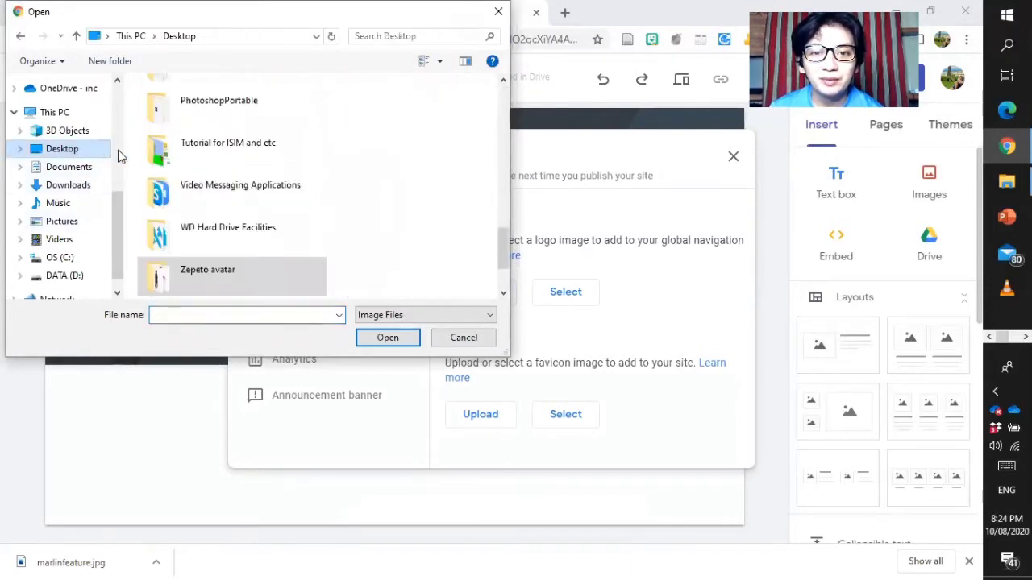
pyautogui.moveTo(504, 257); pyautogui.dragTo(503, 171)
pyautogui.doubleClick(247, 221)
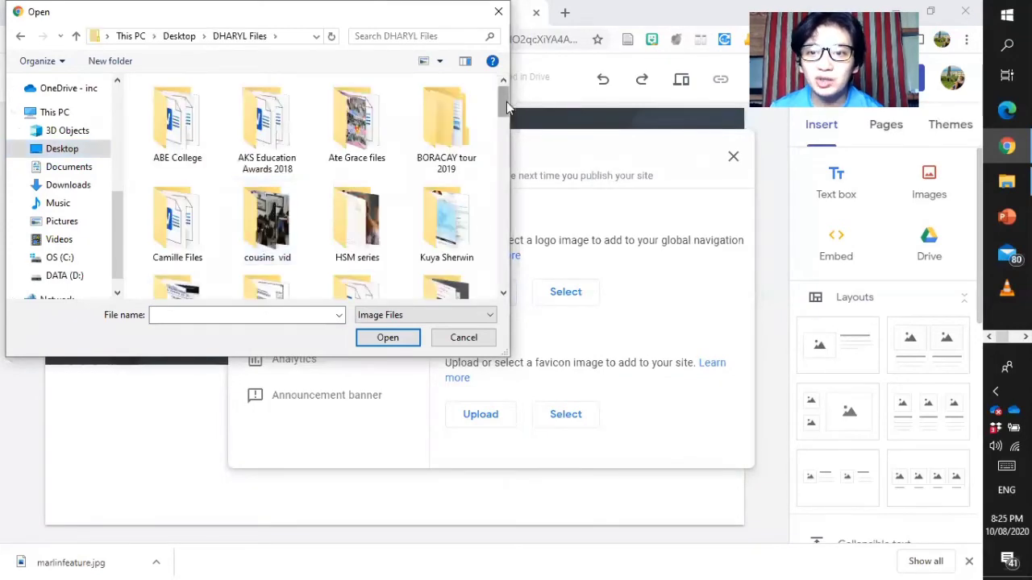
pyautogui.moveTo(506, 101); pyautogui.dragTo(508, 292)
pyautogui.click(176, 141)
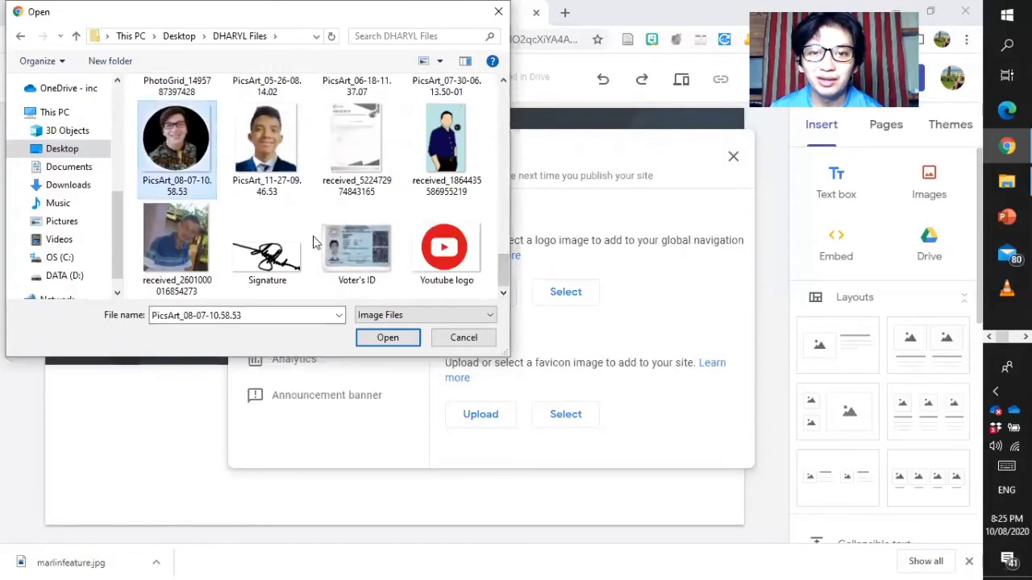
pyautogui.click(380, 338)
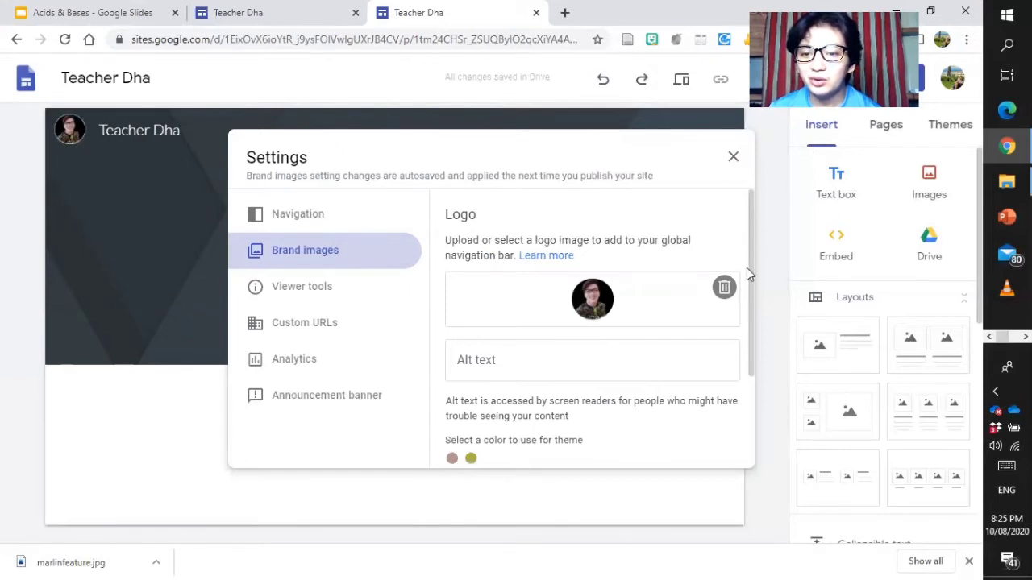
# Review the logo's alt text, theme color and favicon options, plus the Viewer tools, Analytics and Custom URLs settings
pyautogui.scroll(-2, 746, 285)
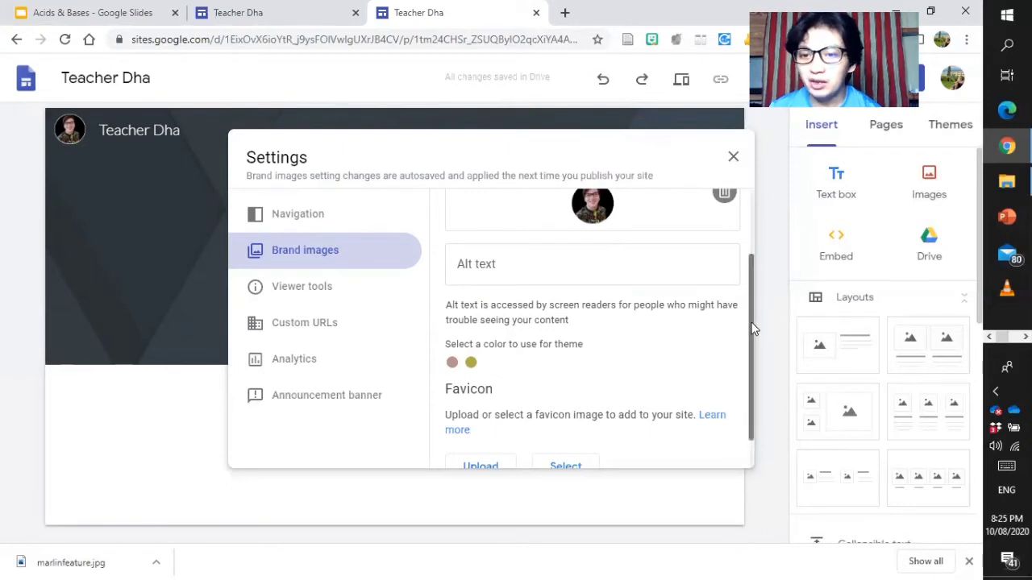
pyautogui.moveTo(754, 330); pyautogui.dragTo(747, 355)
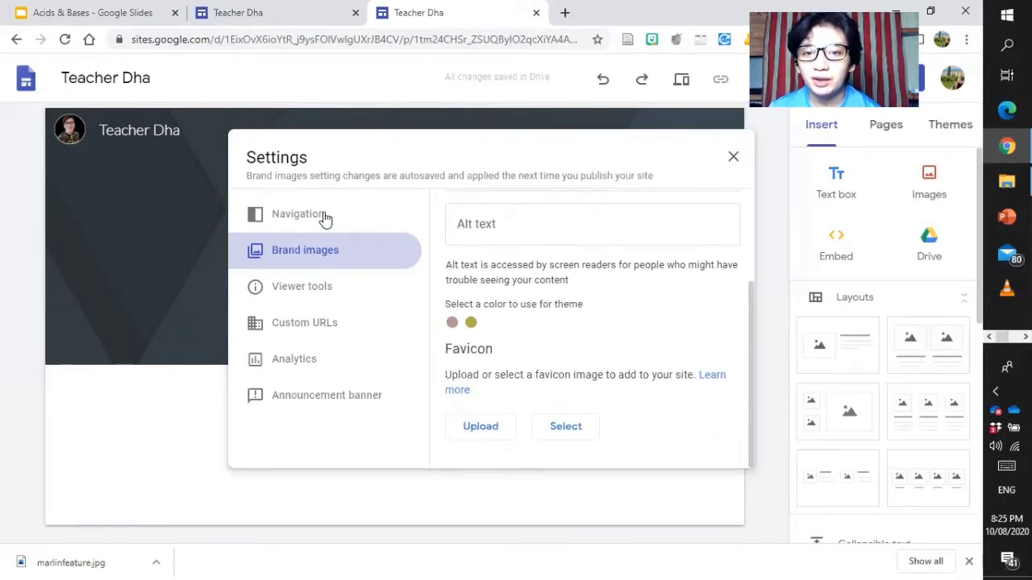
pyautogui.click(311, 301)
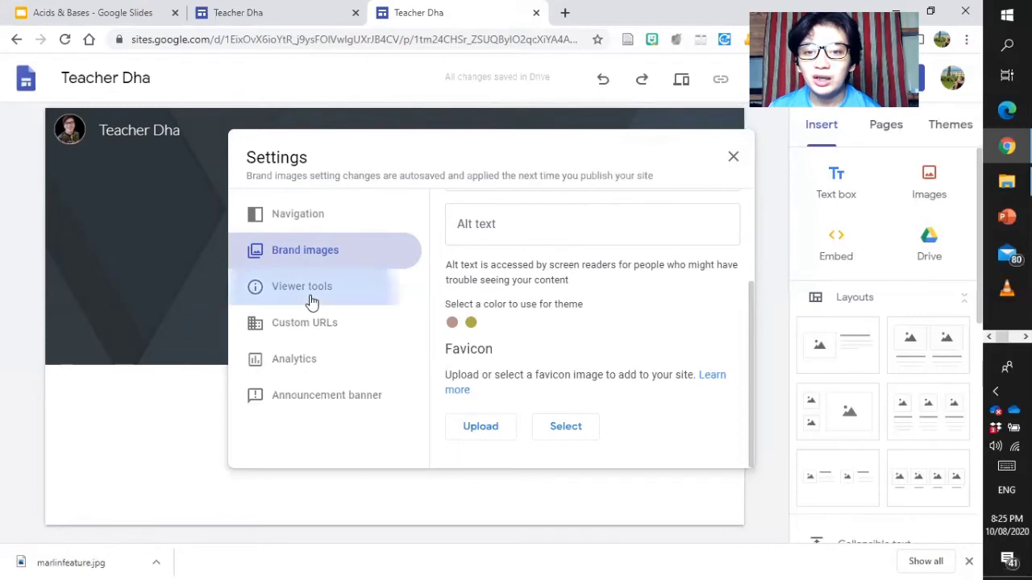
pyautogui.click(290, 336)
pyautogui.click(291, 360)
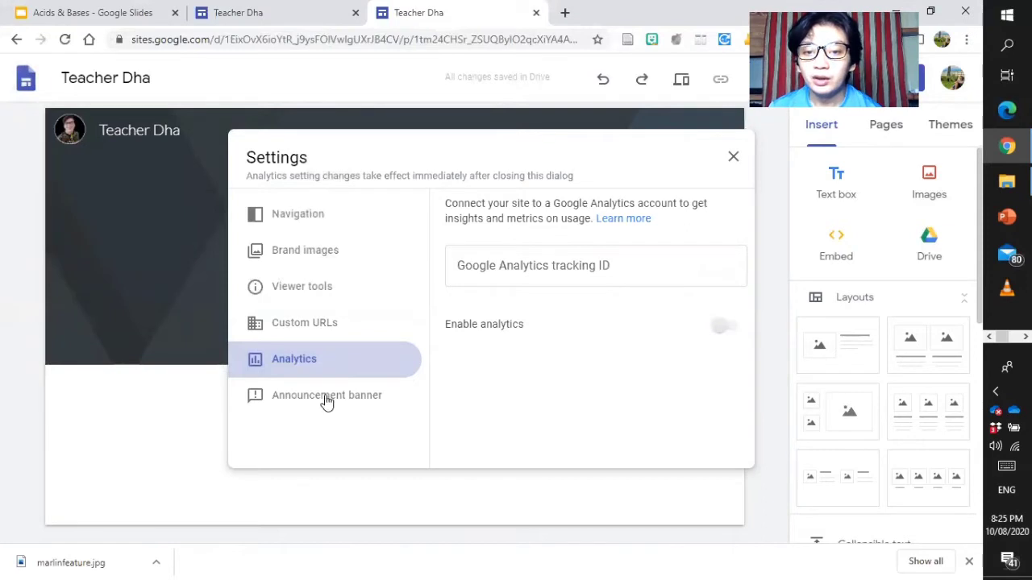
pyautogui.click(278, 328)
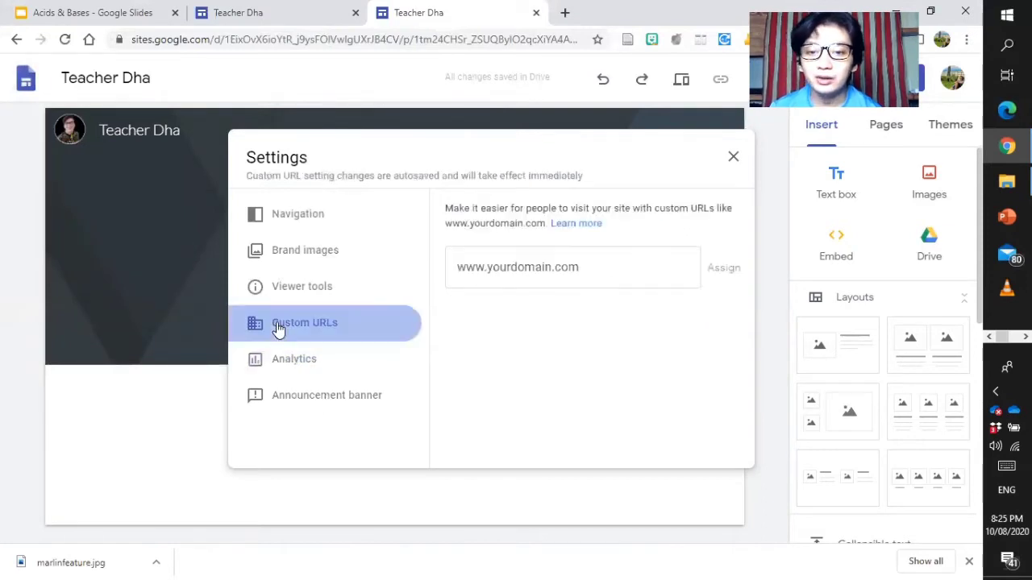
# Turn on the site's announcement banner with the message "WELCOME to my Website!"
pyautogui.click(291, 365)
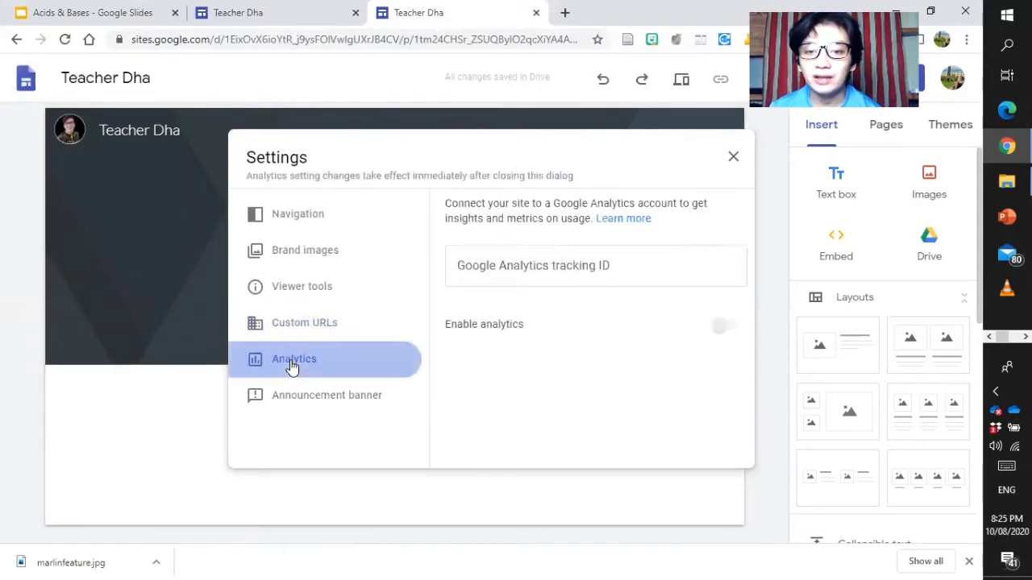
pyautogui.click(357, 393)
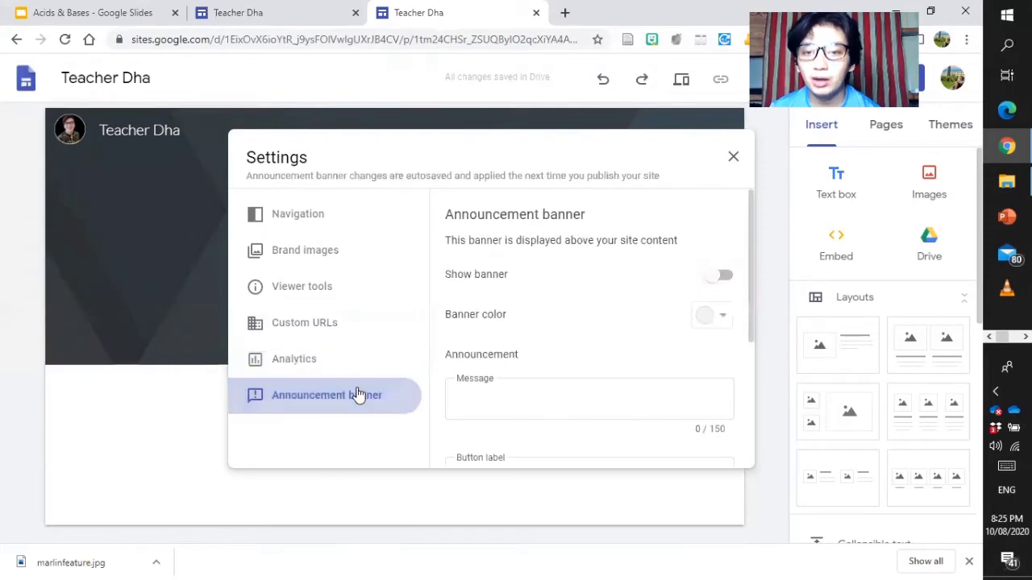
pyautogui.click(528, 396)
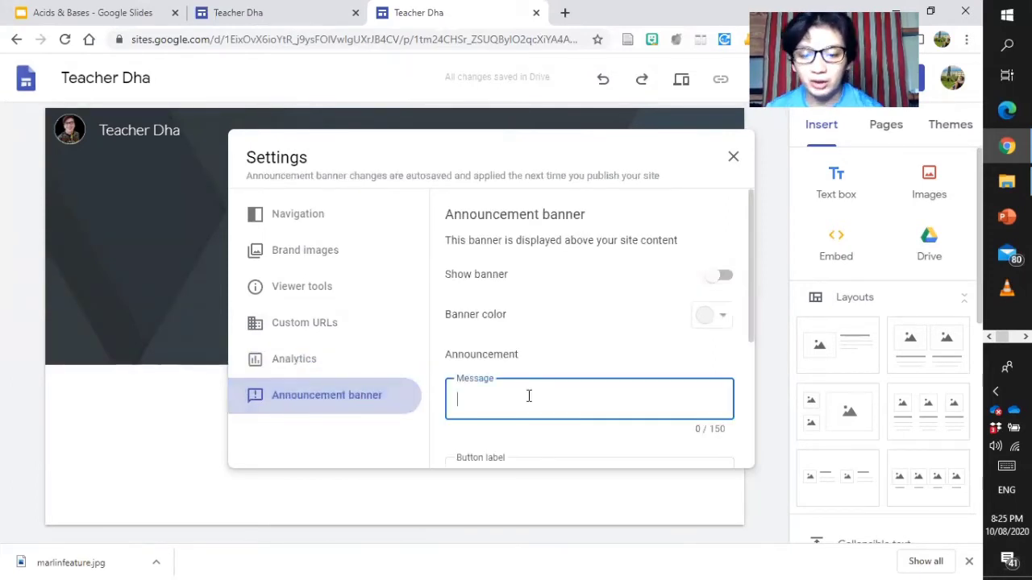
pyautogui.write('WELCOM')
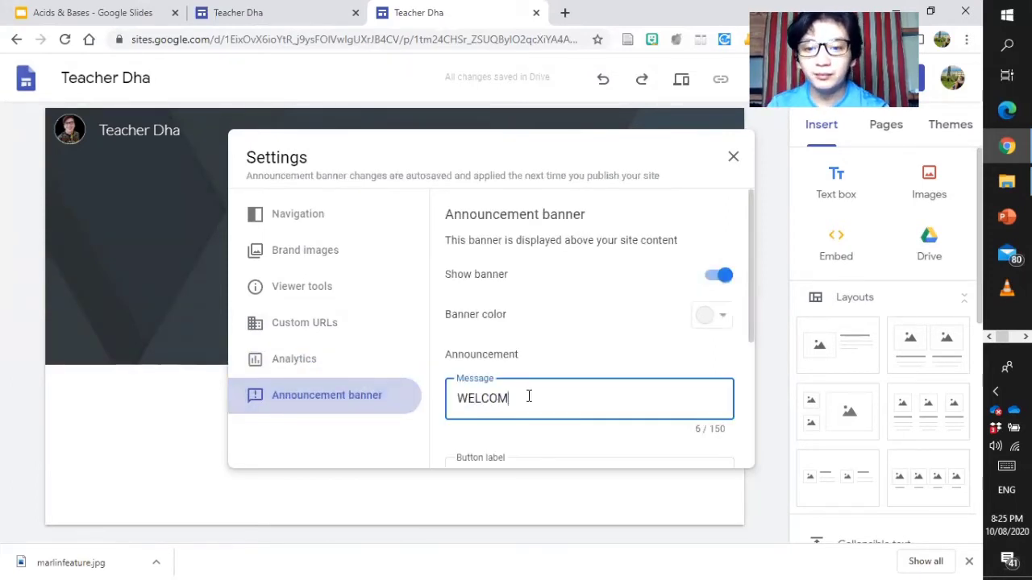
pyautogui.write('E to my')
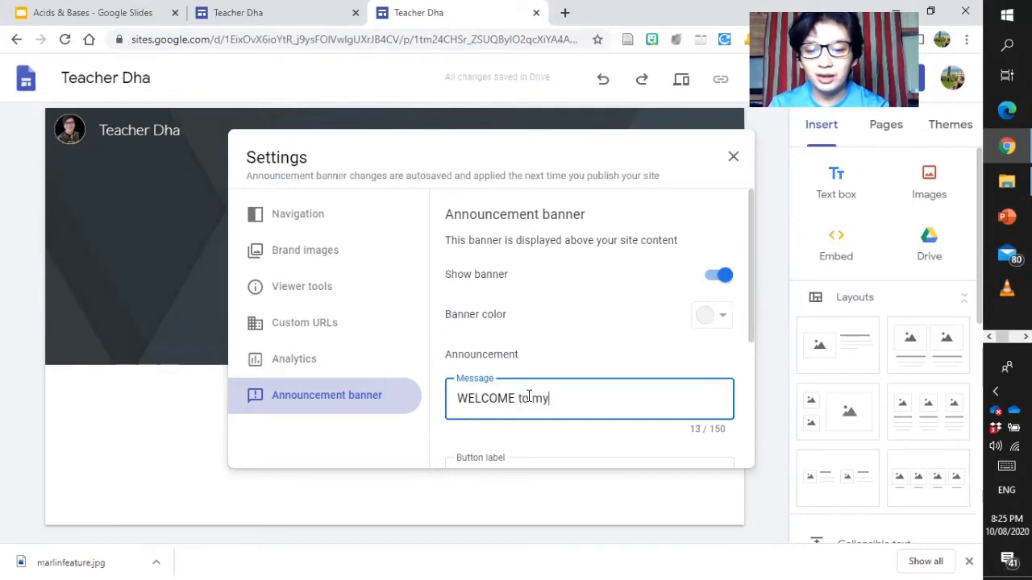
pyautogui.write(' Website!')
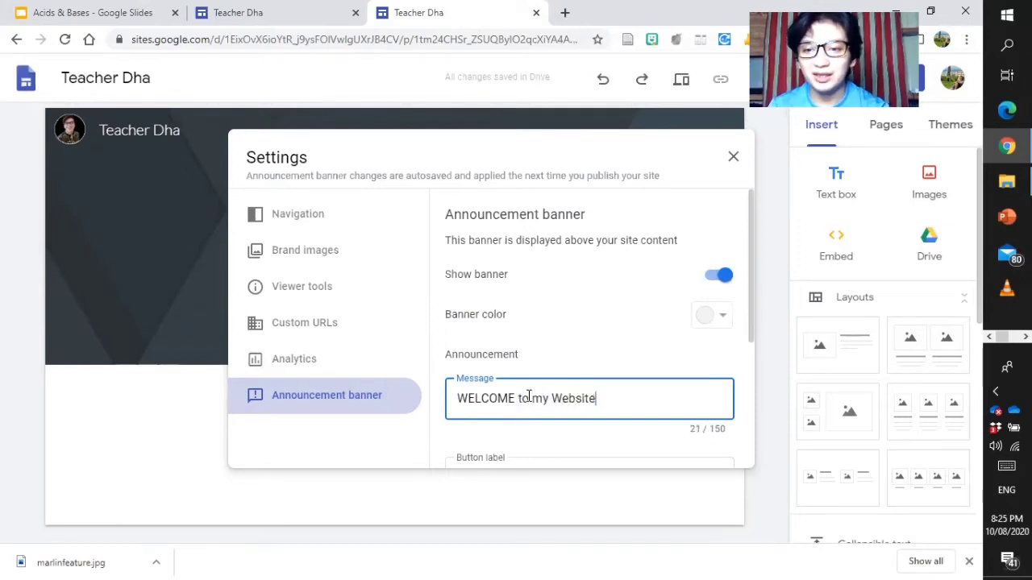
# Set the announcement banner color to light purple, check its button, link and visibility options, and close the site settings
pyautogui.click(719, 321)
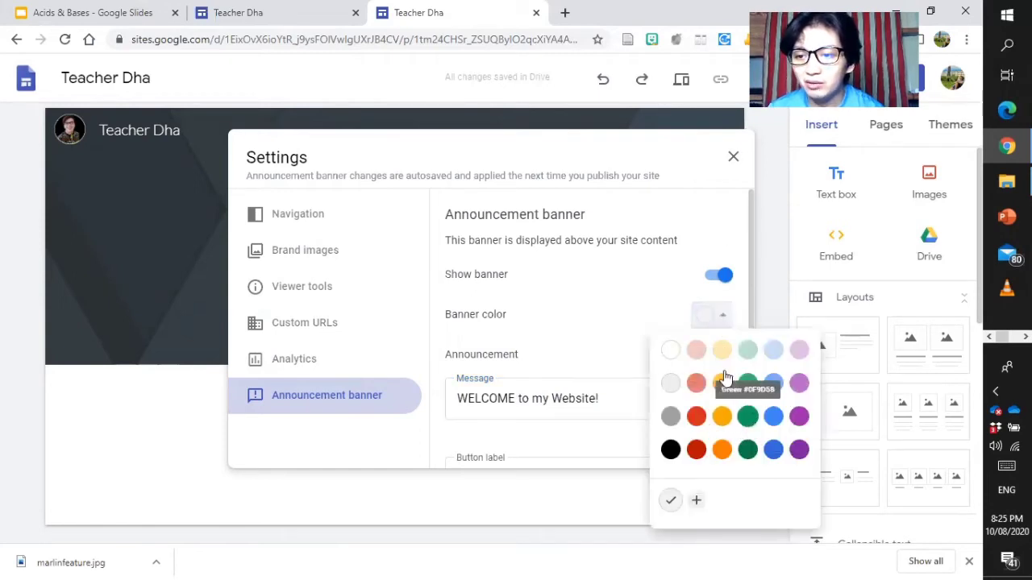
pyautogui.click(801, 389)
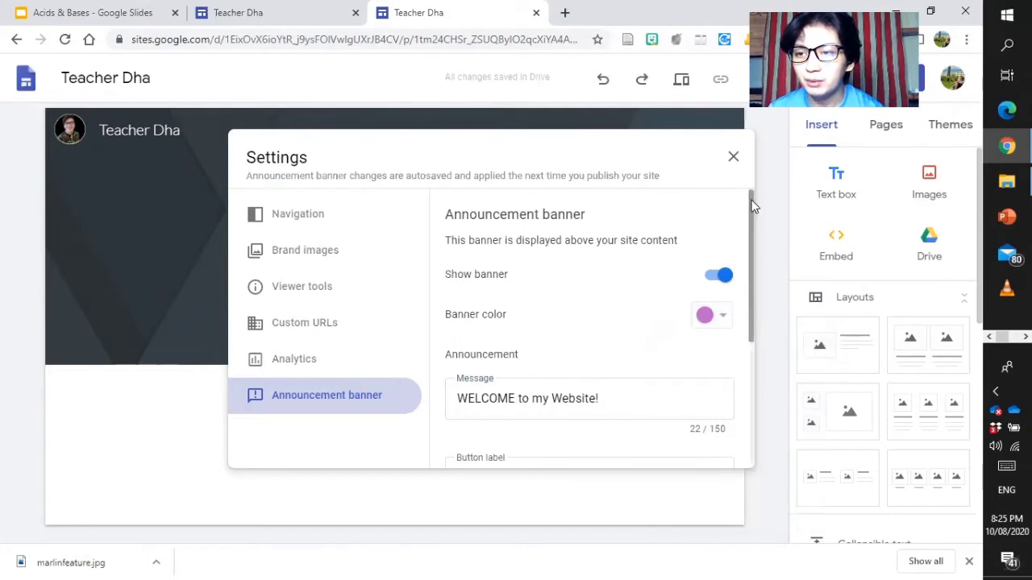
pyautogui.moveTo(750, 202); pyautogui.dragTo(671, 431)
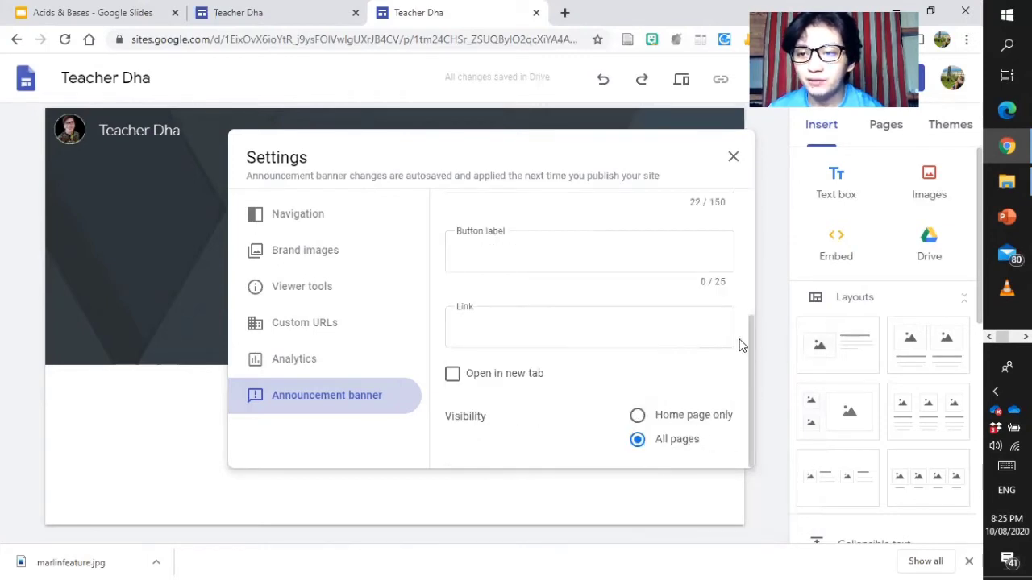
pyautogui.moveTo(752, 378); pyautogui.dragTo(573, 374)
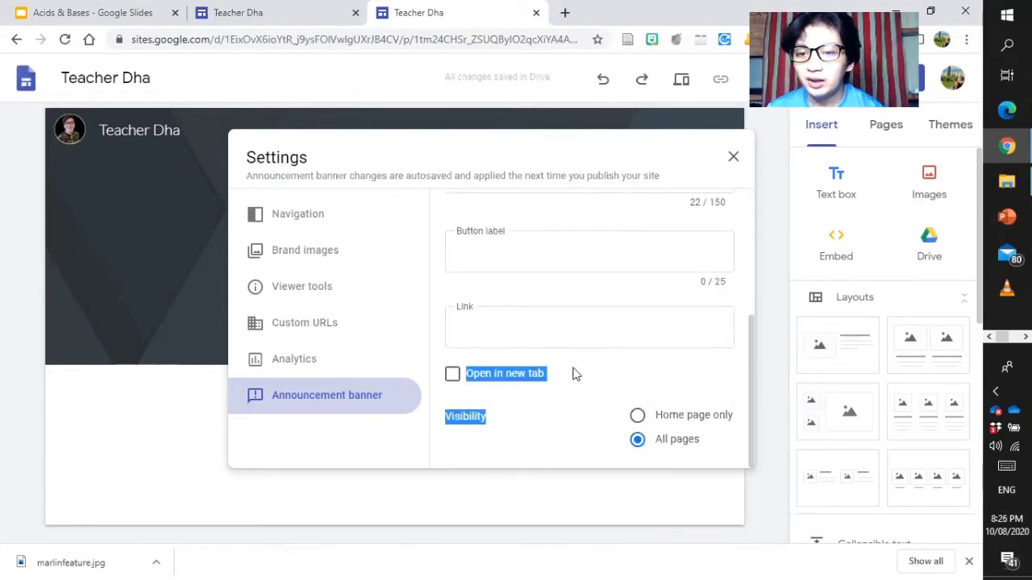
pyautogui.click(732, 158)
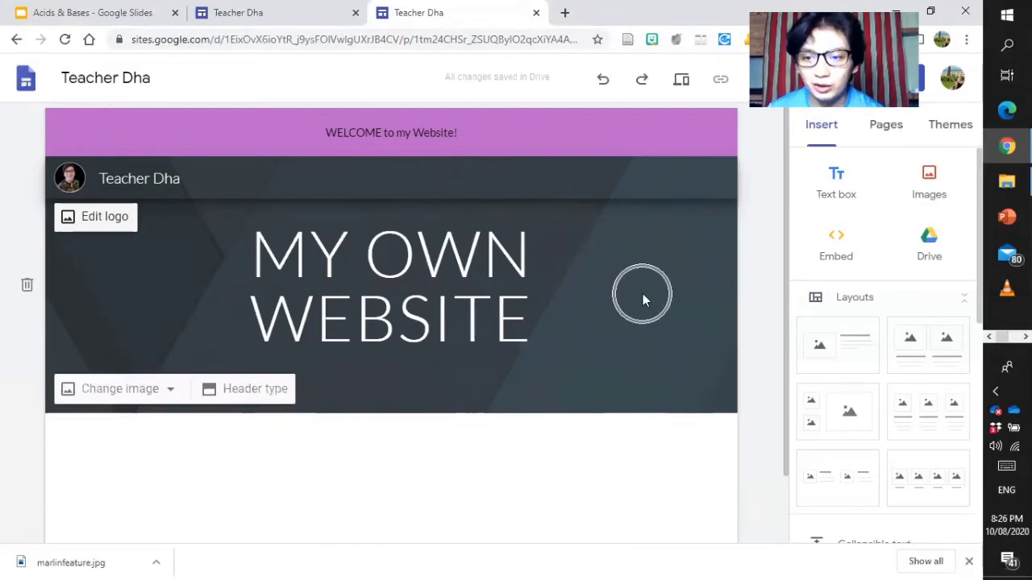
pyautogui.click(933, 198)
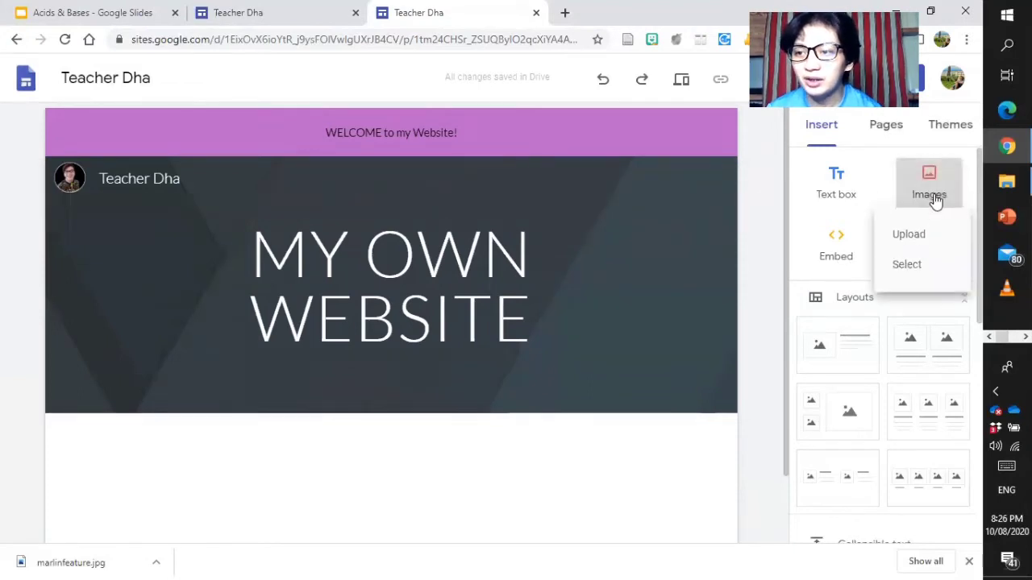
pyautogui.click(912, 233)
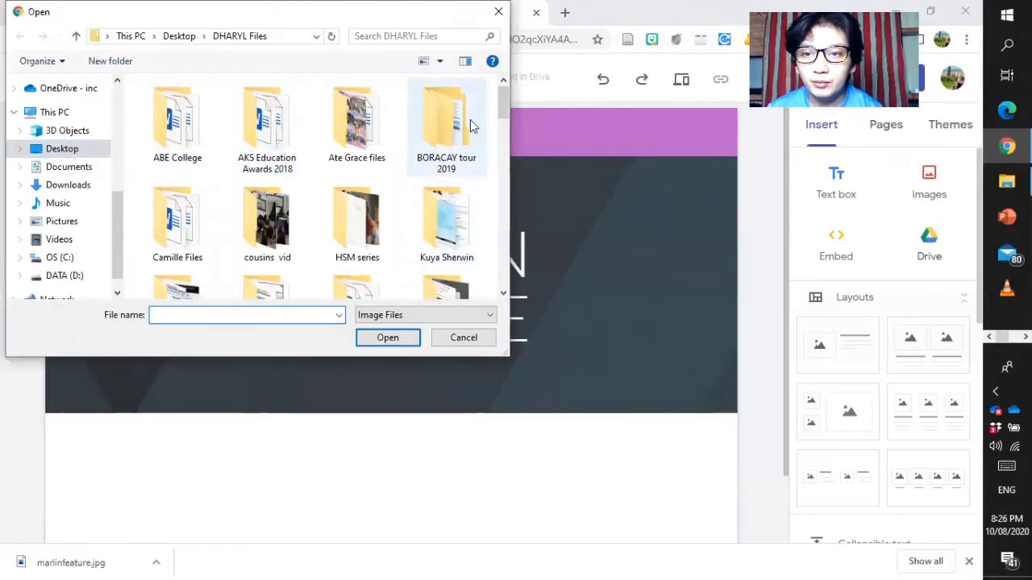
pyautogui.moveTo(501, 109); pyautogui.dragTo(492, 271)
pyautogui.click(446, 181)
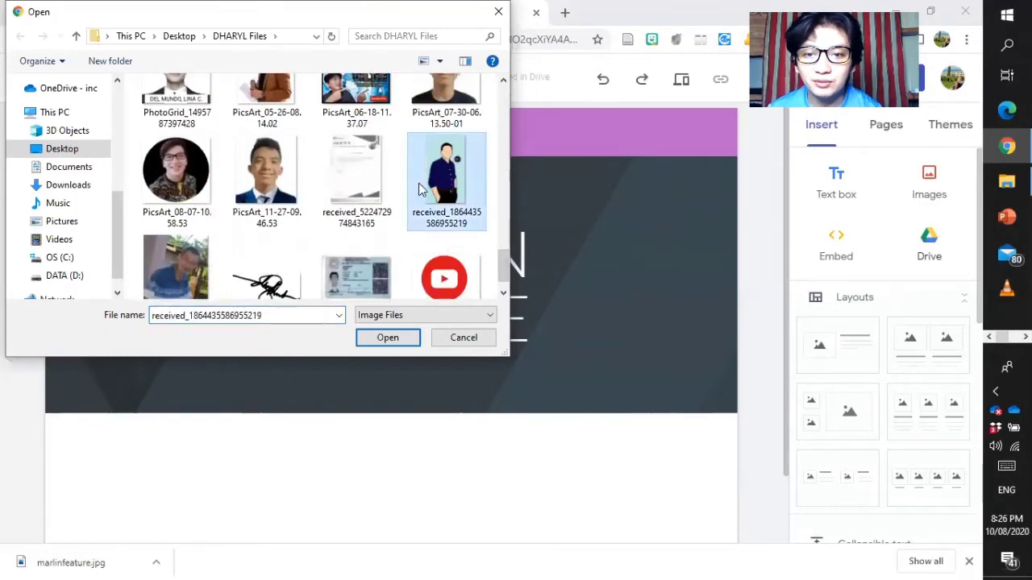
pyautogui.click(390, 337)
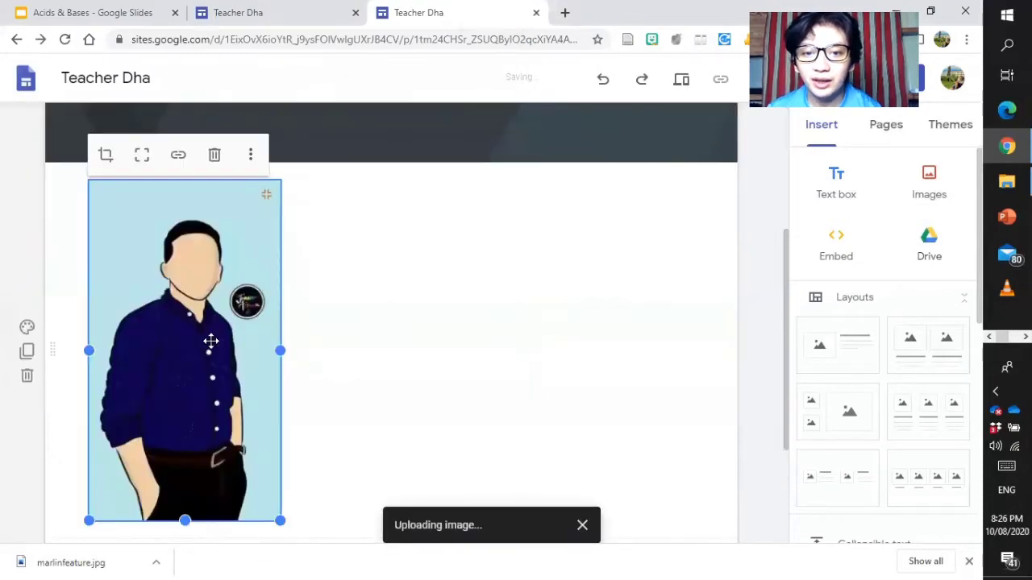
pyautogui.moveTo(210, 341); pyautogui.dragTo(610, 210)
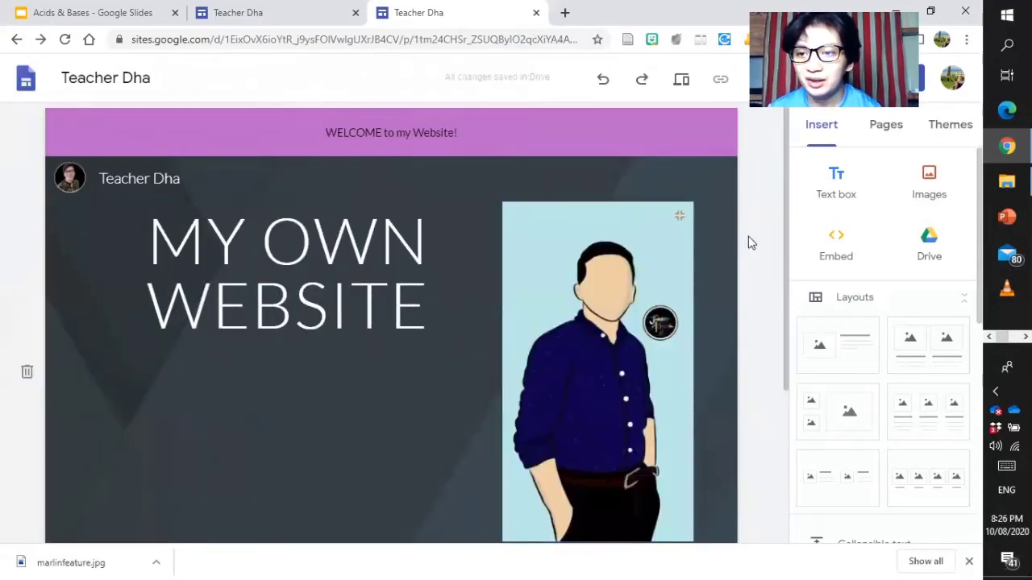
pyautogui.scroll(-2, 780, 242)
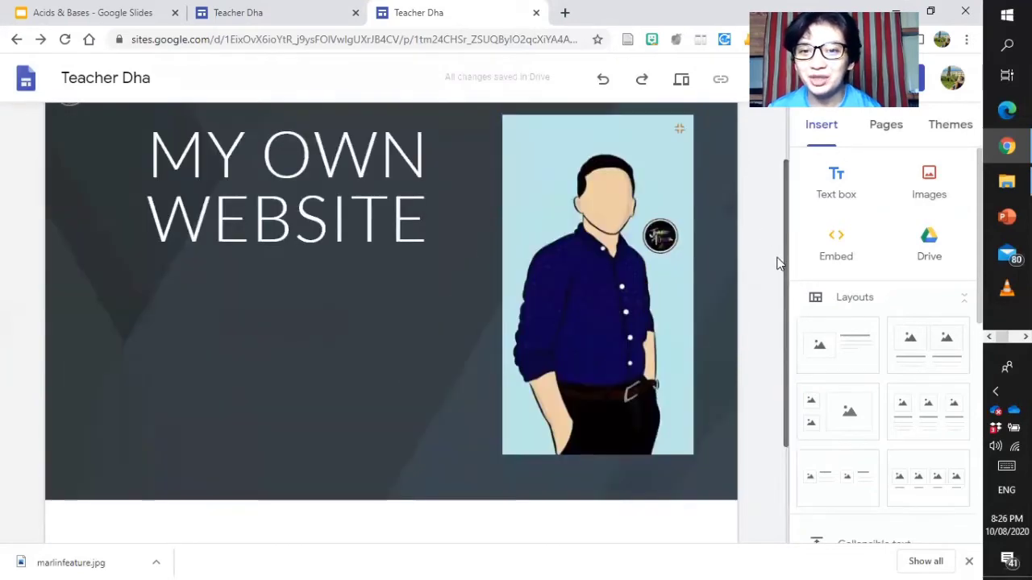
# Insert a text box in the header directly beneath the "MY OWN WEBSITE" title
pyautogui.doubleClick(217, 336)
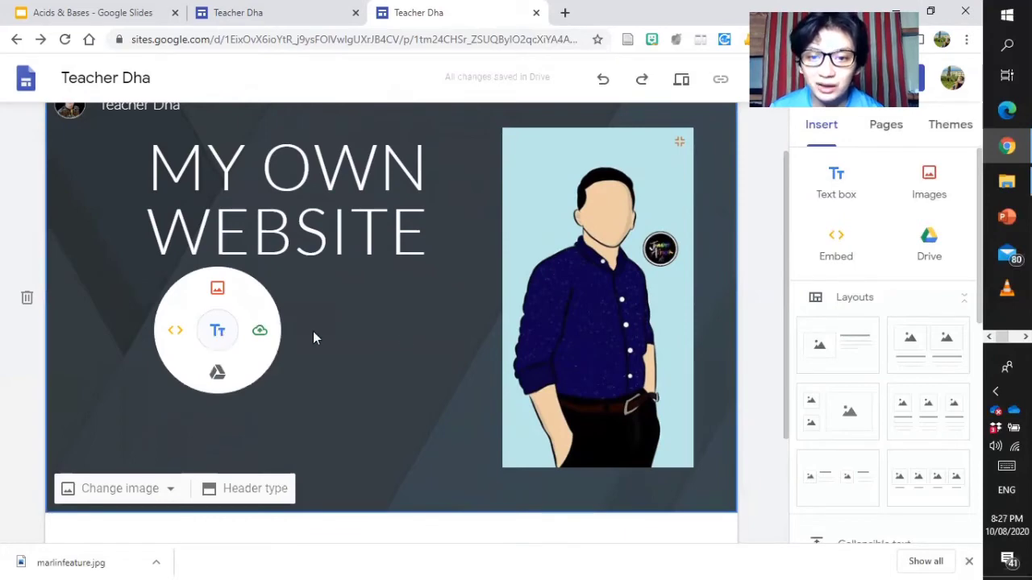
pyautogui.doubleClick(130, 328)
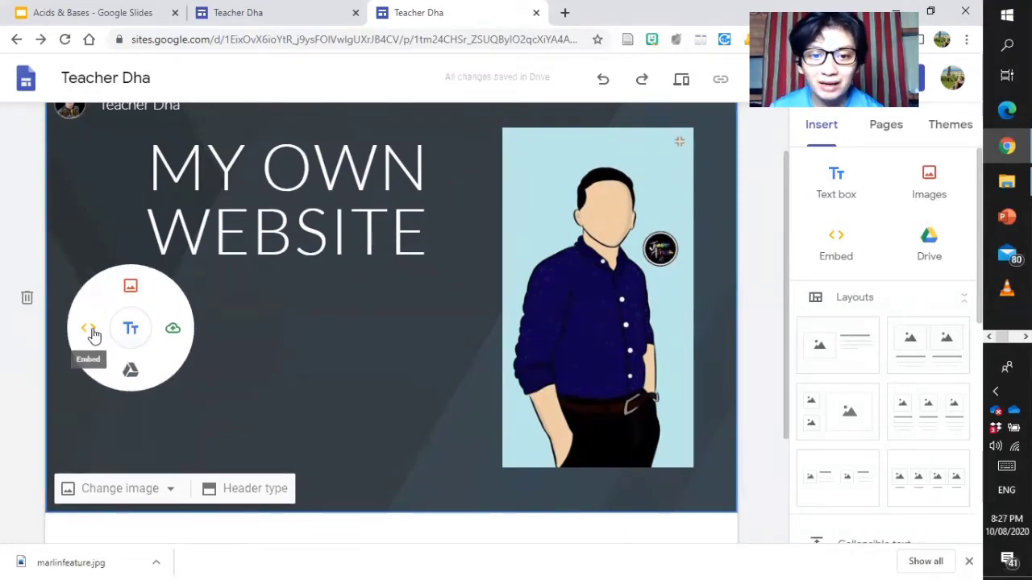
pyautogui.press('ctrl')
pyautogui.press('ctrl')
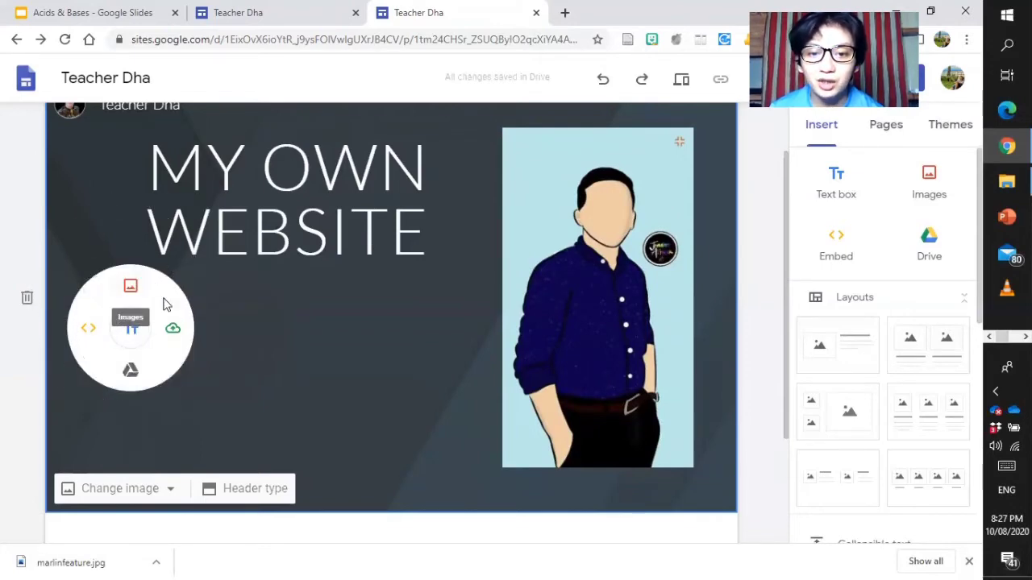
pyautogui.press('ctrl')
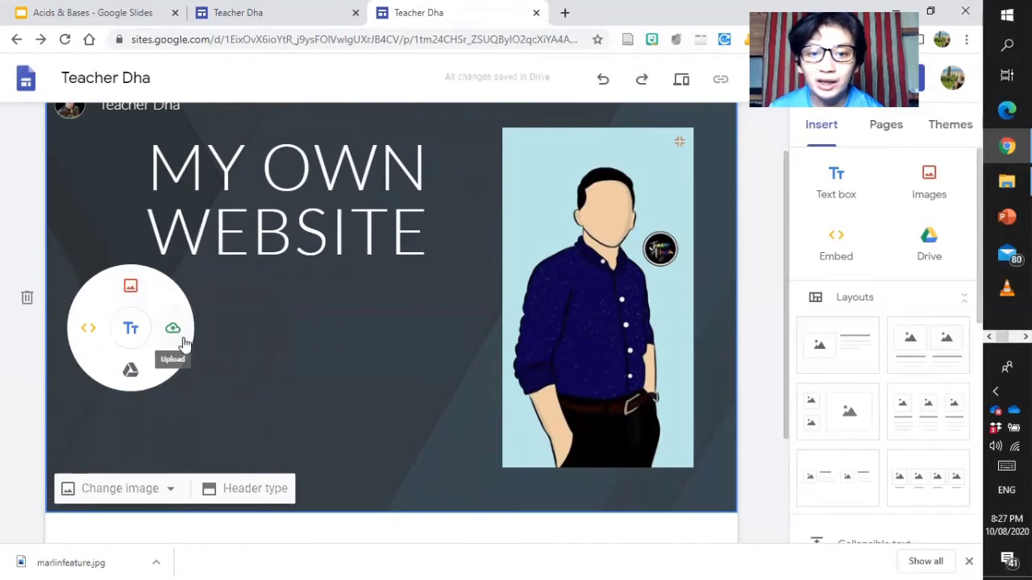
pyautogui.press('ctrl')
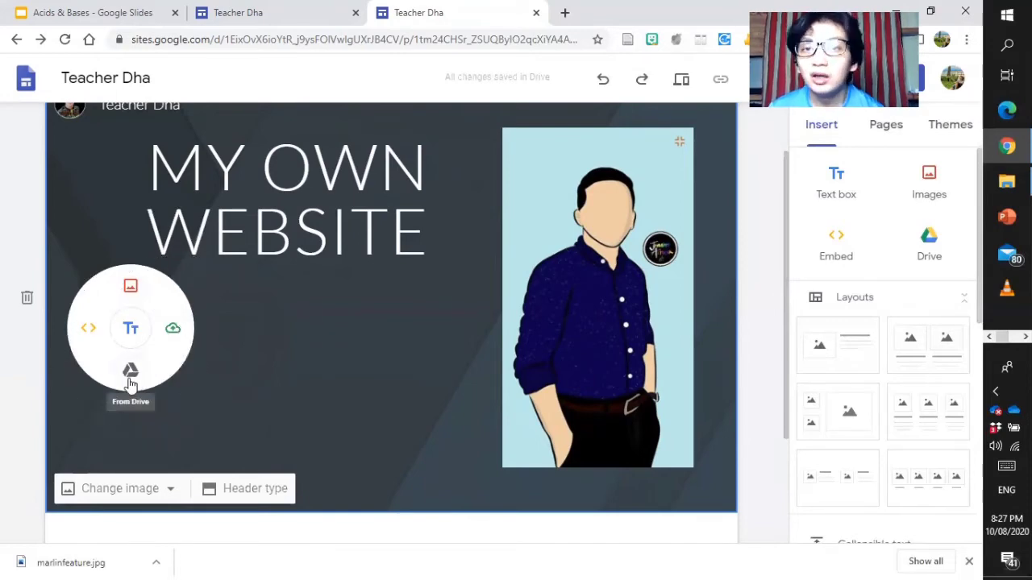
pyautogui.press('ctrl')
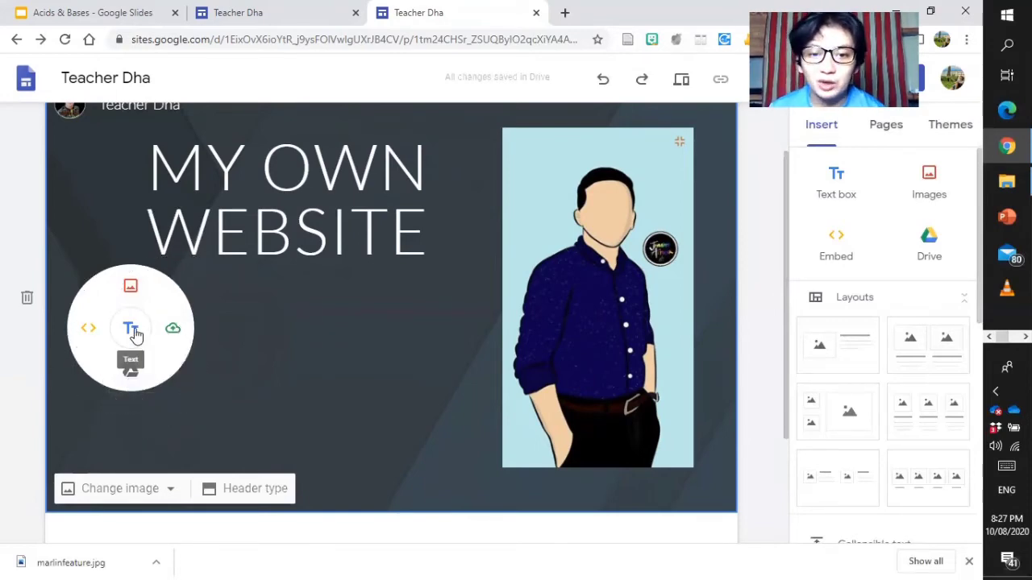
pyautogui.click(135, 330)
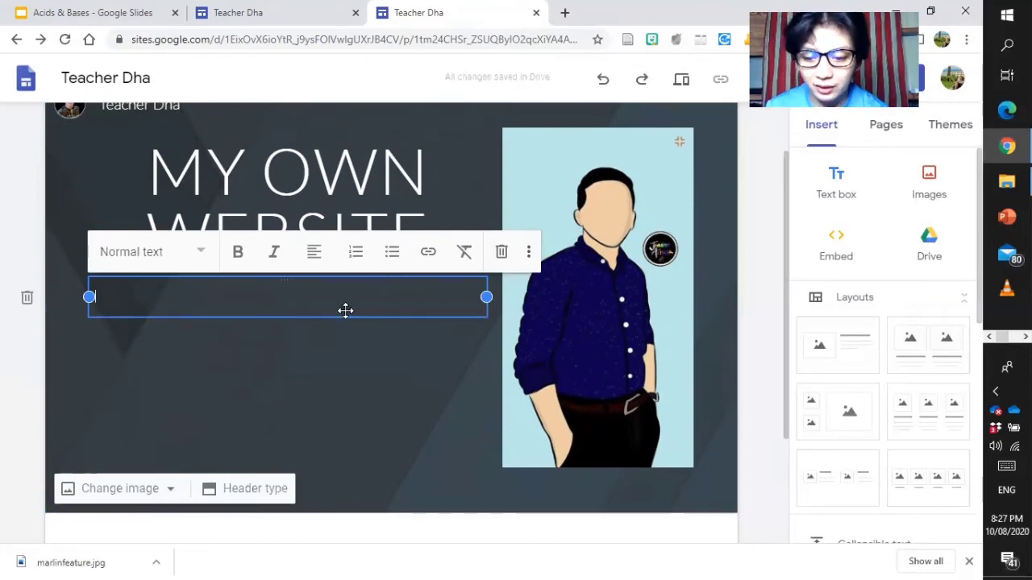
# Enter "Experience another learning virtually here in my site." as the header's tagline text
pyautogui.write('Experie')
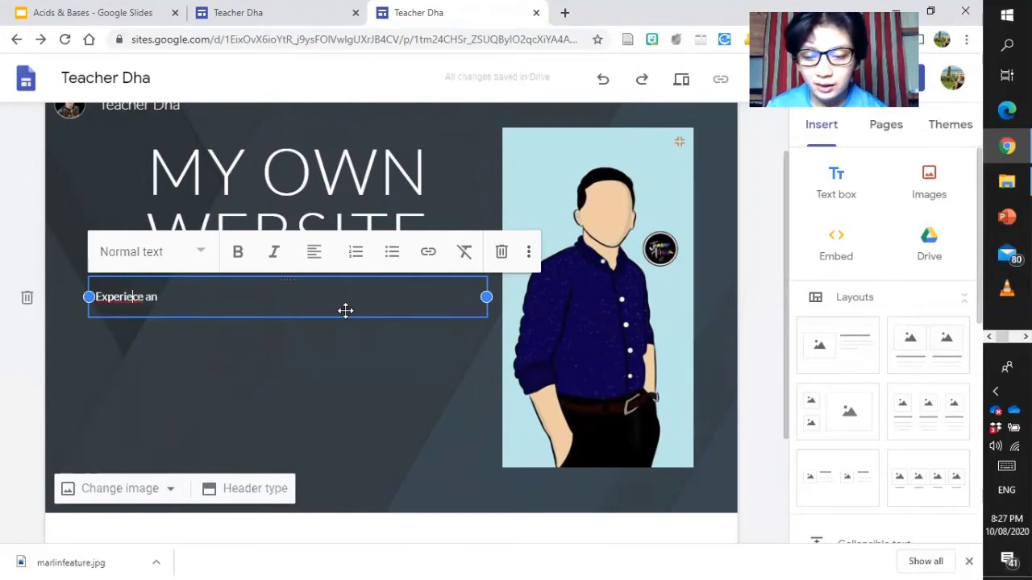
pyautogui.write('n')
pyautogui.press('End')
pyautogui.write('o')
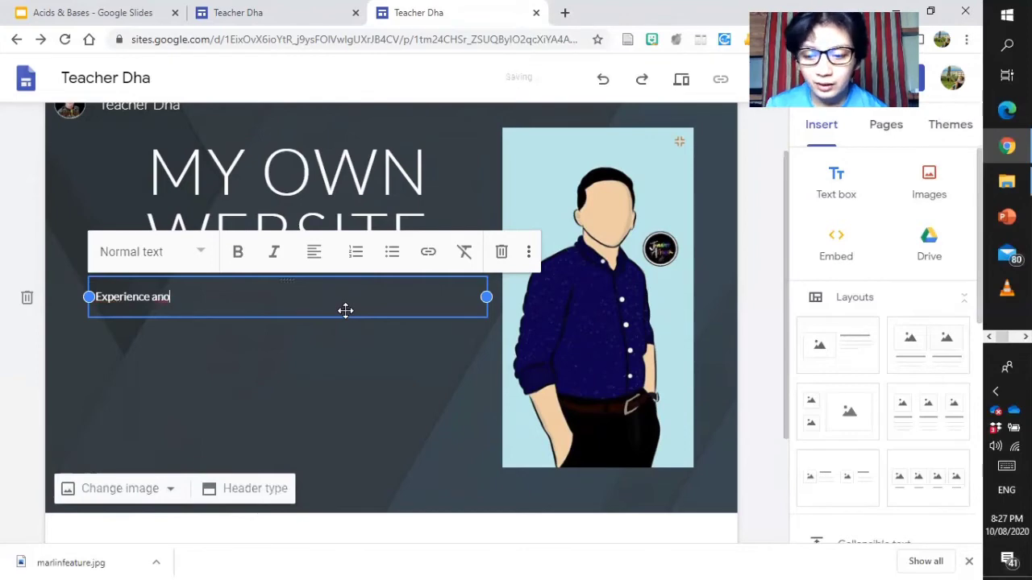
pyautogui.write('ther learni')
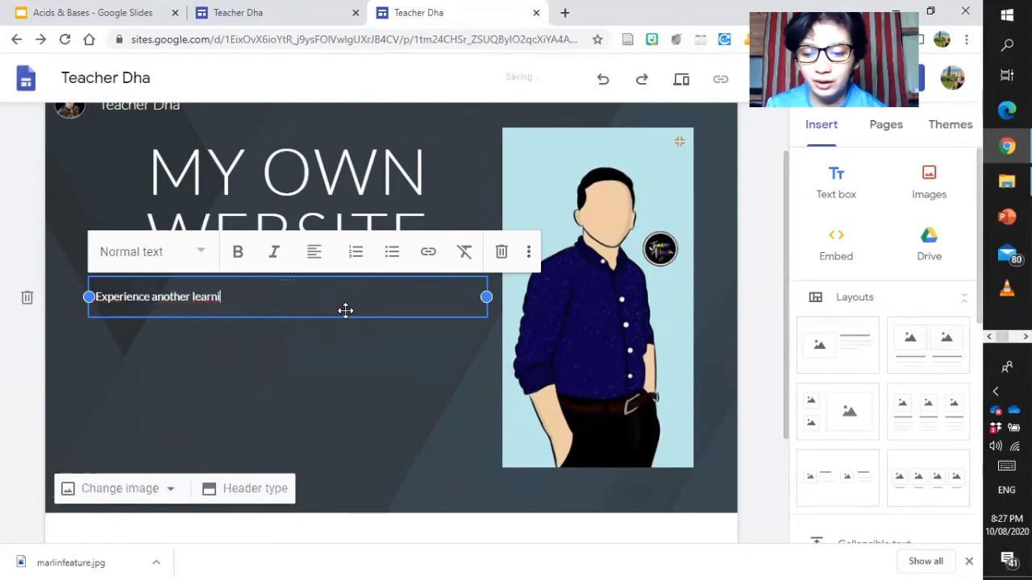
pyautogui.write('ng e')
pyautogui.press('BackSpace')
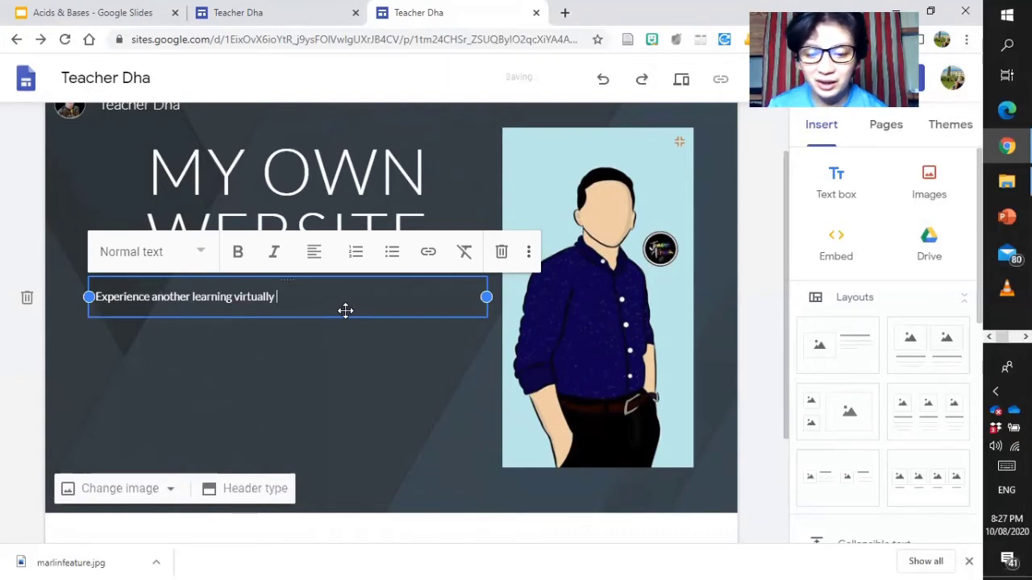
pyautogui.write('here in')
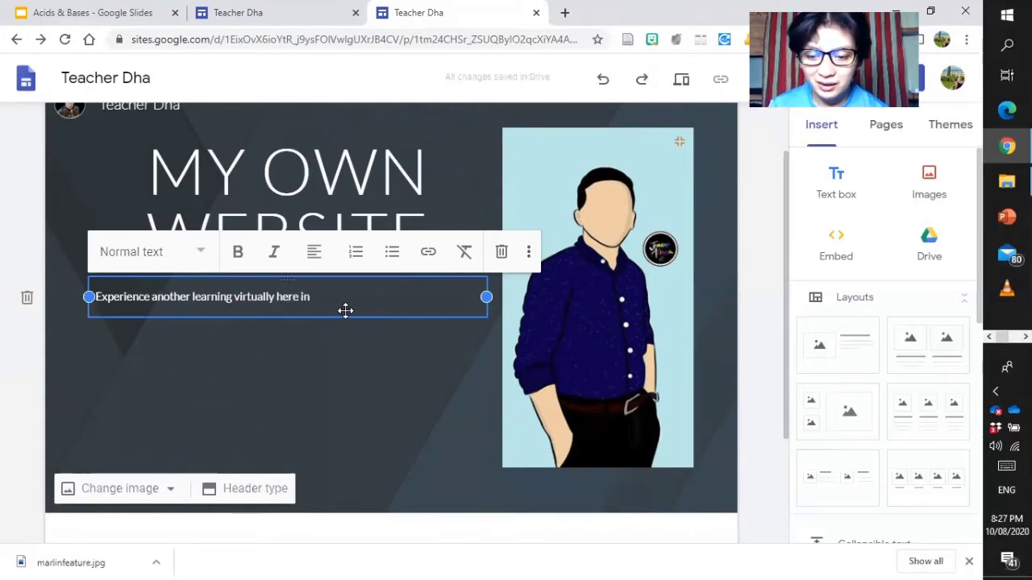
pyautogui.write(' my site.')
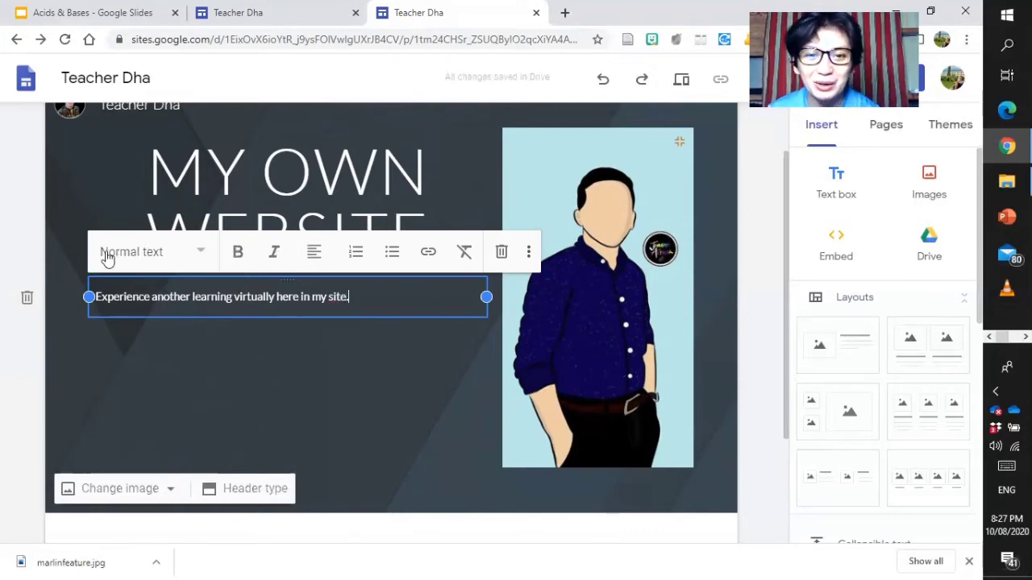
# Center-align the tagline, keep it as normal text, and finish editing the text box
pyautogui.click(203, 254)
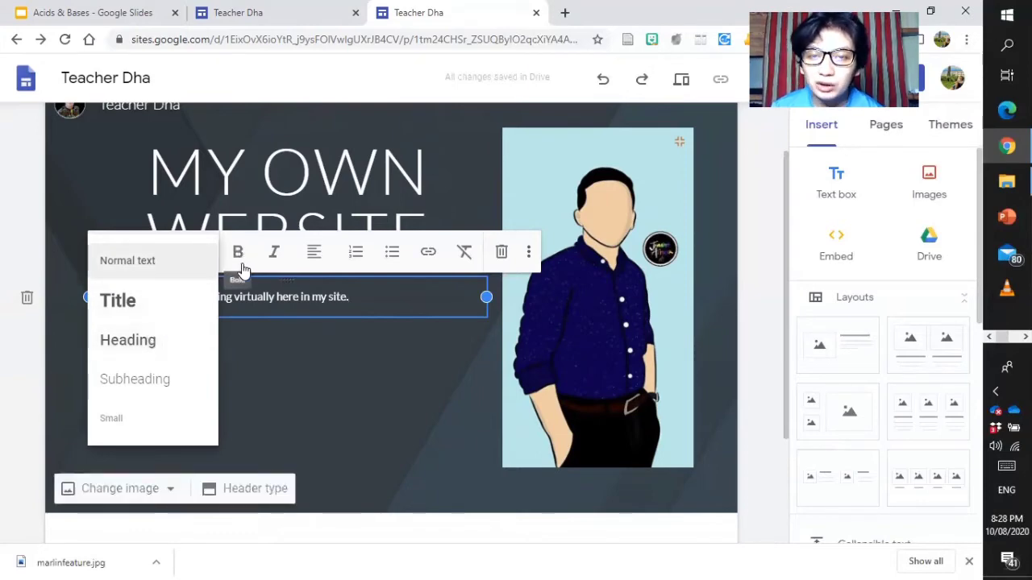
pyautogui.click(314, 255)
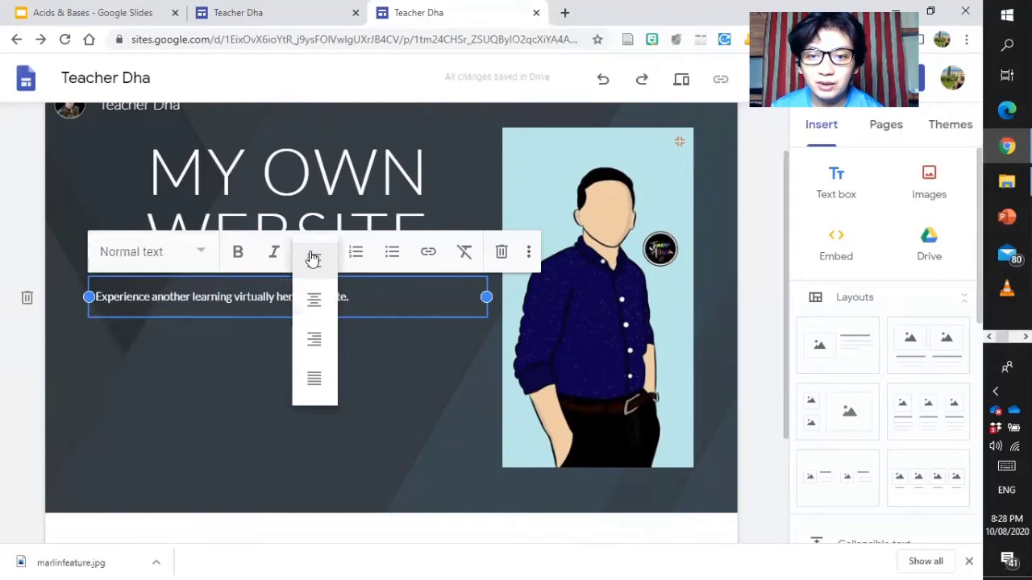
pyautogui.click(314, 302)
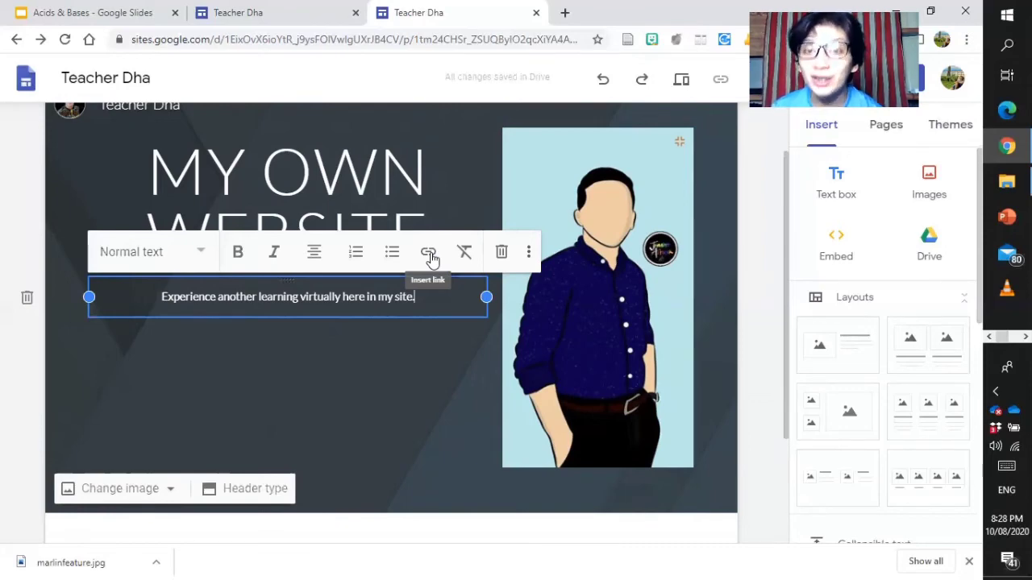
pyautogui.click(529, 253)
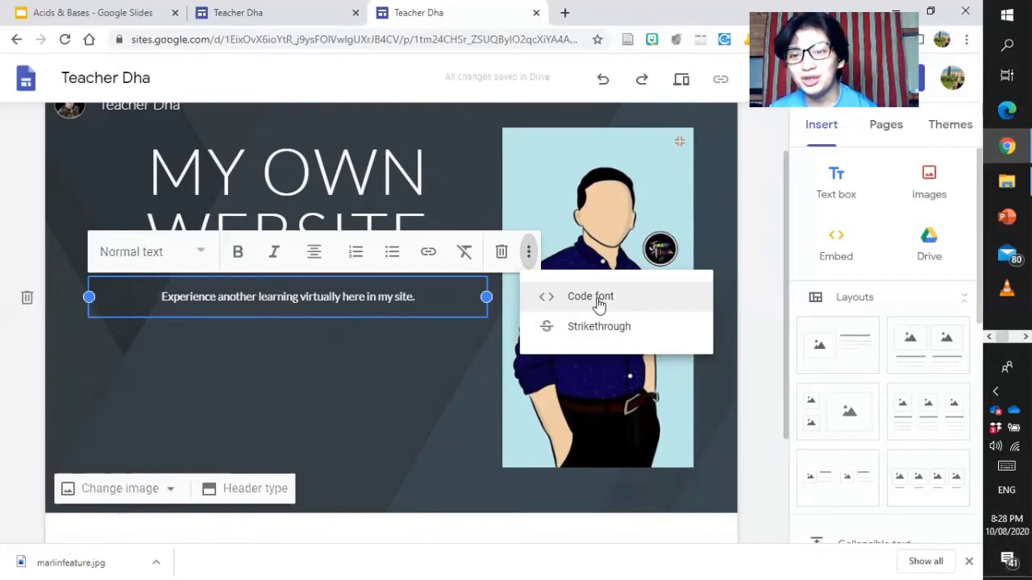
pyautogui.click(403, 368)
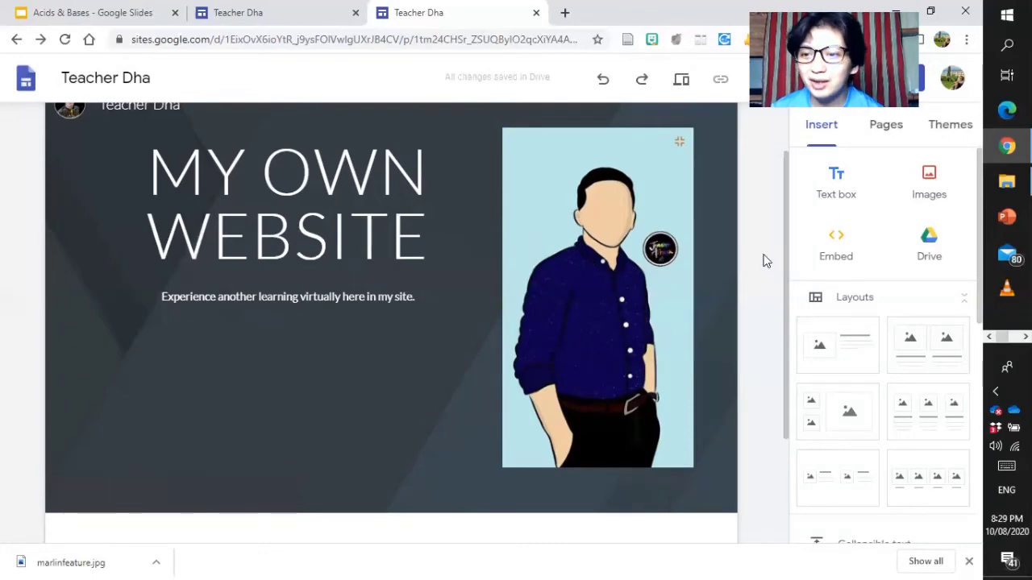
# Insert a text box in the empty page body directly below the header
pyautogui.moveTo(780, 235); pyautogui.dragTo(796, 148)
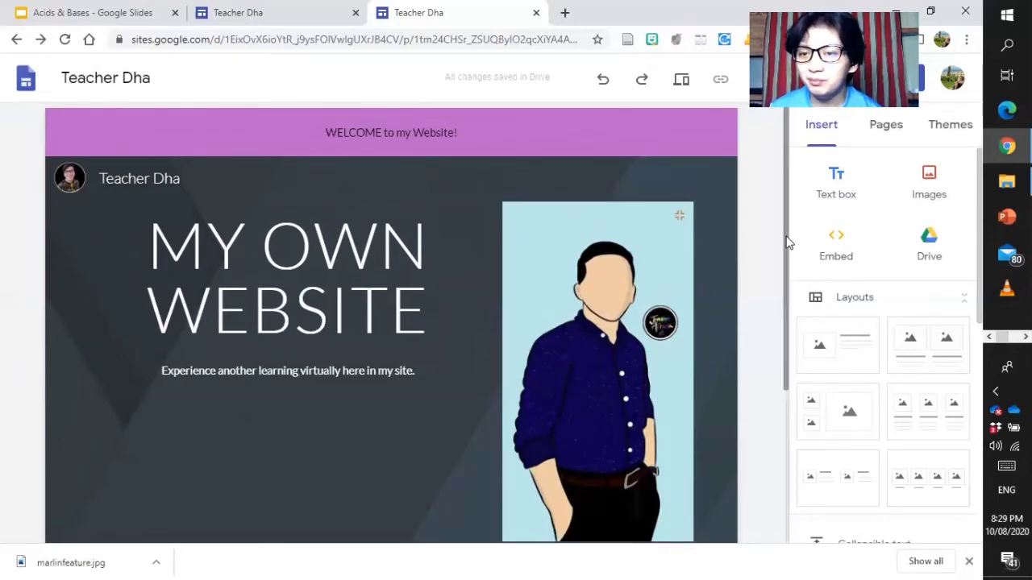
pyautogui.moveTo(788, 243); pyautogui.dragTo(790, 491)
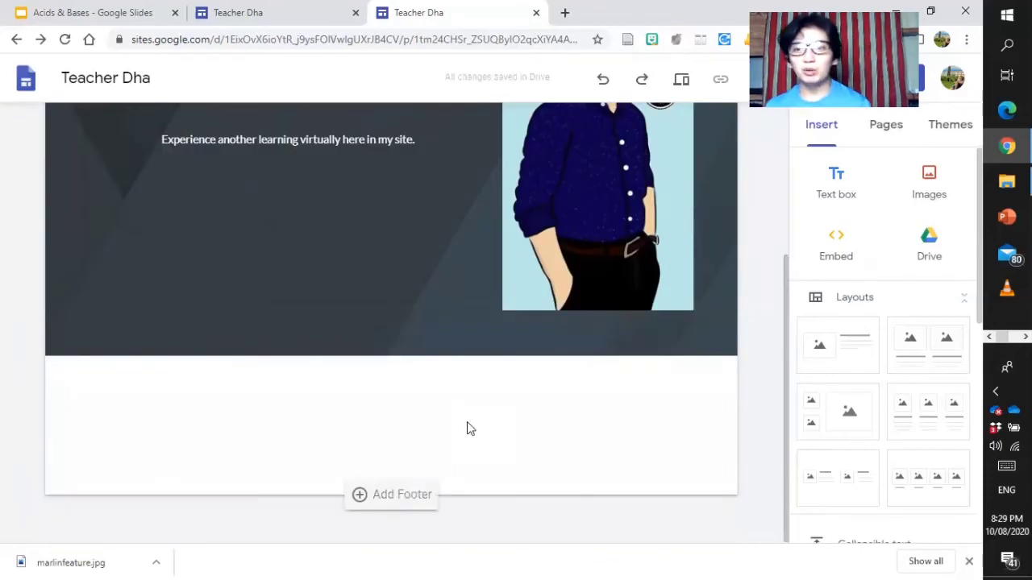
pyautogui.click(388, 403)
pyautogui.click(388, 403)
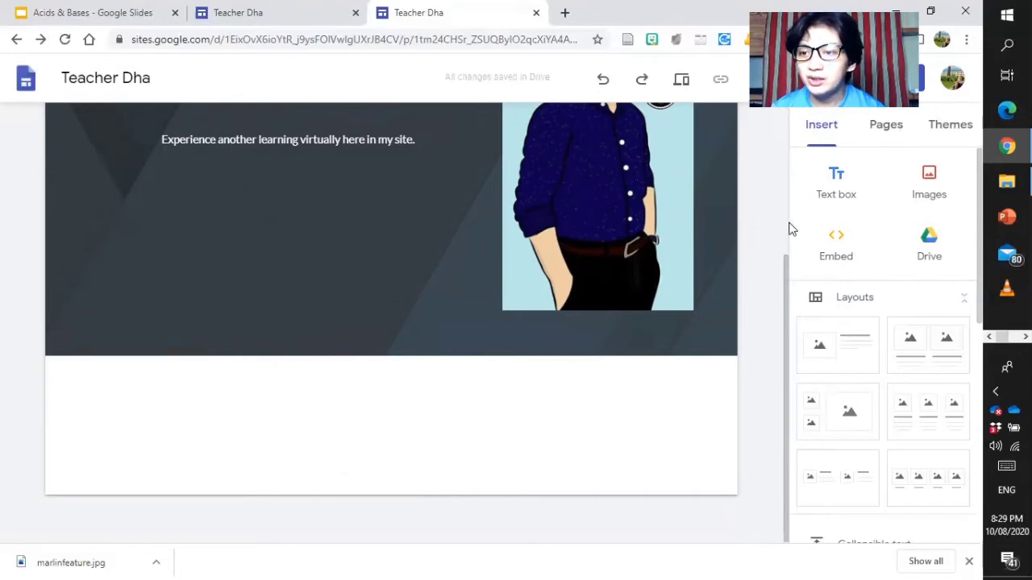
pyautogui.doubleClick(321, 392)
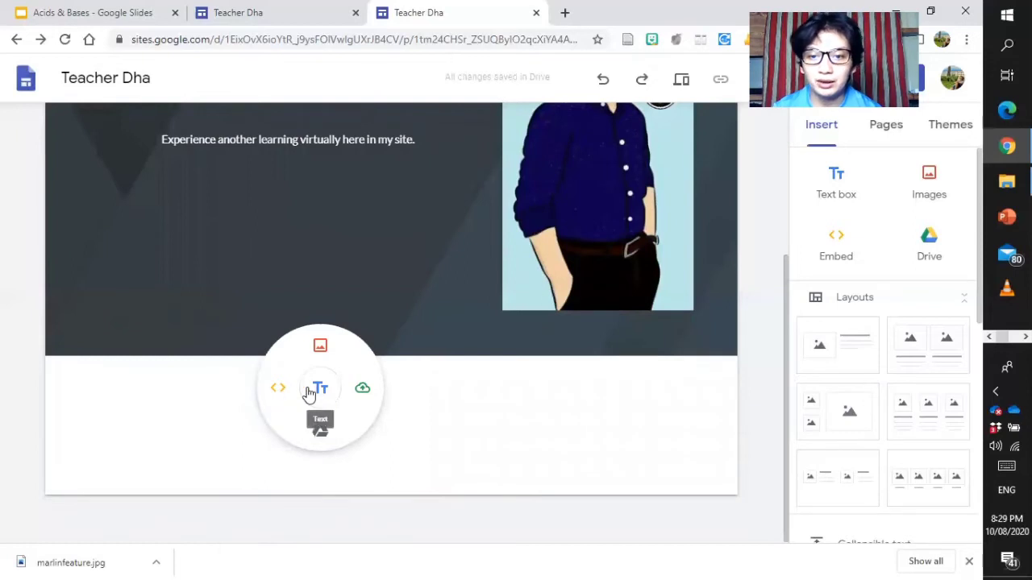
pyautogui.click(310, 392)
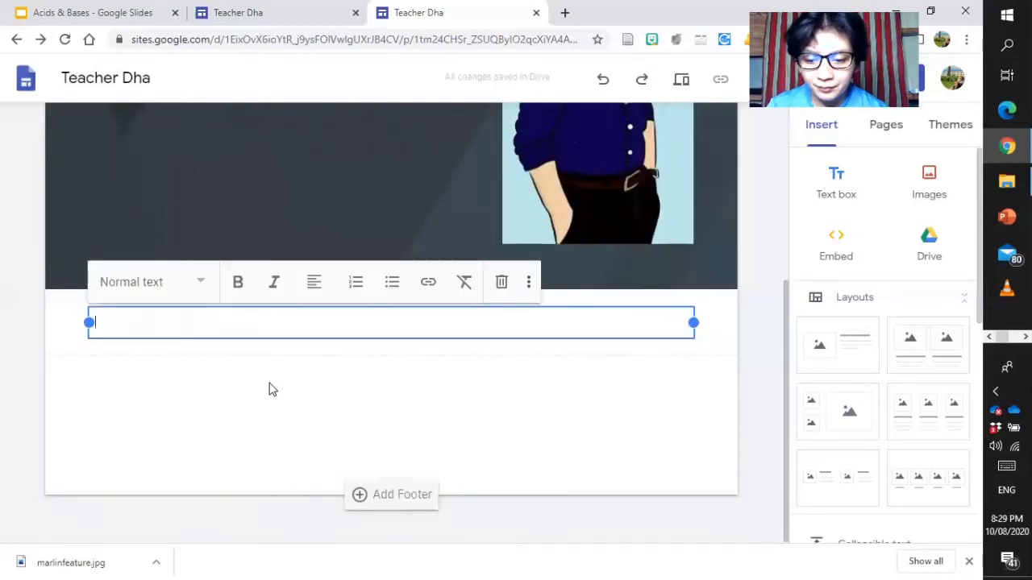
# Enter "Here you can learn and know about facts." in the new text box below the header
pyautogui.write('He')
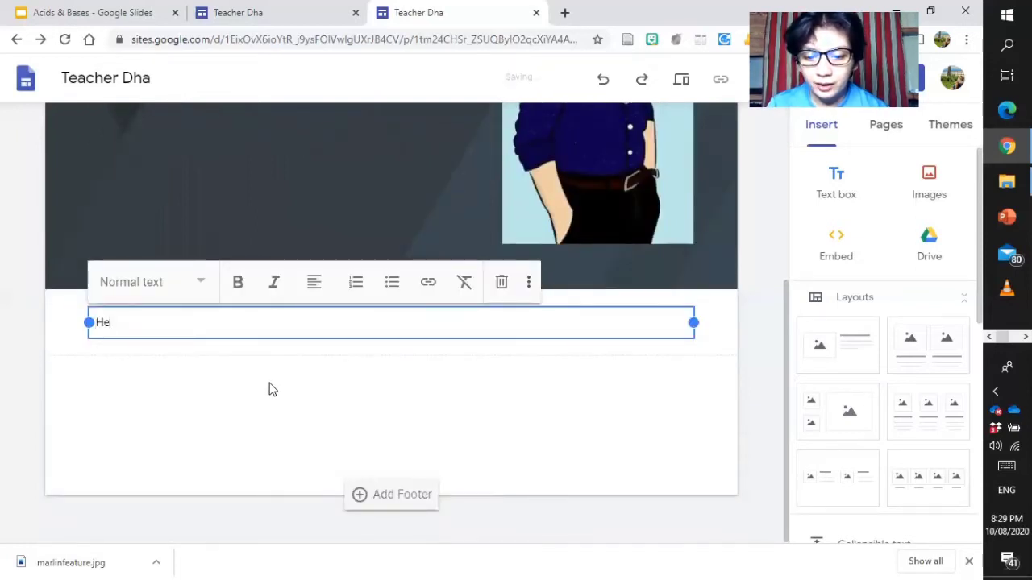
pyautogui.press('BackSpace')
pyautogui.write('r')
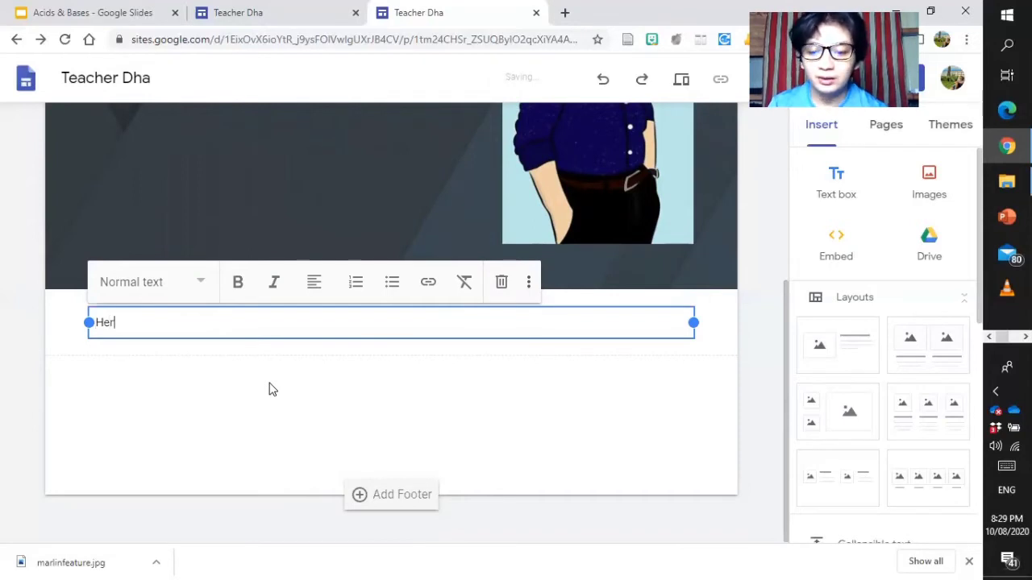
pyautogui.write('e yo')
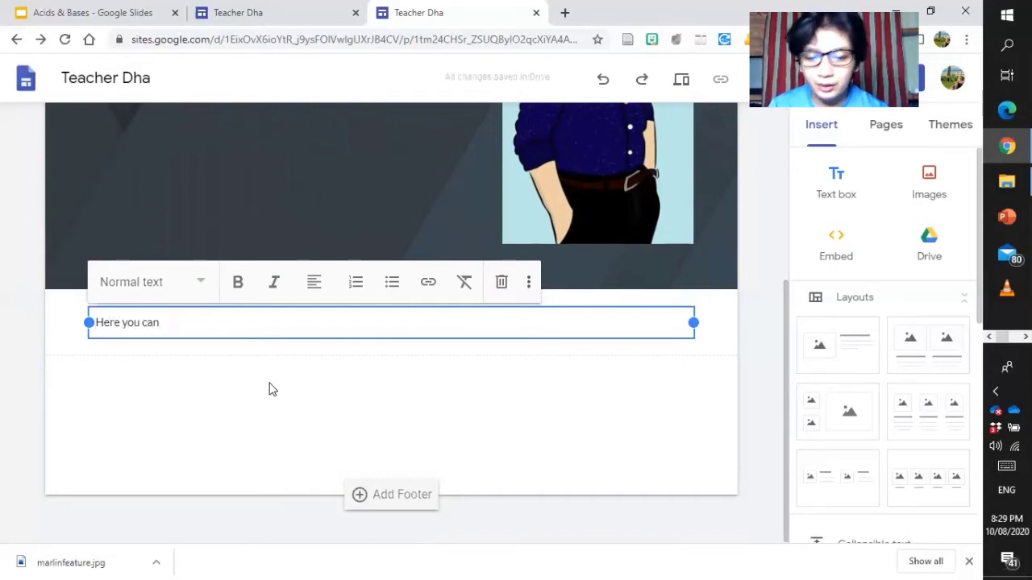
pyautogui.write('u can ')
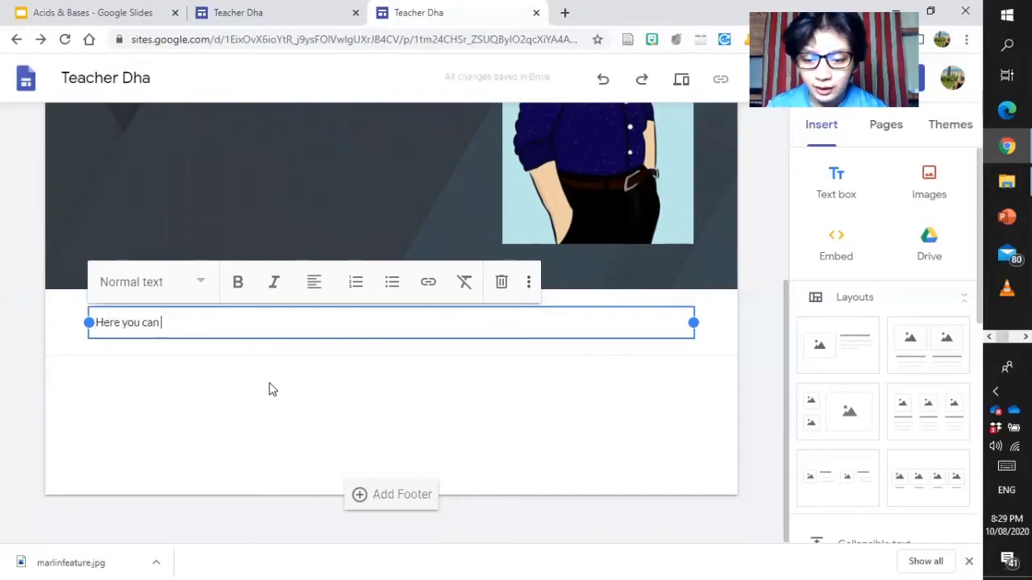
pyautogui.write('learn and know abou')
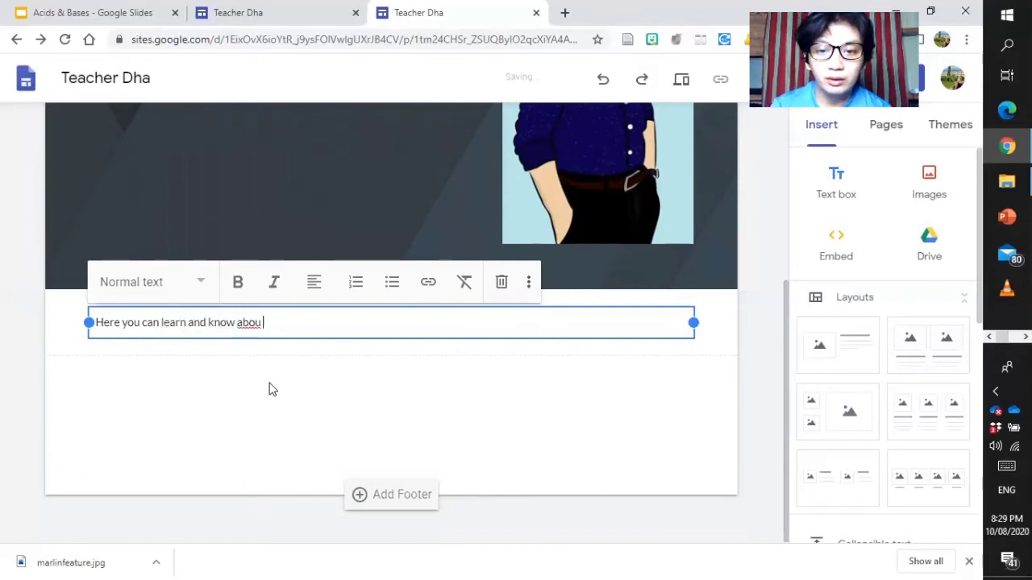
pyautogui.write('t facts')
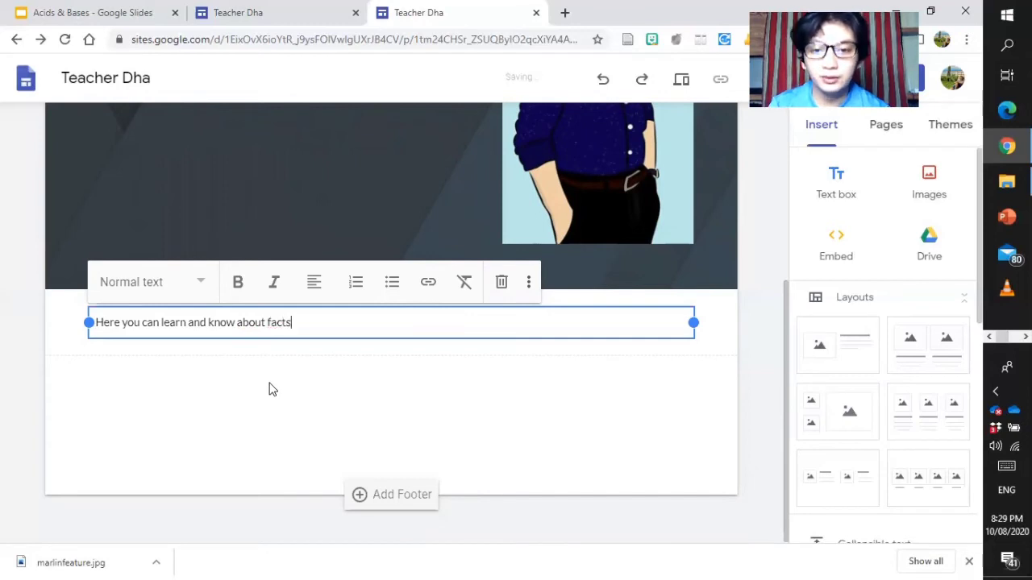
pyautogui.write('.')
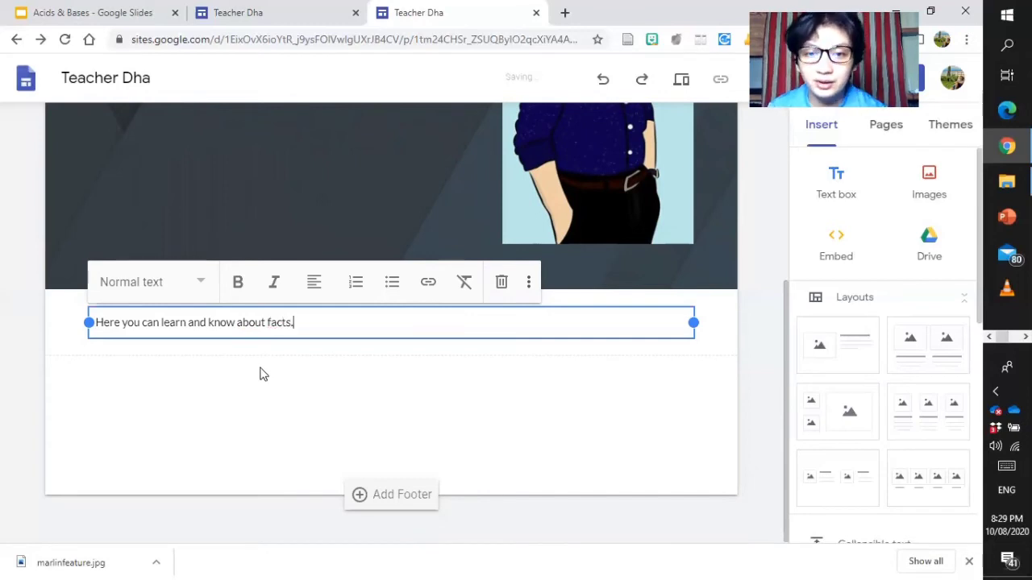
# Center-align the body sentence and set its section background to Emphasis 2
pyautogui.click(310, 286)
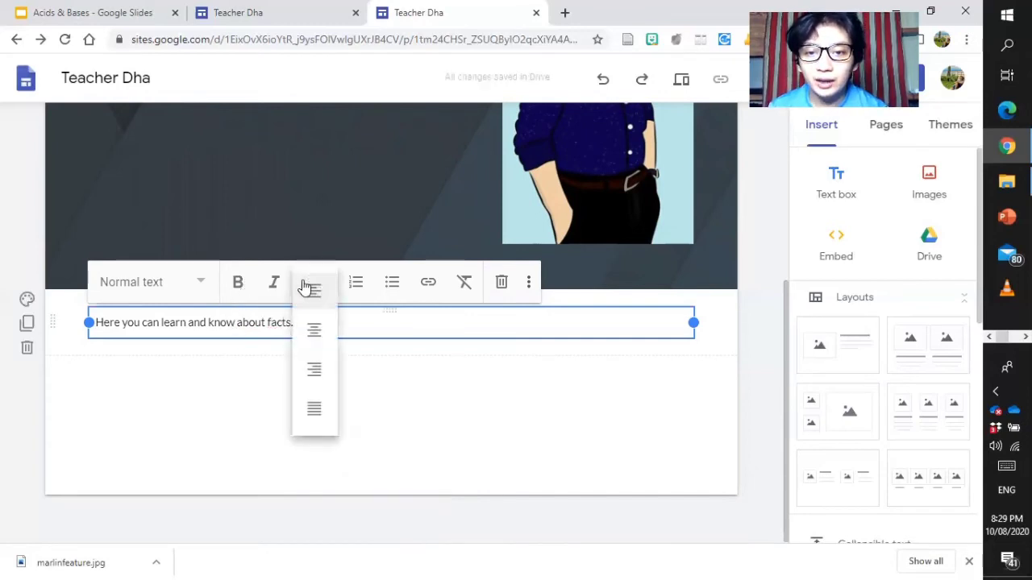
pyautogui.click(314, 329)
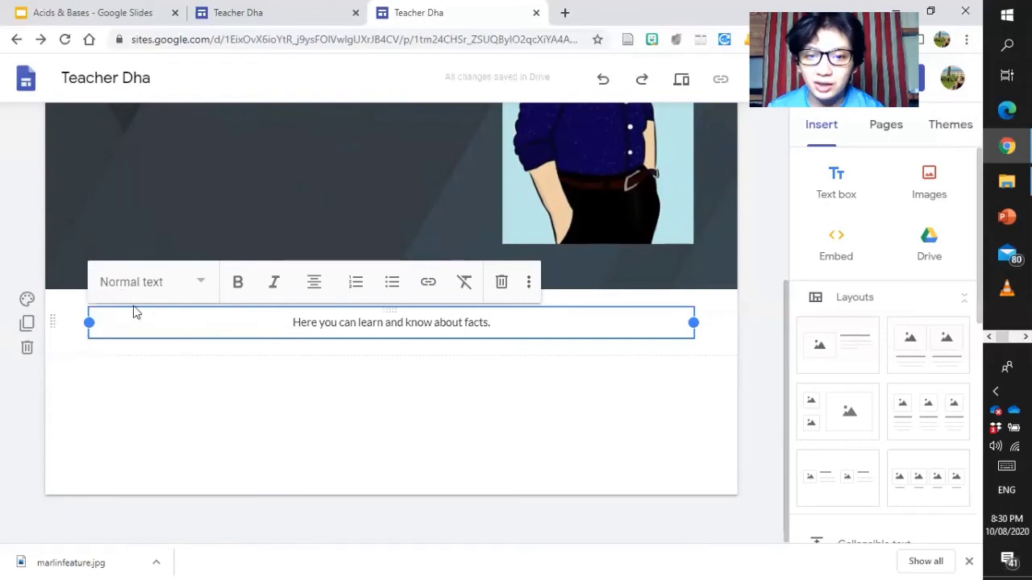
pyautogui.click(27, 305)
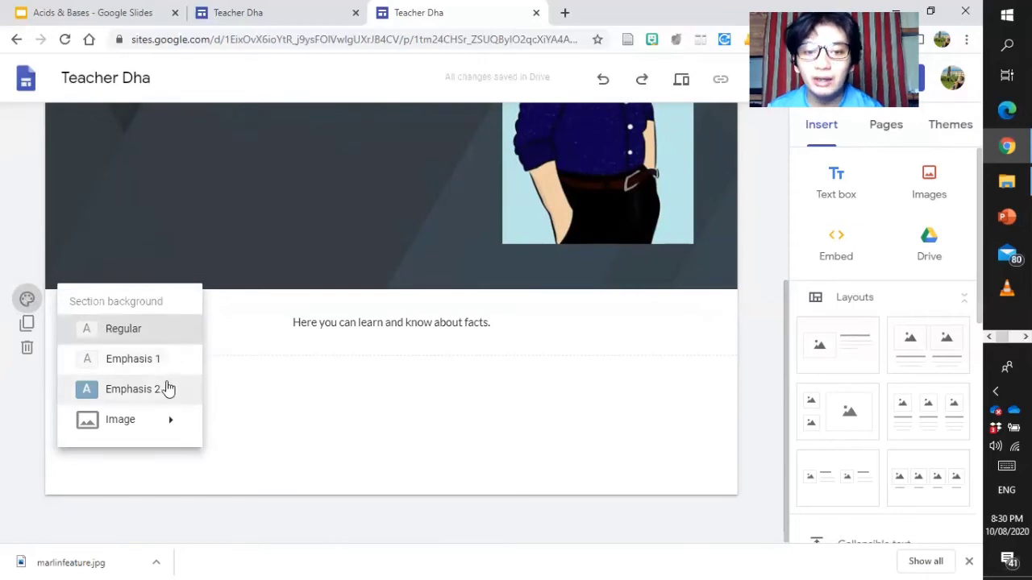
pyautogui.moveTo(167, 434)
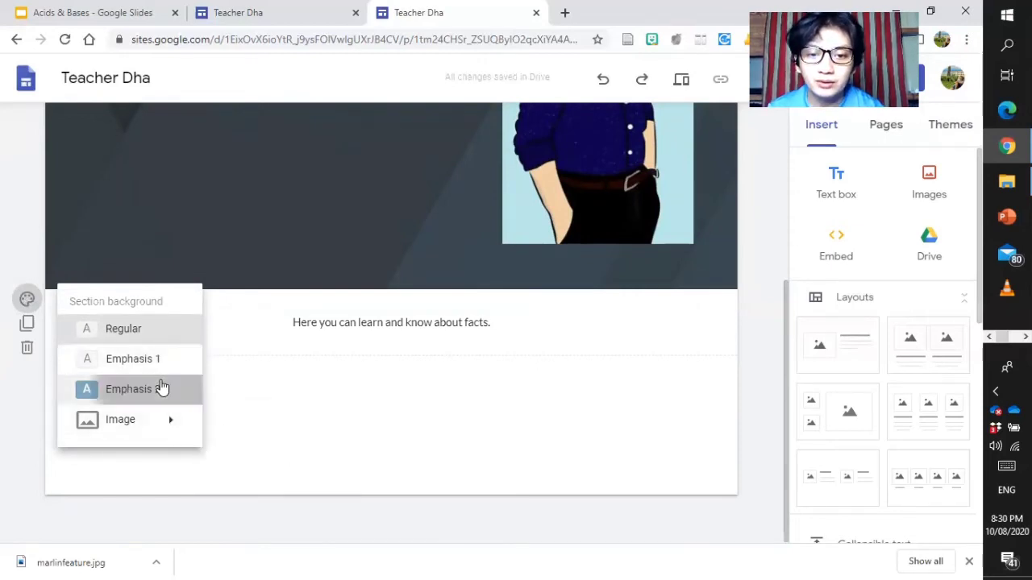
pyautogui.click(160, 389)
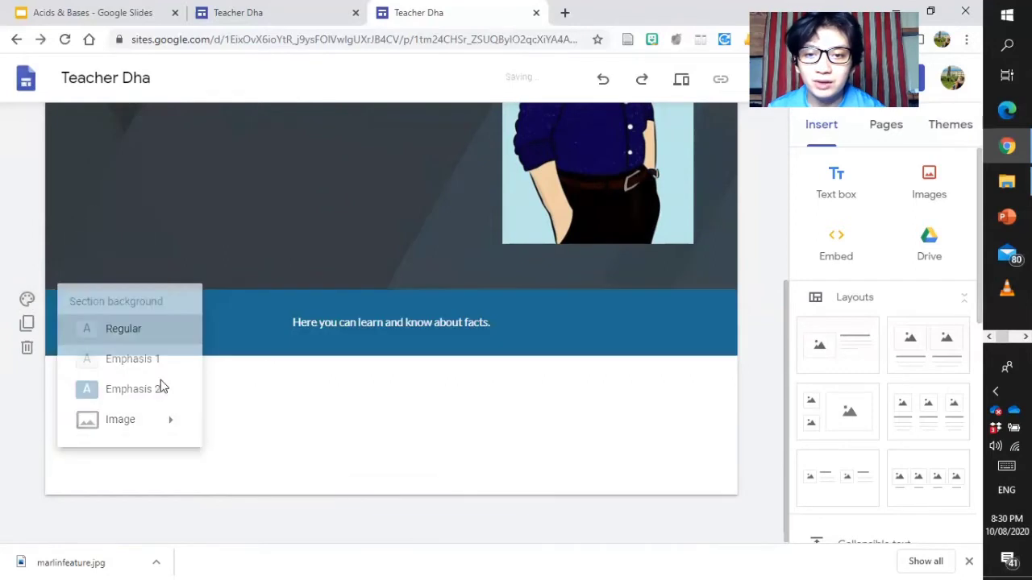
pyautogui.click(413, 323)
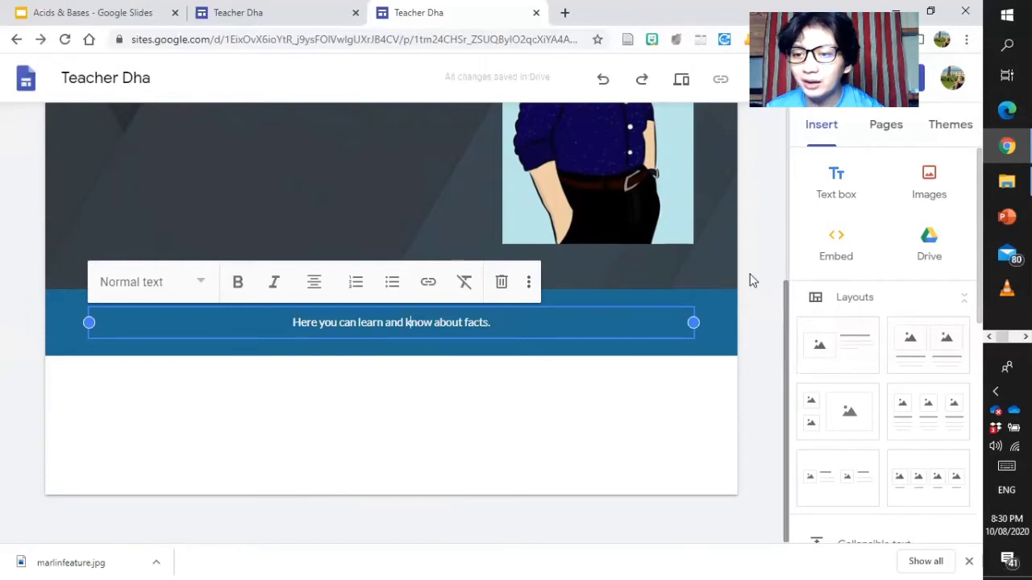
pyautogui.click(746, 330)
# Review the elements that can be inserted, from text boxes, images and layouts through to forms and charts
pyautogui.click(858, 203)
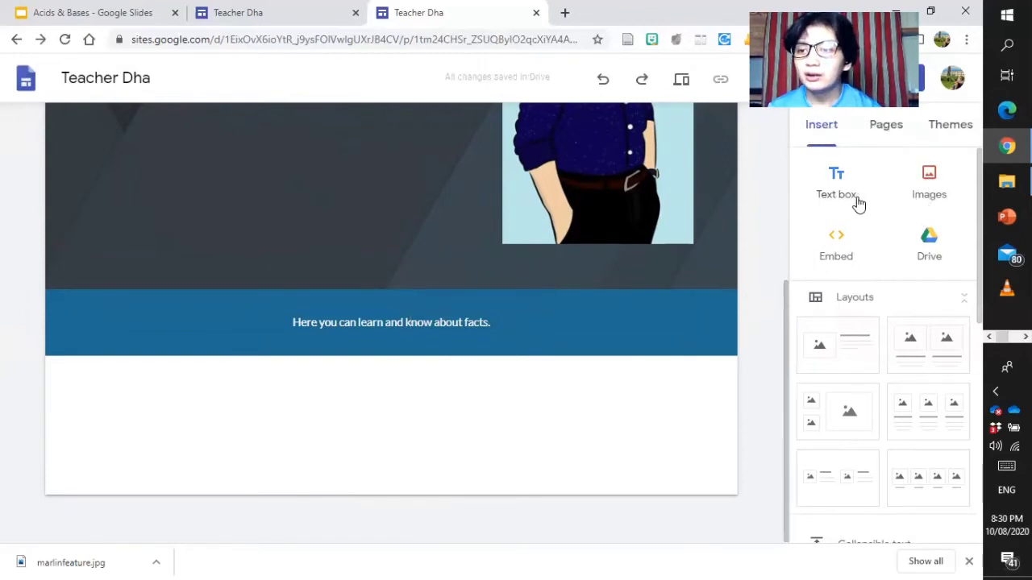
pyautogui.press('ctrl')
pyautogui.press('ctrl')
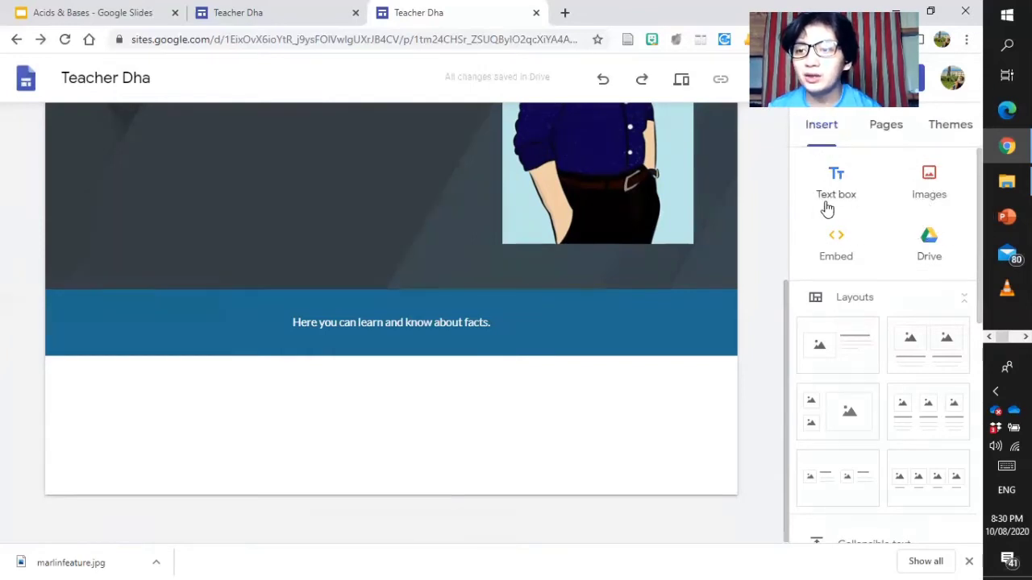
pyautogui.moveTo(283, 235)
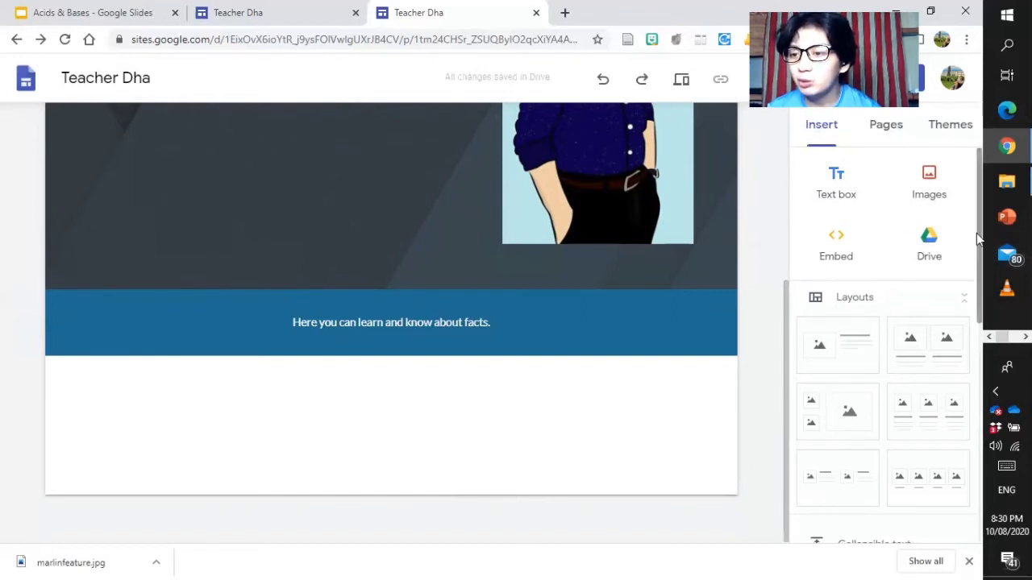
pyautogui.scroll(-2, 976, 233)
pyautogui.scroll(-3, 990, 315)
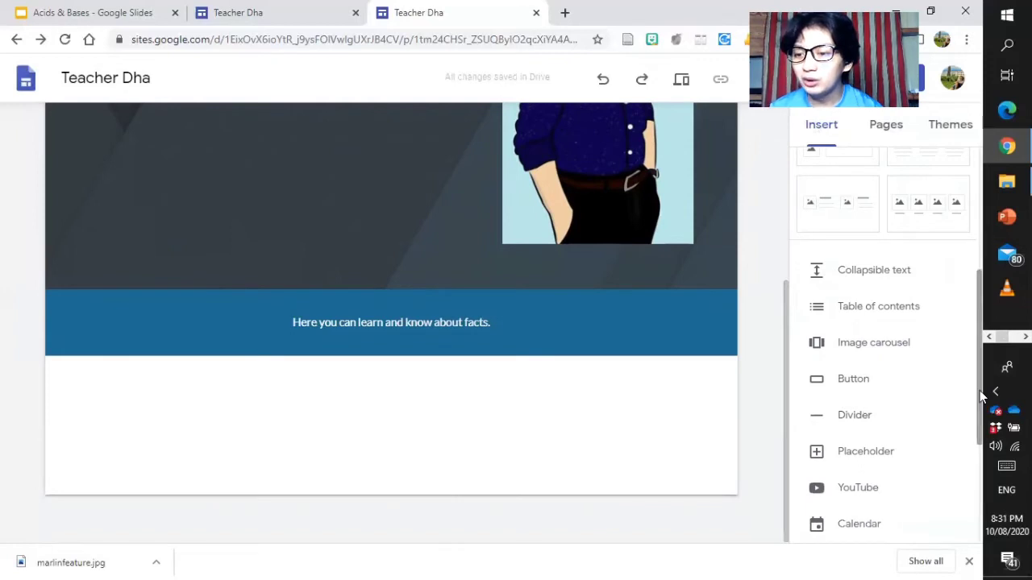
pyautogui.moveTo(982, 394); pyautogui.dragTo(986, 513)
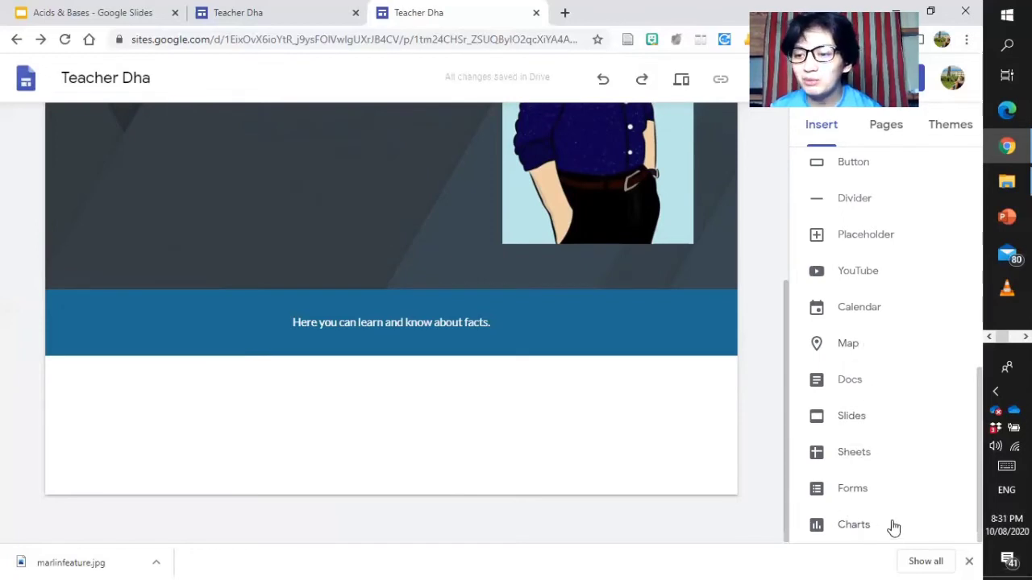
pyautogui.moveTo(981, 407); pyautogui.dragTo(969, 212)
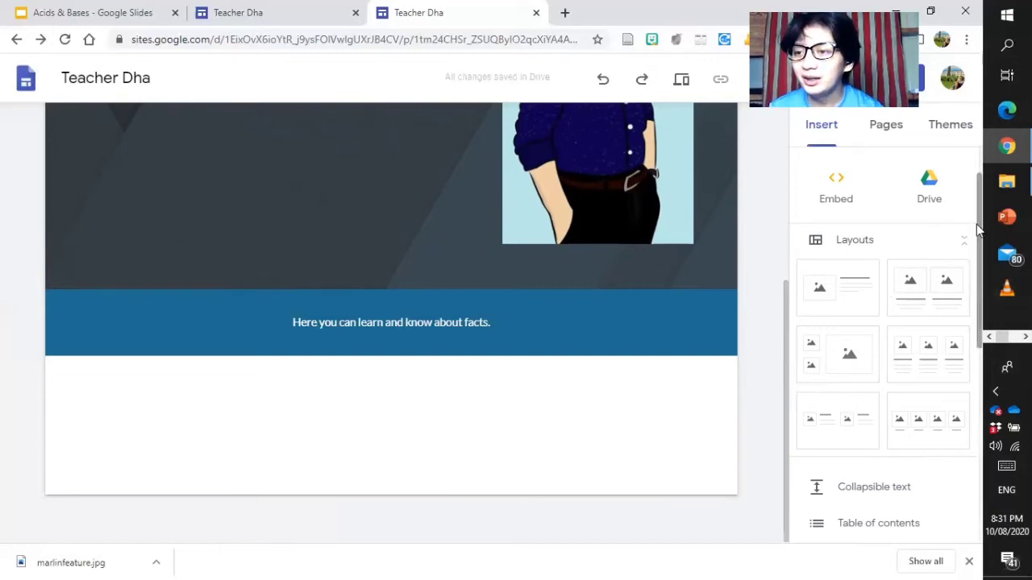
pyautogui.scroll(2, 977, 210)
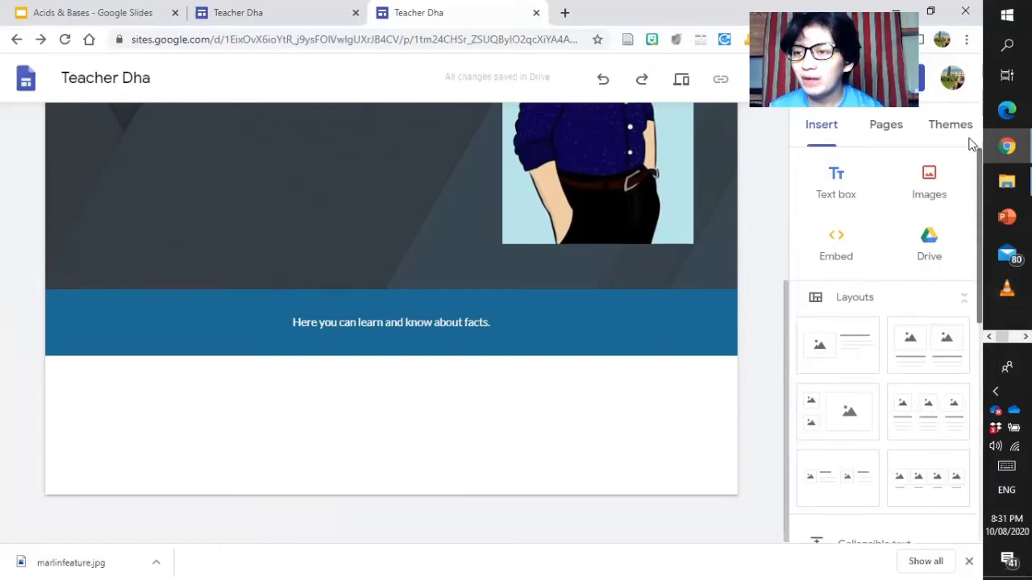
# Add a new page named "Introduction" to the site
pyautogui.click(886, 126)
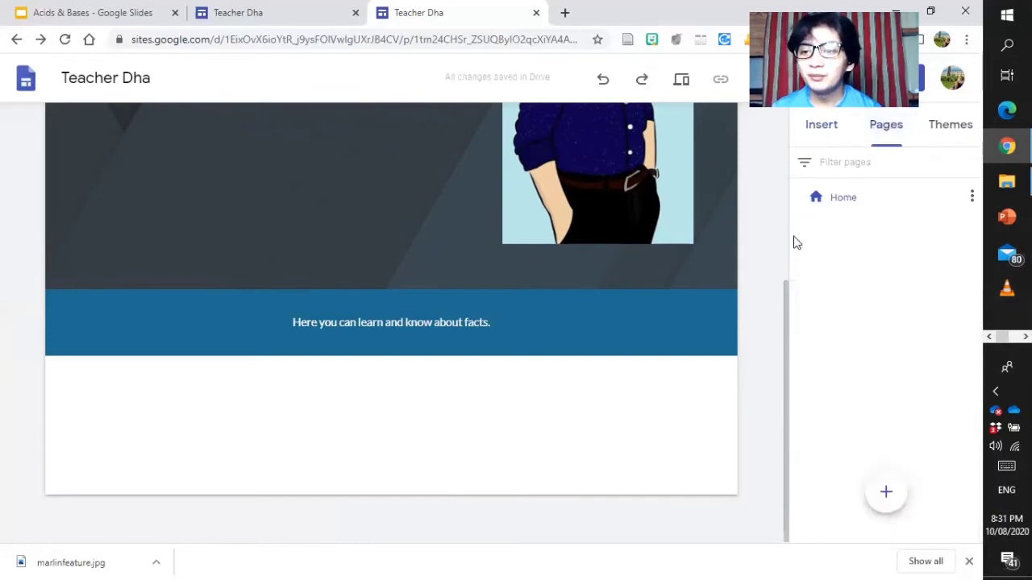
pyautogui.scroll(5, 785, 245)
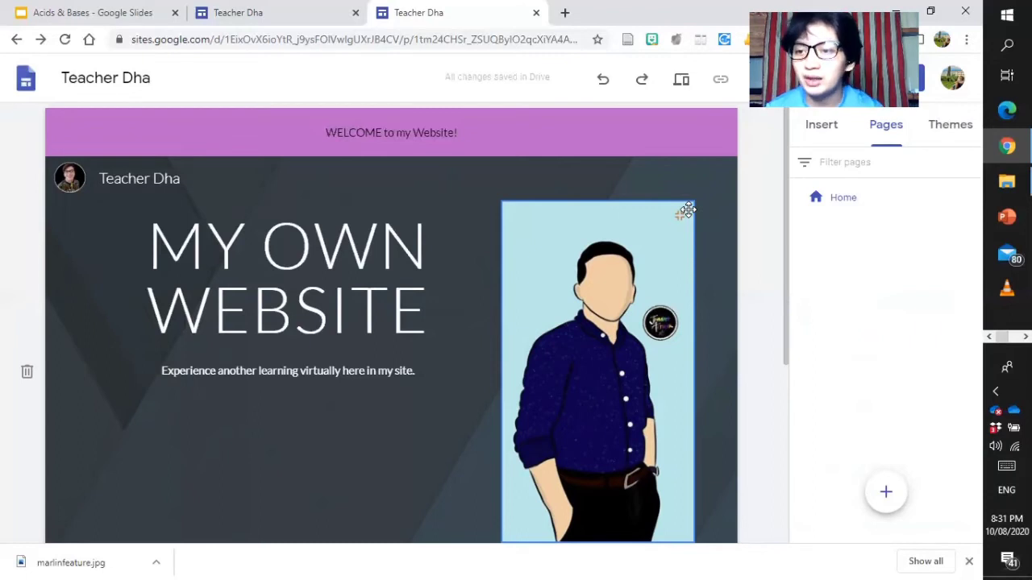
pyautogui.moveTo(886, 492)
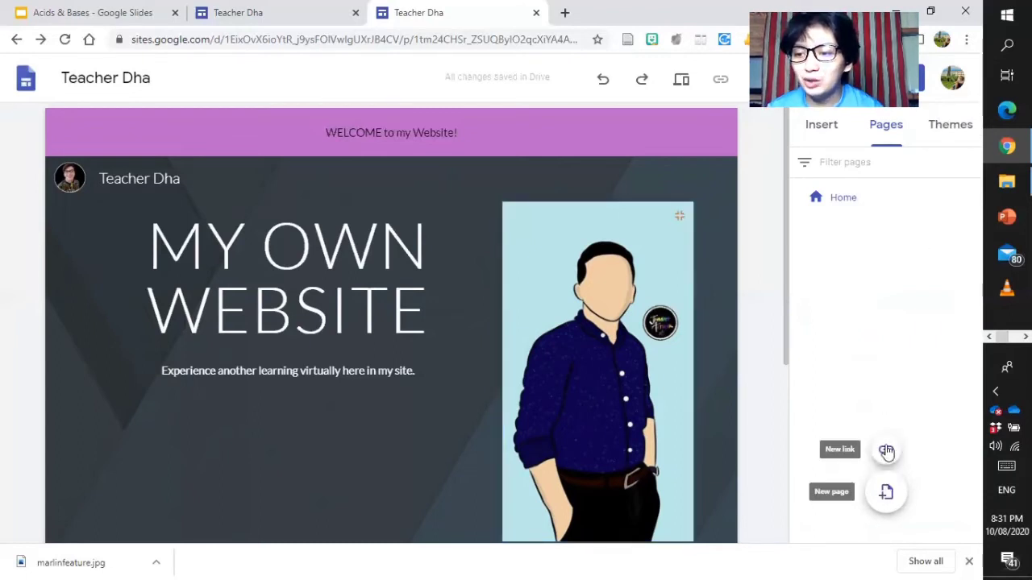
pyautogui.click(885, 493)
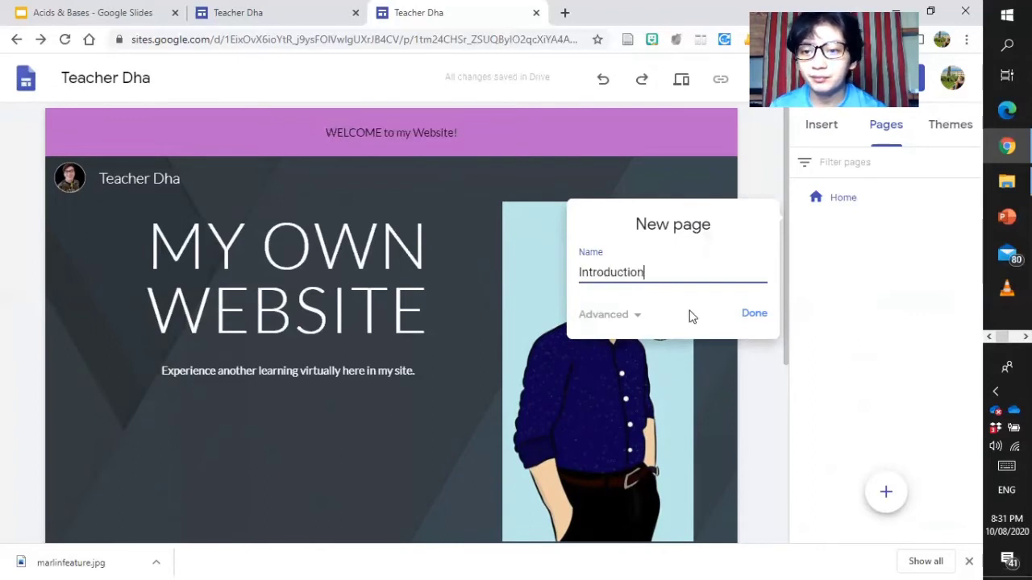
pyautogui.click(754, 314)
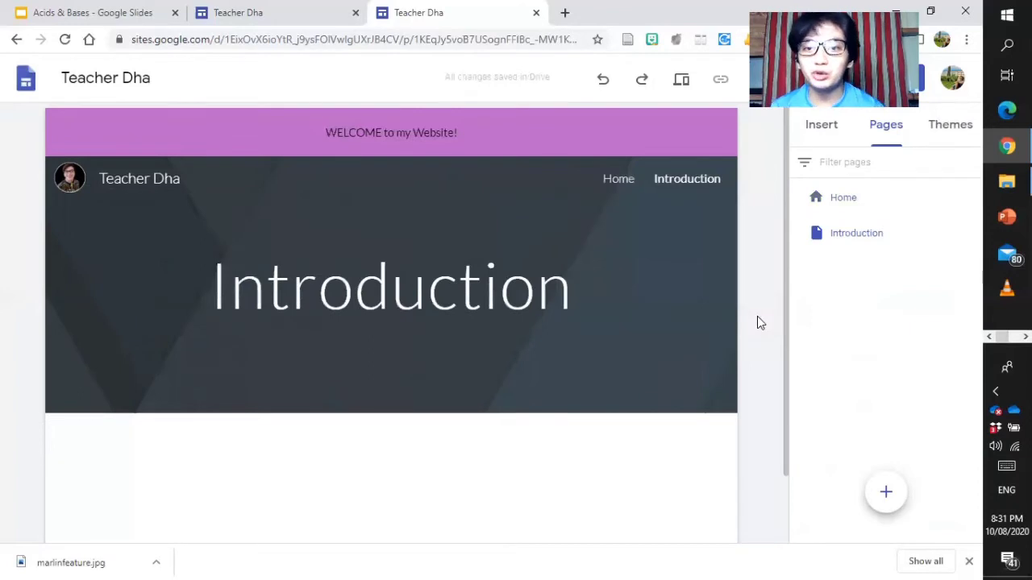
# Examine the Introduction page's navigation links, logo, site name and announcement banner
pyautogui.click(615, 186)
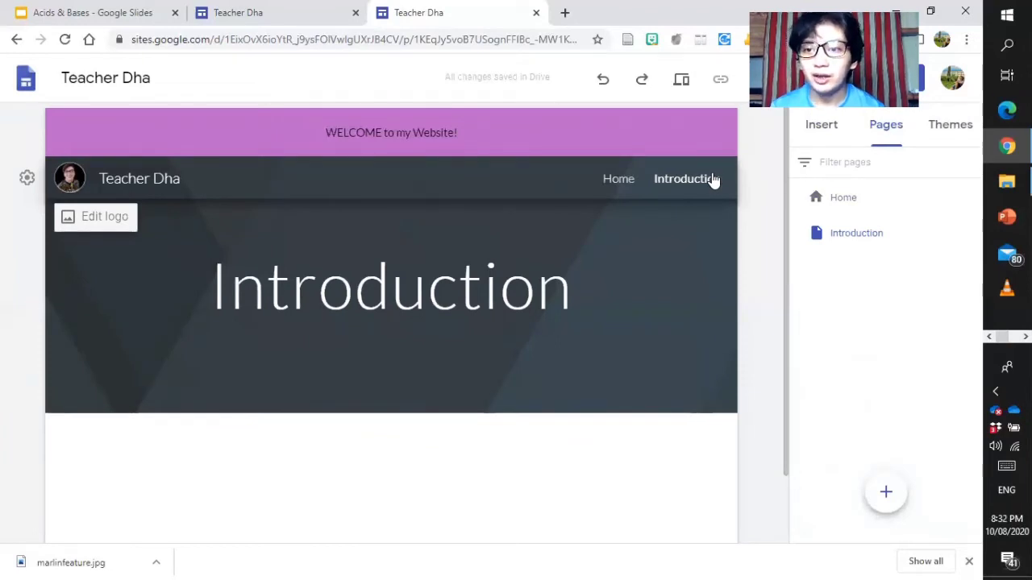
pyautogui.click(58, 182)
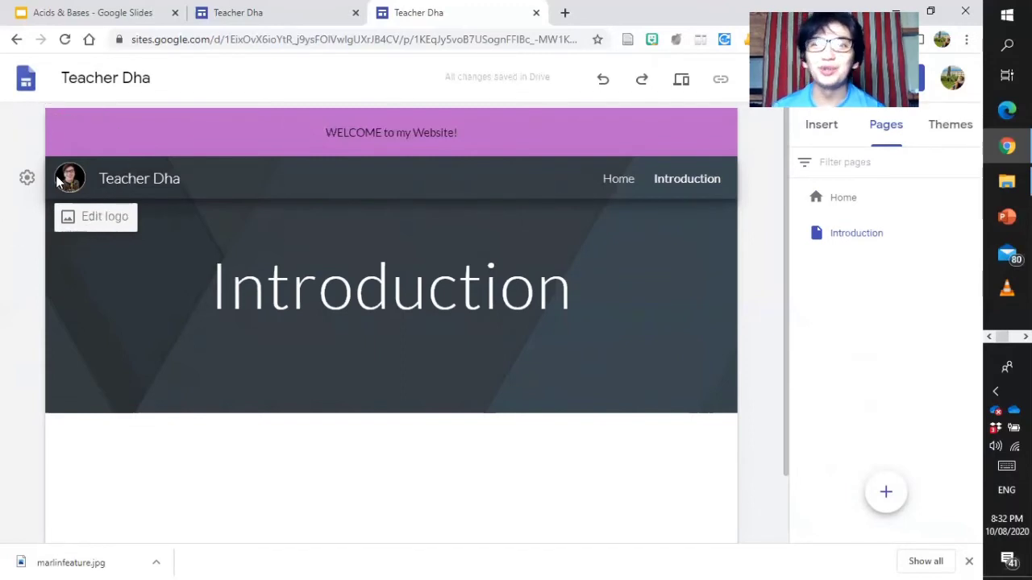
pyautogui.click(139, 179)
pyautogui.click(139, 181)
pyautogui.click(142, 178)
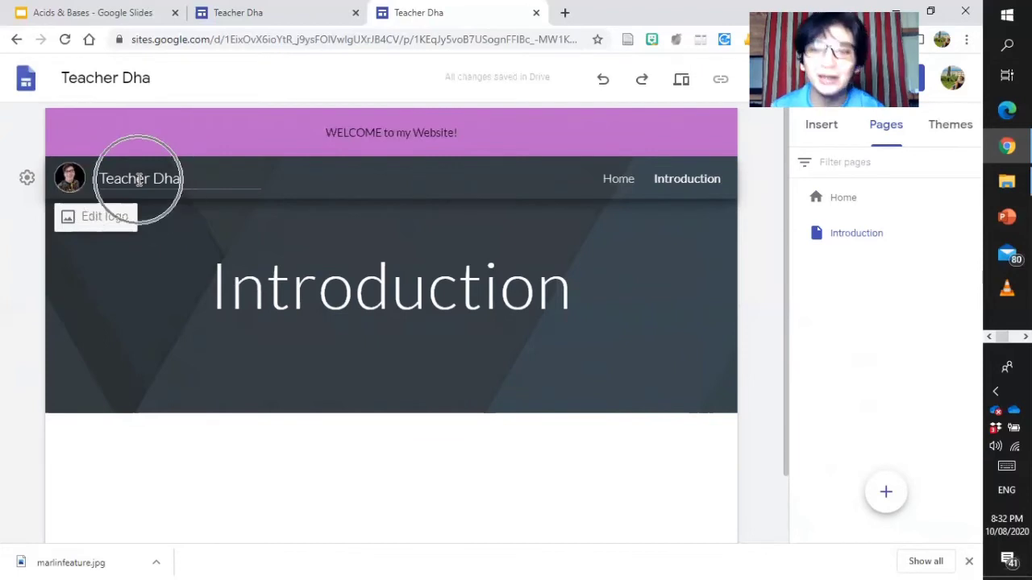
pyautogui.click(334, 161)
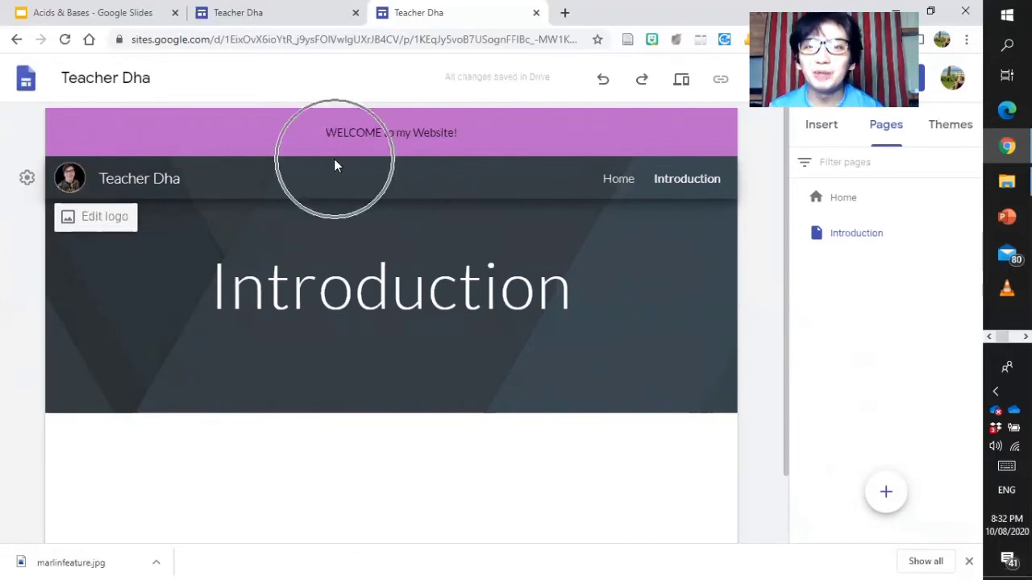
pyautogui.click(382, 151)
pyautogui.click(382, 151)
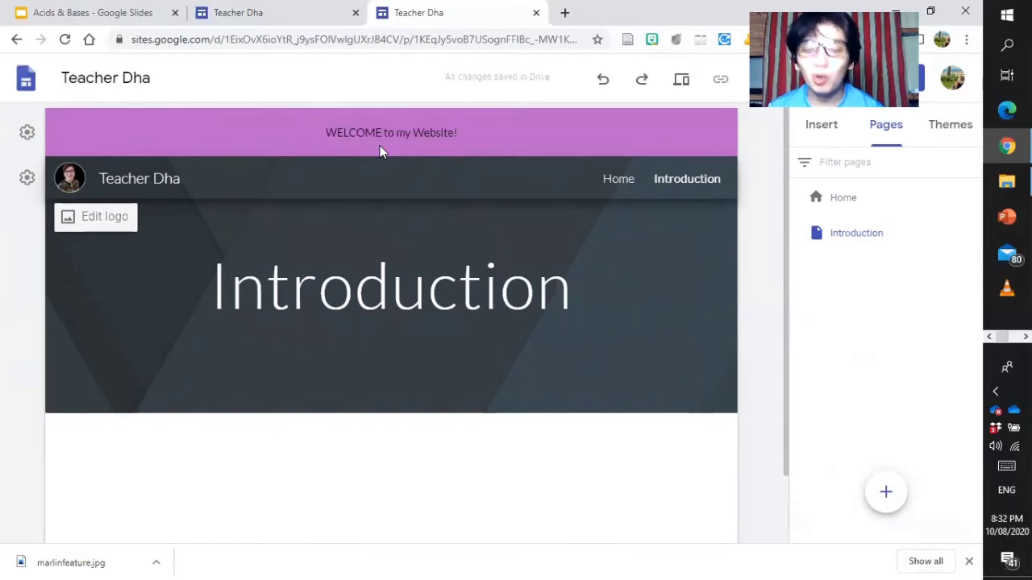
pyautogui.click(382, 151)
pyautogui.click(382, 152)
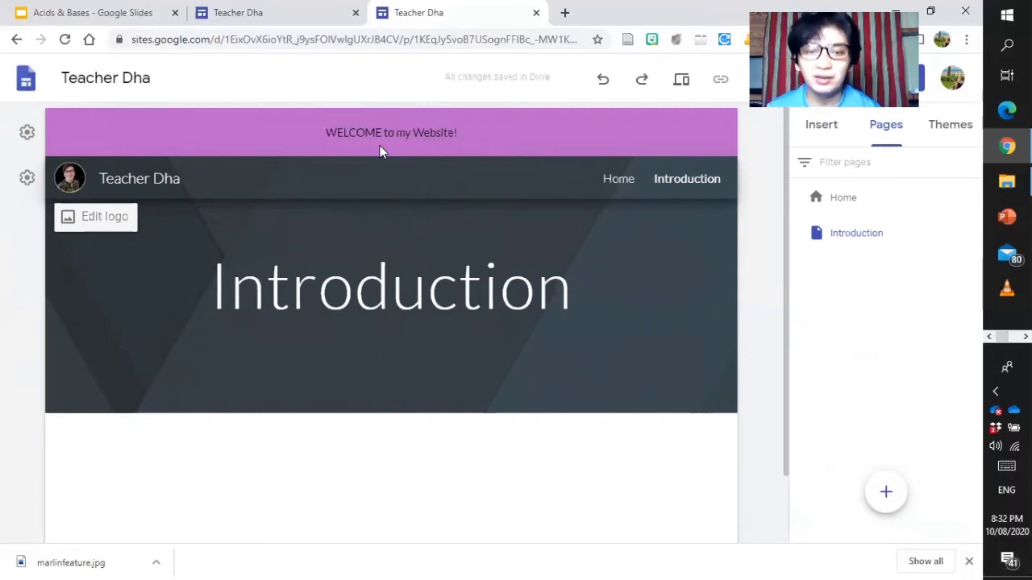
pyautogui.click(382, 152)
pyautogui.click(382, 151)
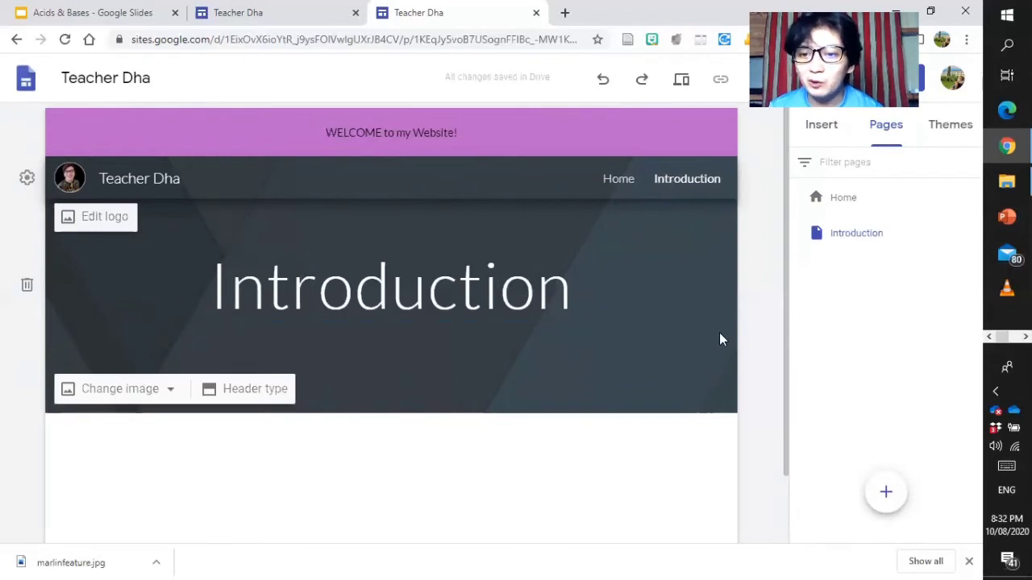
# Check the site navigation by visiting the Home page and returning to the Introduction page
pyautogui.click(617, 178)
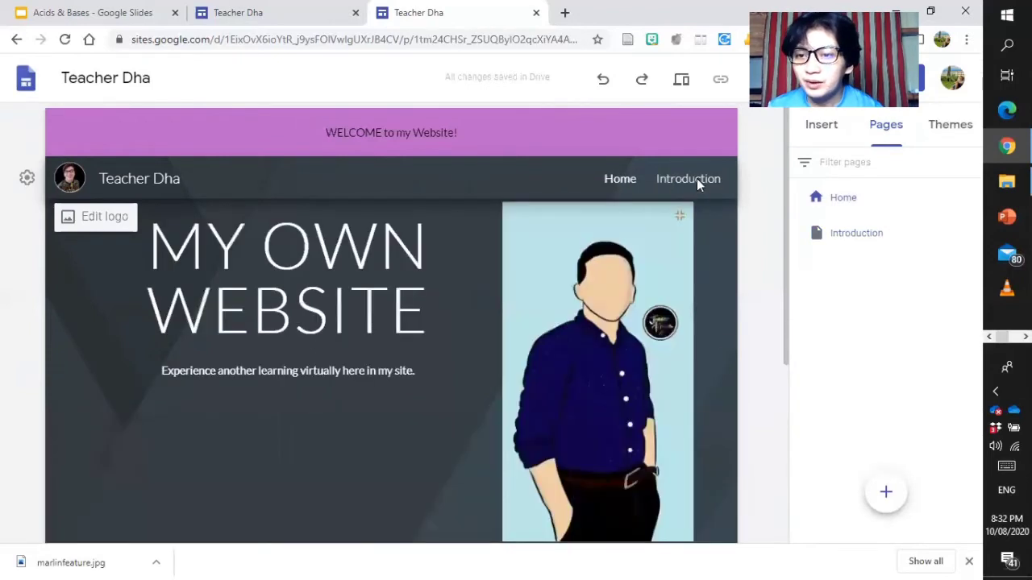
pyautogui.click(697, 178)
pyautogui.moveTo(783, 204)
pyautogui.mouseDown()
pyautogui.moveTo(788, 295)
pyautogui.moveTo(782, 216)
pyautogui.mouseUp()
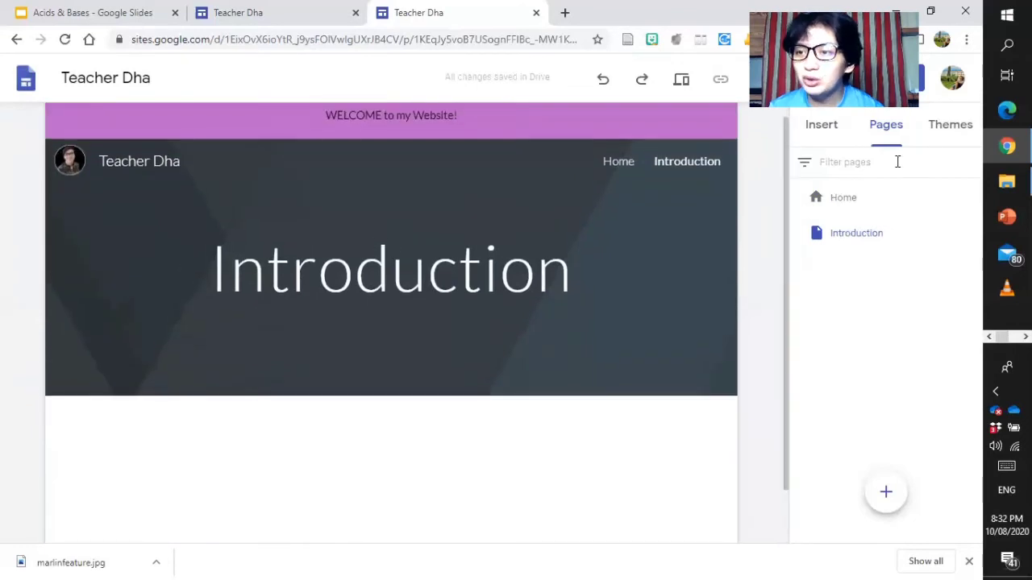
# Change the Simple theme's color to purple
pyautogui.click(955, 139)
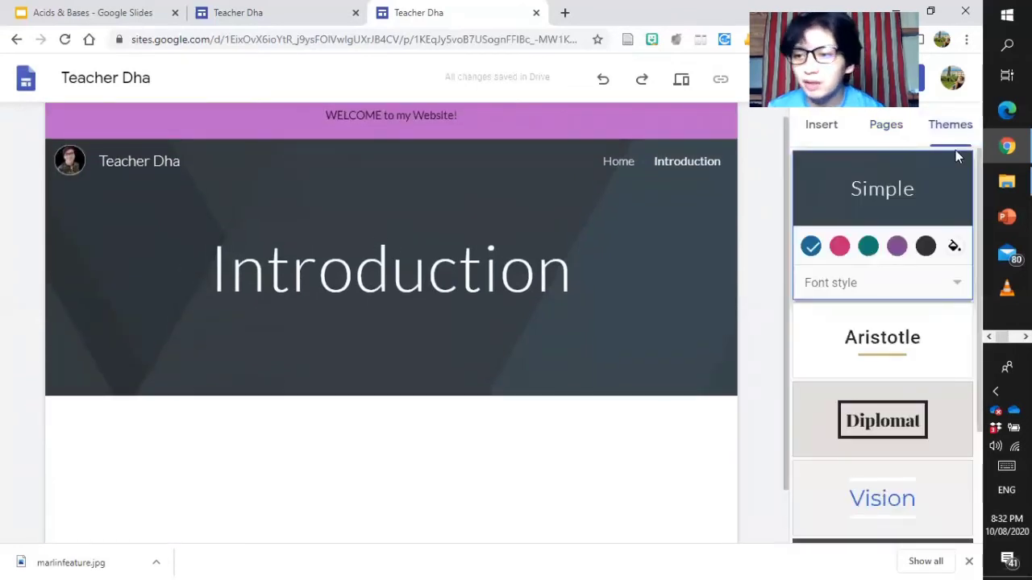
pyautogui.click(897, 247)
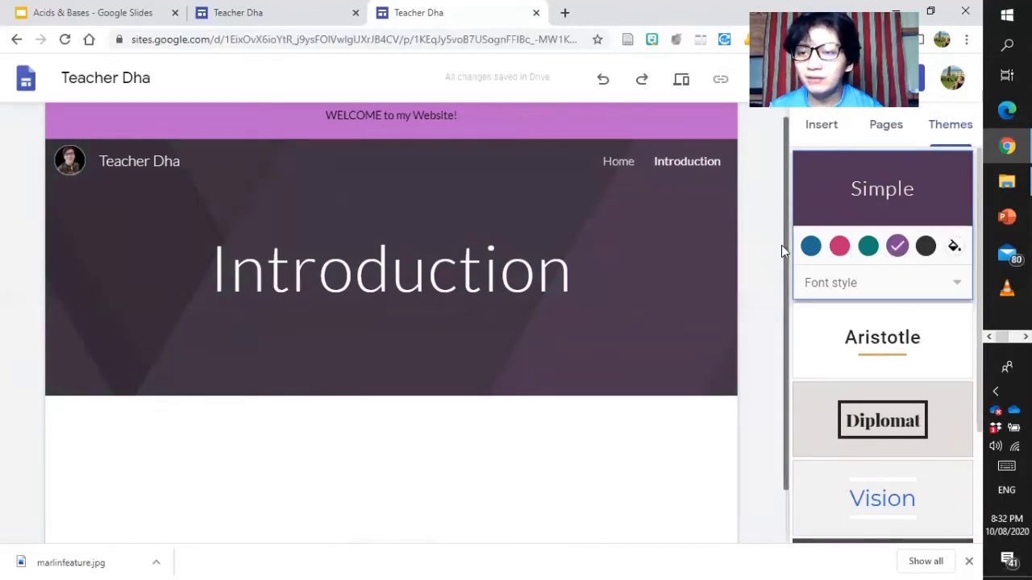
pyautogui.scroll(-1, 784, 250)
pyautogui.scroll(1, 786, 255)
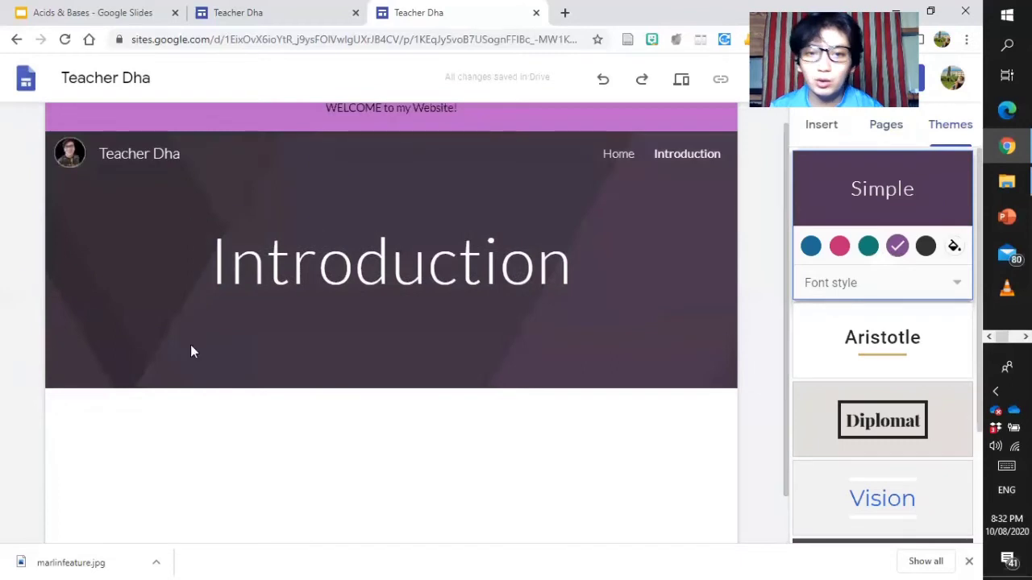
# Upload the BIOLOGY_Photoshop picture from the computer as the Introduction page's header image
pyautogui.click(93, 368)
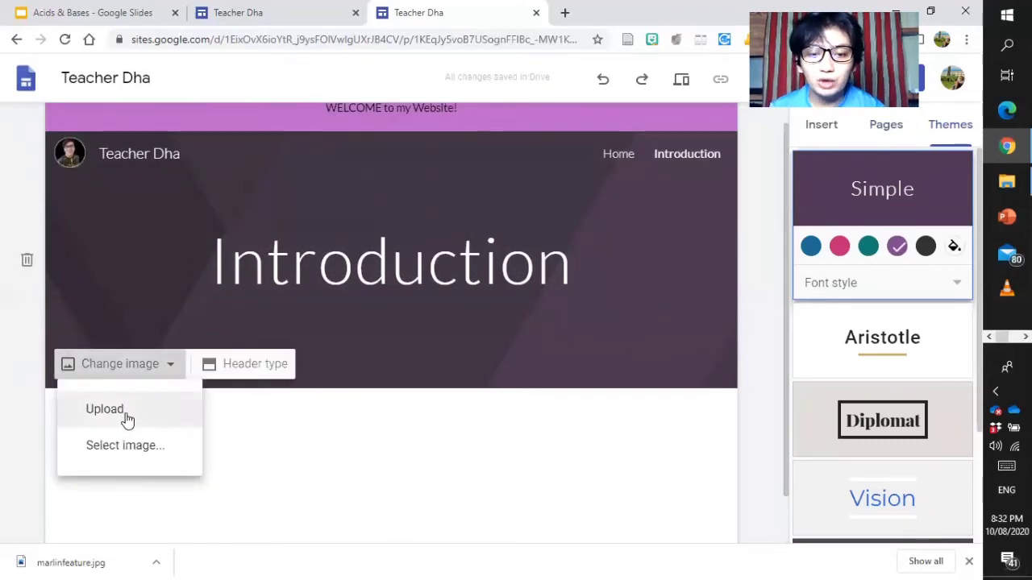
pyautogui.click(105, 410)
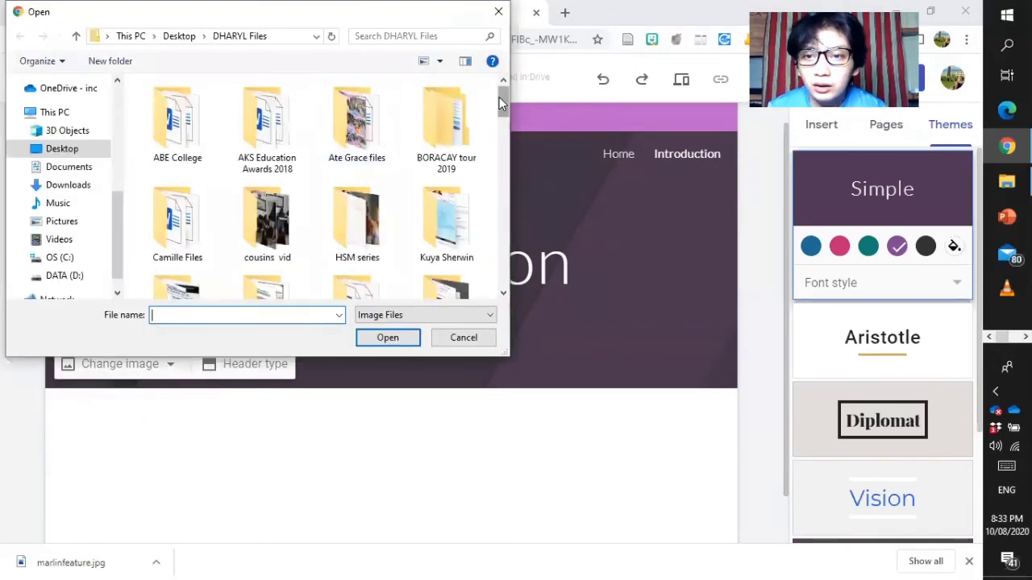
pyautogui.scroll(-2, 507, 128)
pyautogui.scroll(2, 513, 103)
pyautogui.scroll(-1, 514, 104)
pyautogui.scroll(-1, 513, 109)
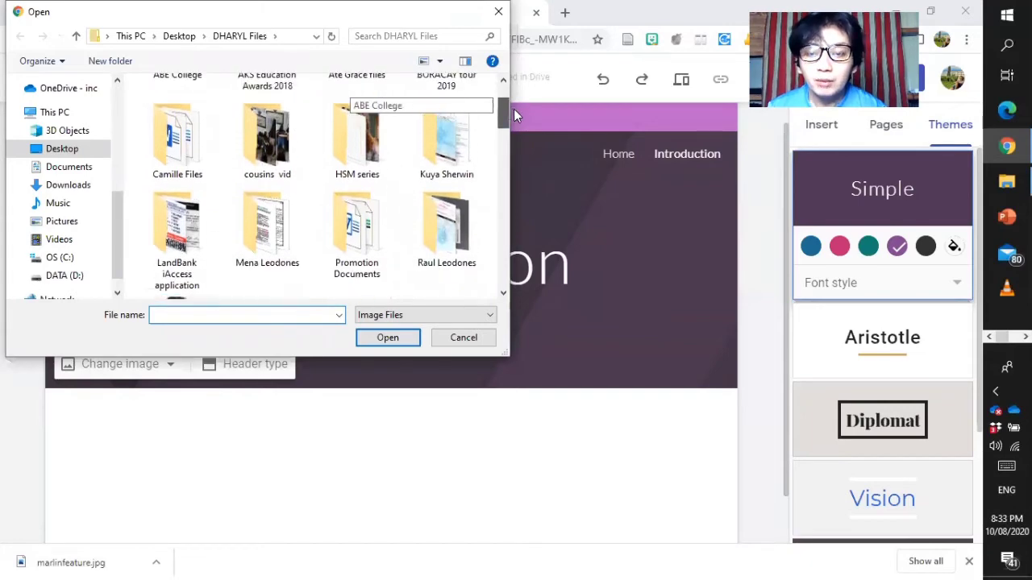
pyautogui.scroll(1, 515, 94)
pyautogui.moveTo(503, 106); pyautogui.dragTo(511, 144)
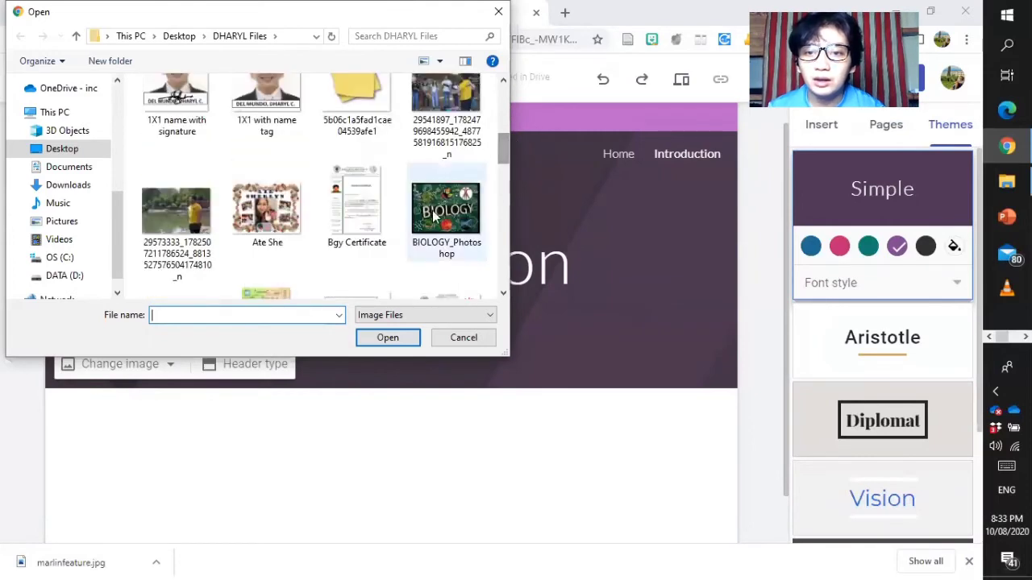
pyautogui.click(446, 211)
pyautogui.click(387, 337)
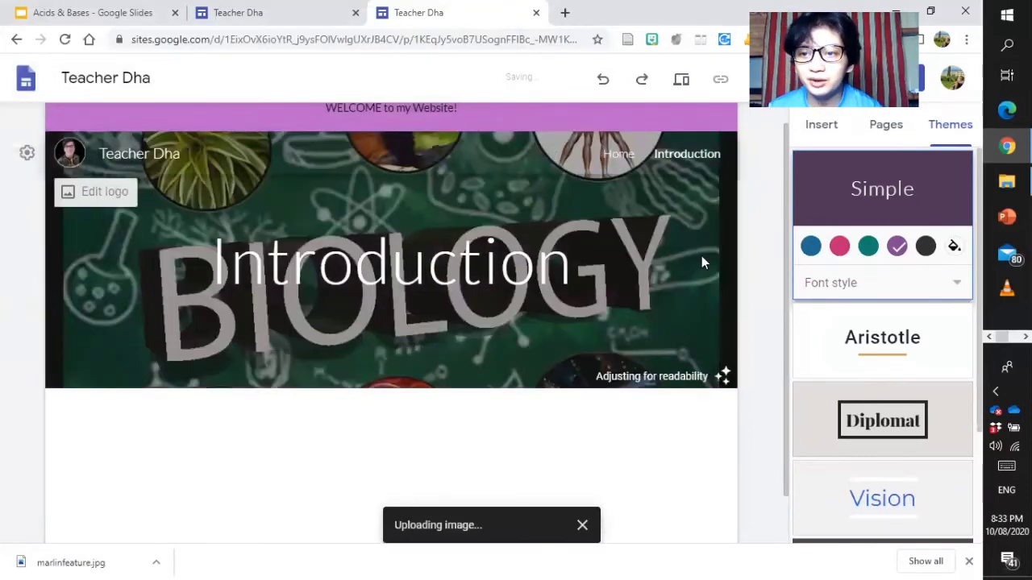
# Turn the header image's readability adjustment off and back on to compare the two looks
pyautogui.click(708, 406)
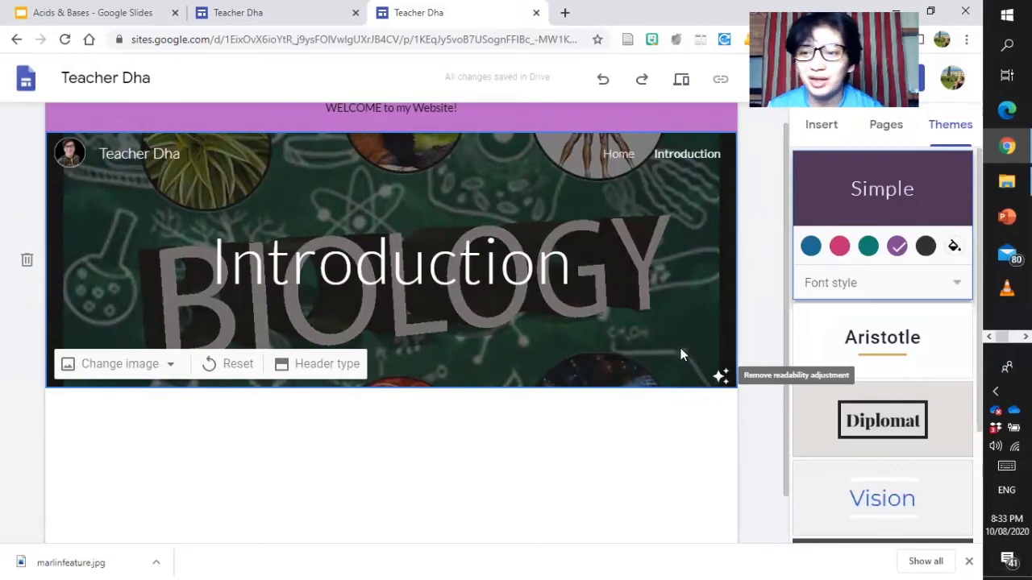
pyautogui.click(720, 379)
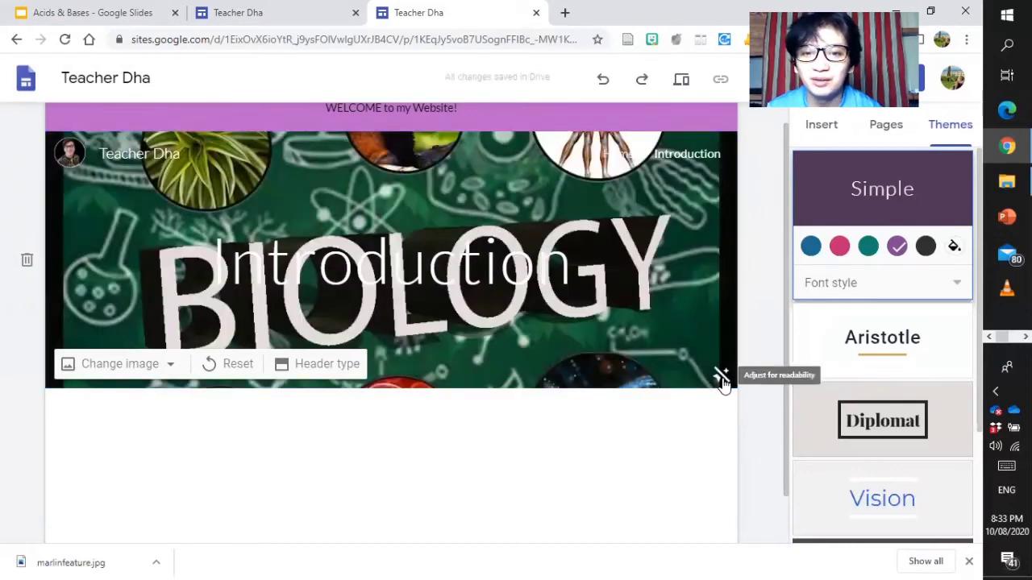
pyautogui.click(720, 378)
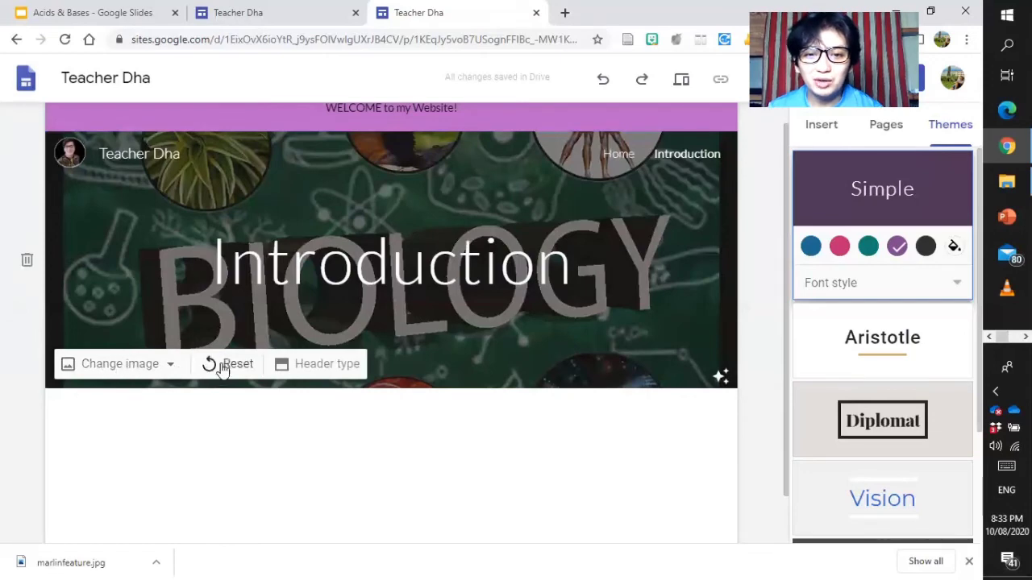
# Set the Introduction page's header type to Cover and look over the enlarged header
pyautogui.click(314, 372)
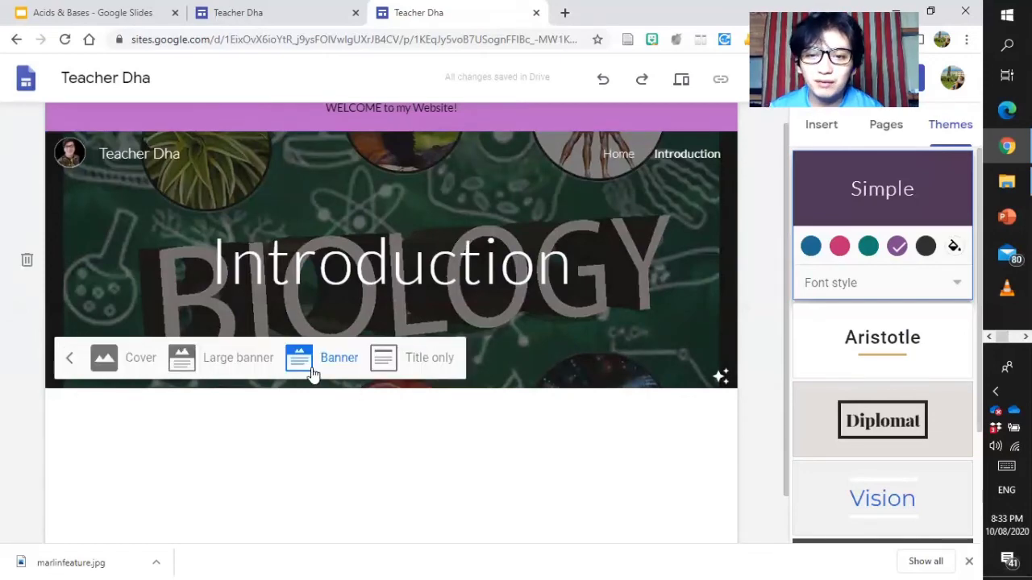
pyautogui.click(97, 362)
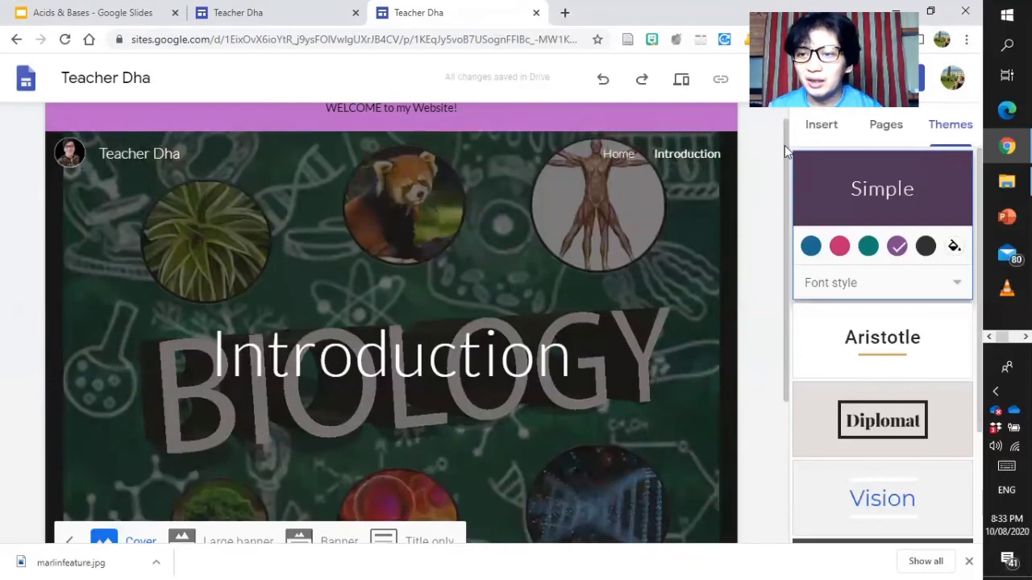
pyautogui.scroll(-3, 789, 323)
pyautogui.scroll(3, 790, 284)
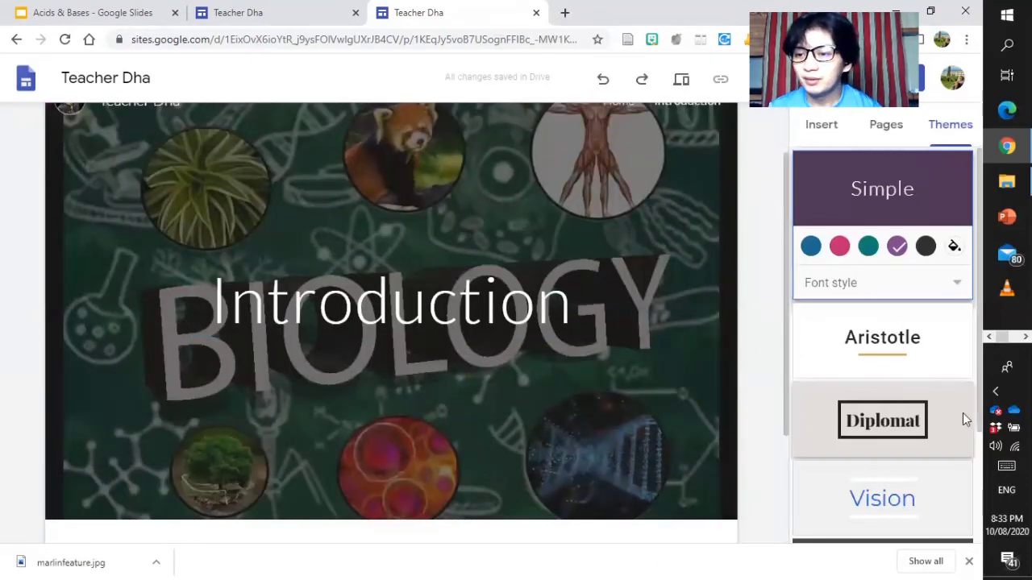
pyautogui.scroll(-2, 979, 208)
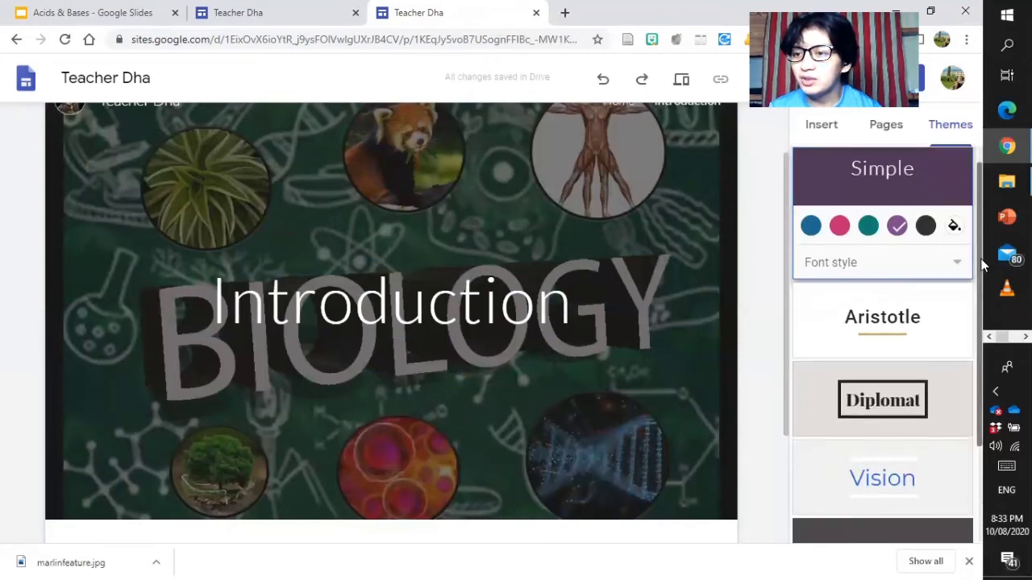
pyautogui.scroll(2, 983, 242)
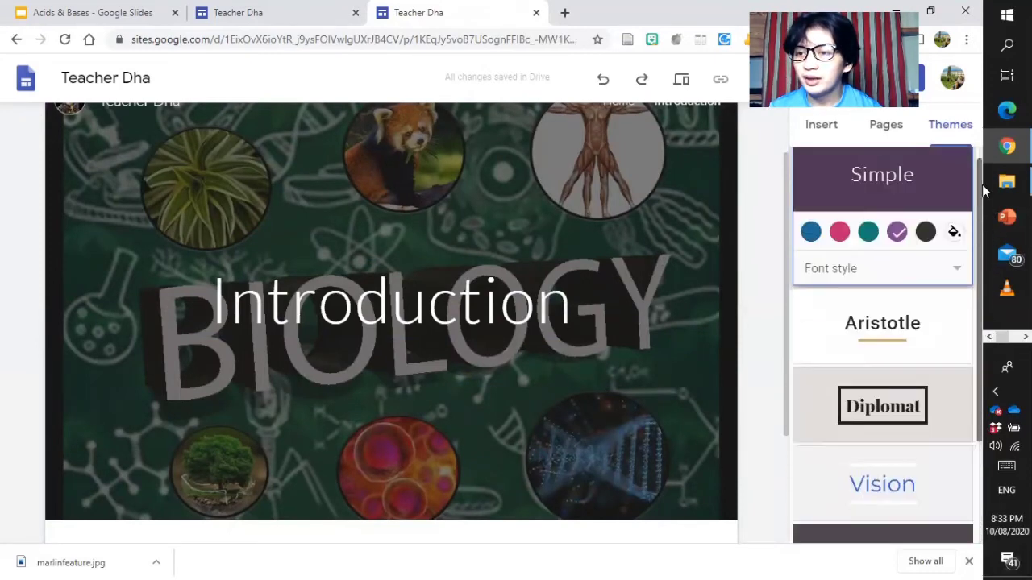
pyautogui.click(885, 127)
pyautogui.click(822, 135)
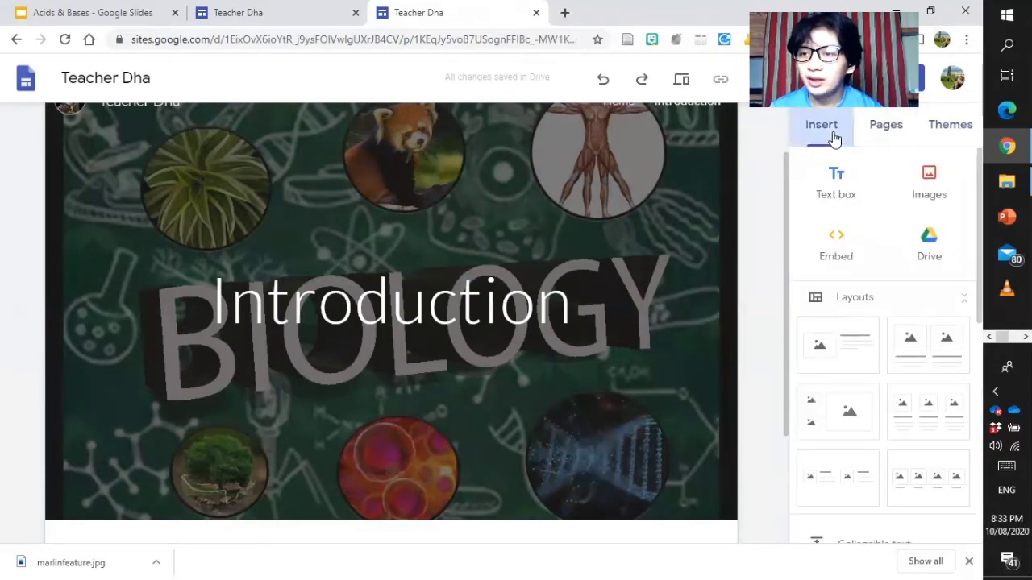
pyautogui.click(880, 131)
pyautogui.moveTo(884, 491)
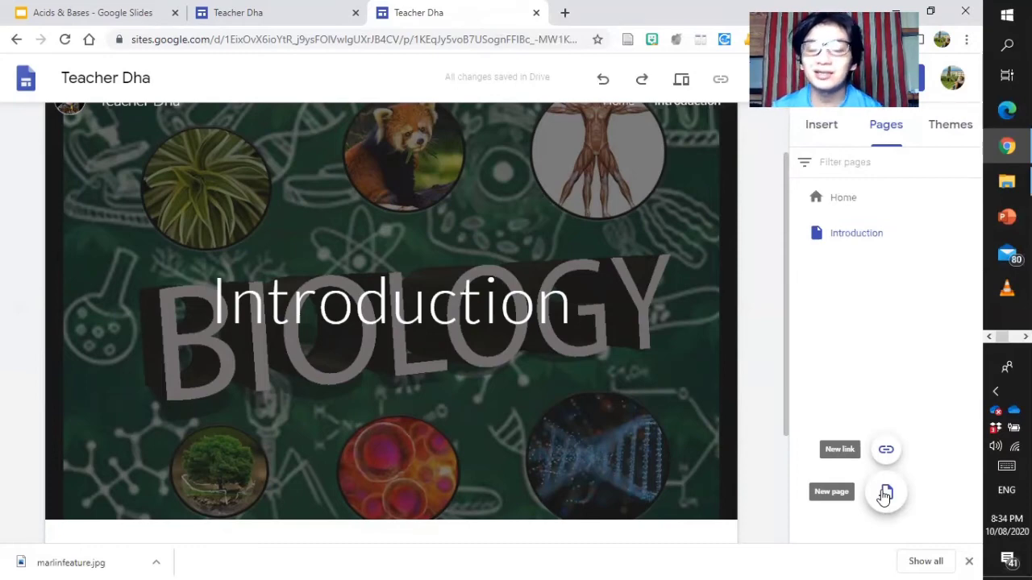
# Insert a collapsible text block below the "Here you can learn and know about facts." section on the Home page
pyautogui.click(838, 204)
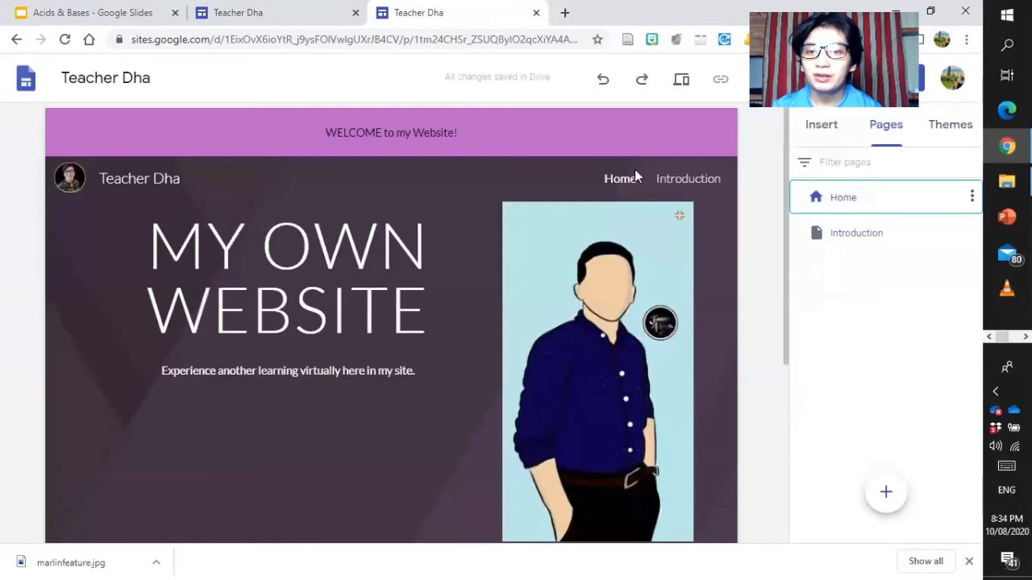
pyautogui.moveTo(784, 136); pyautogui.dragTo(787, 341)
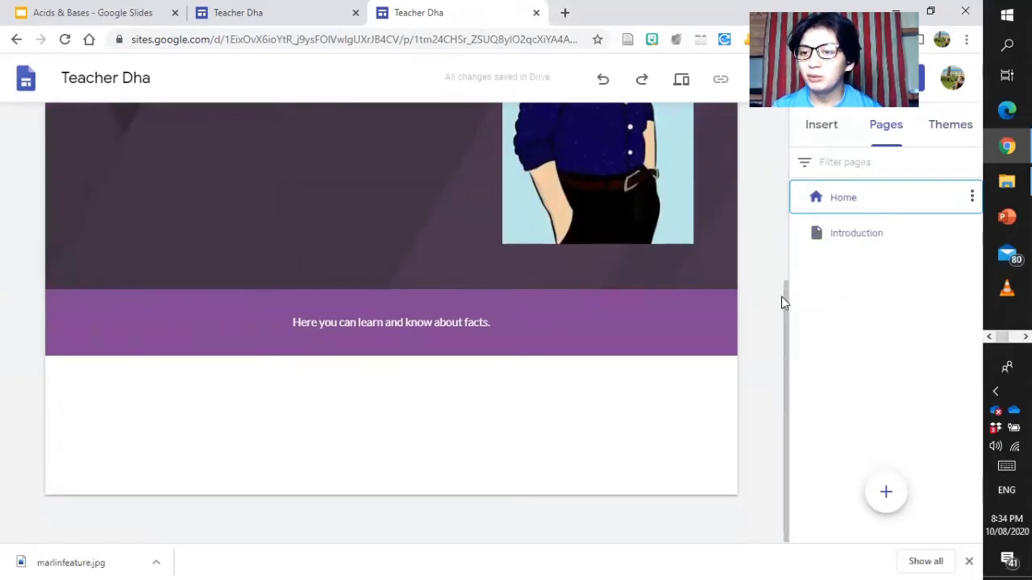
pyautogui.moveTo(782, 295); pyautogui.dragTo(770, 135)
pyautogui.click(820, 126)
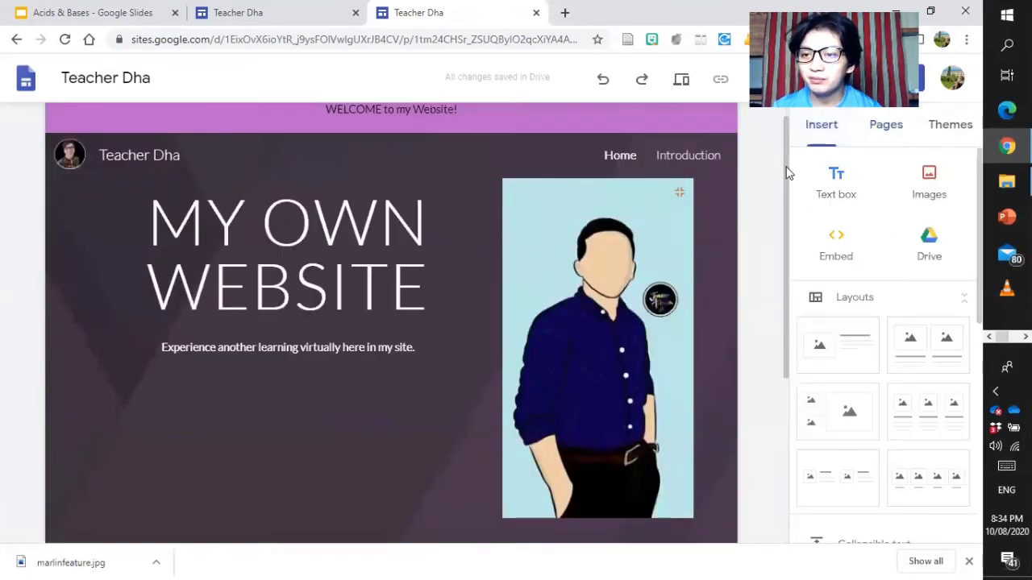
pyautogui.scroll(-1, 793, 225)
pyautogui.scroll(-3, 793, 242)
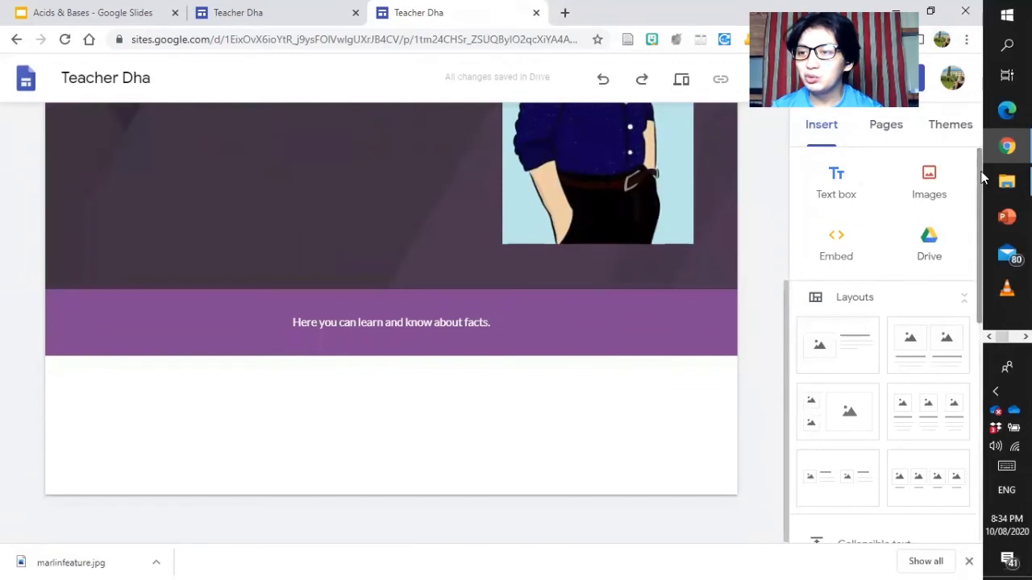
pyautogui.moveTo(979, 174); pyautogui.dragTo(991, 322)
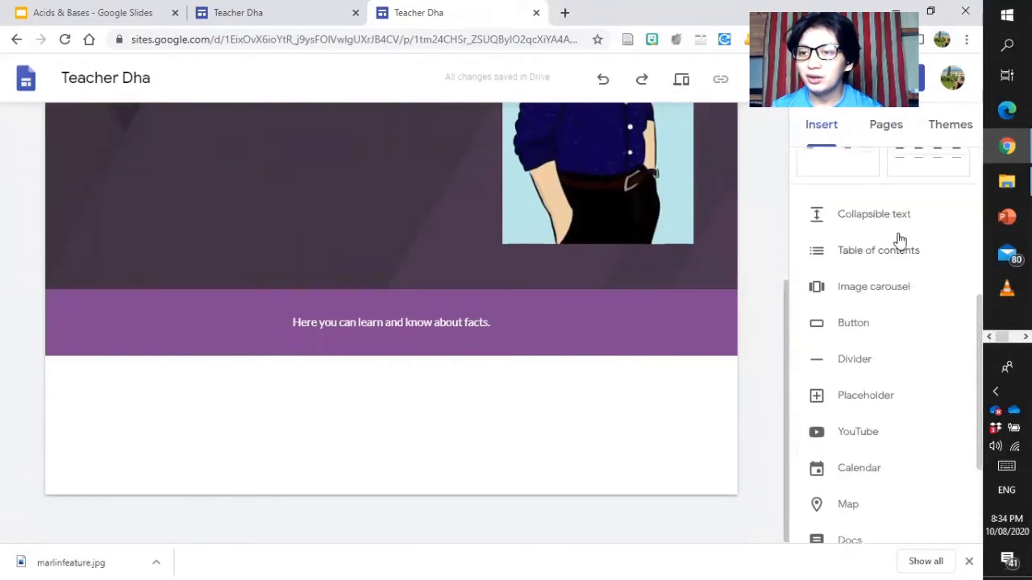
pyautogui.click(872, 229)
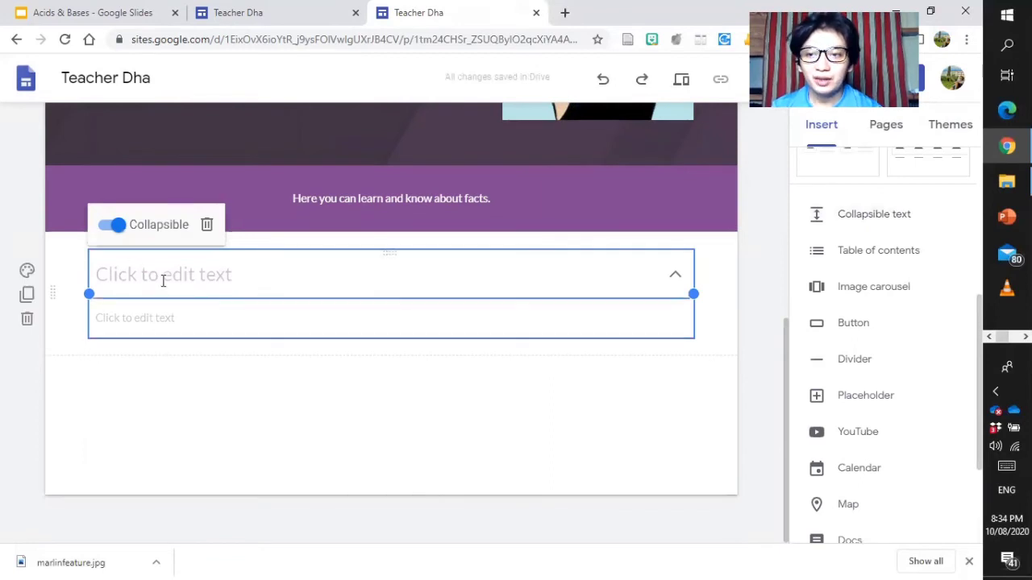
# Enter "Watch the video here" as the heading of the collapsible text block
pyautogui.click(163, 280)
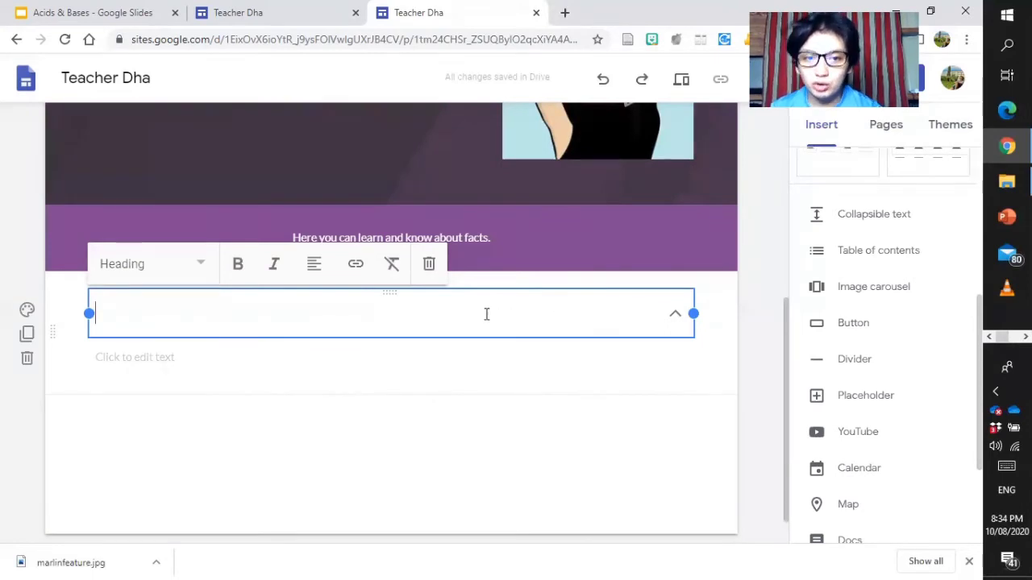
pyautogui.write('Wat')
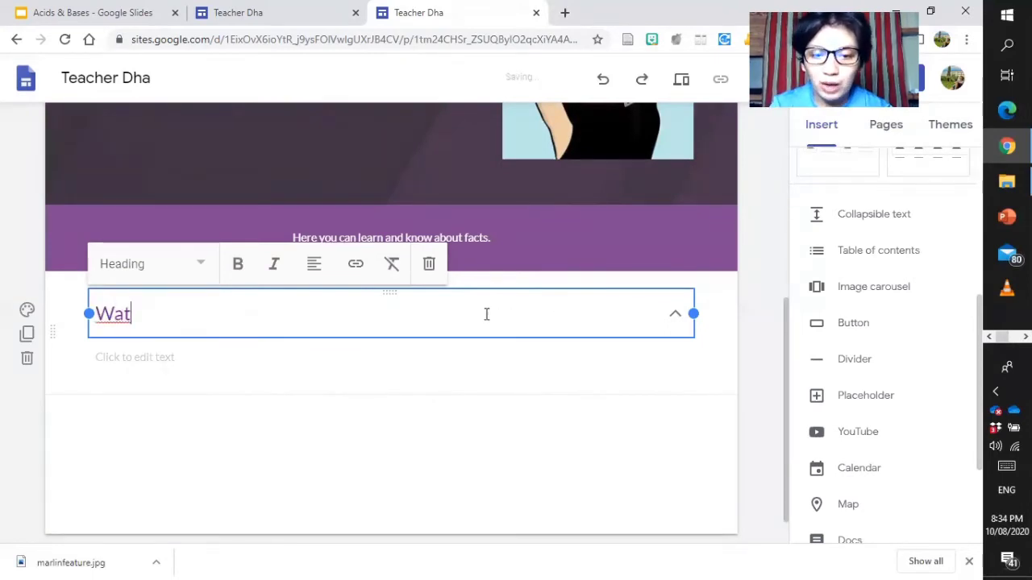
pyautogui.write('ych')
pyautogui.press('BackSpace')
pyautogui.press('BackSpace')
pyautogui.press('BackSpace')
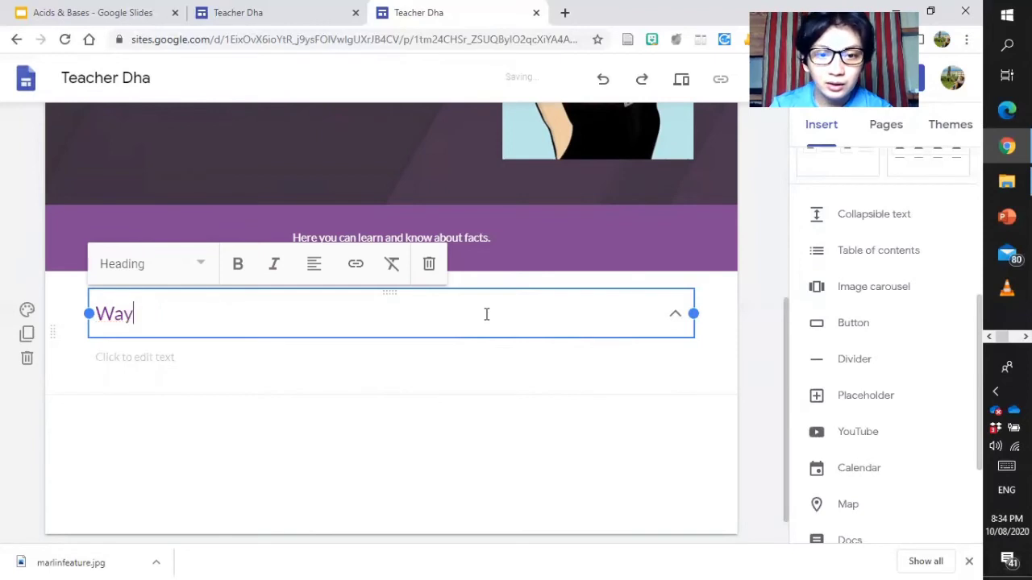
pyautogui.write('tch th')
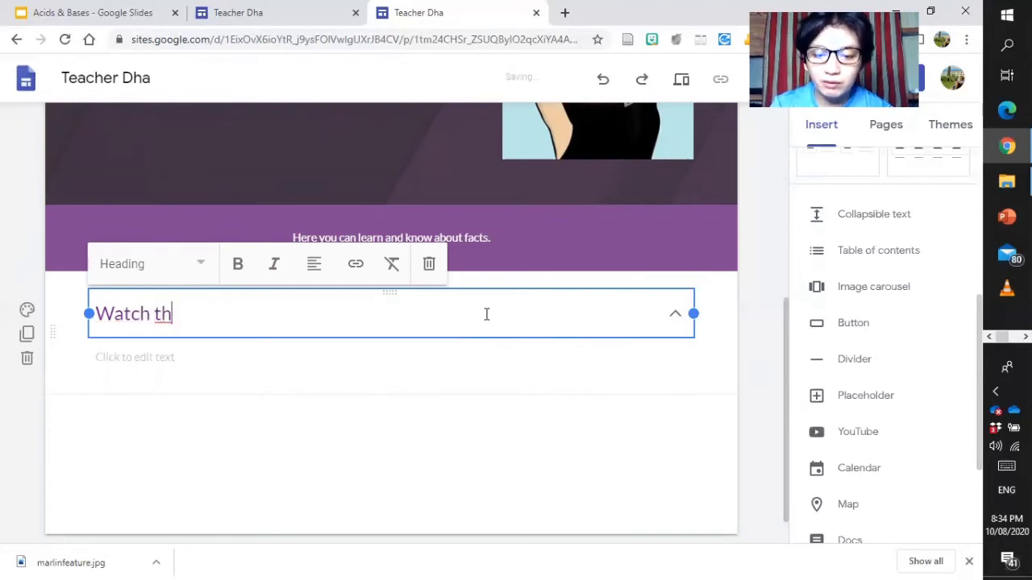
pyautogui.write('e vide')
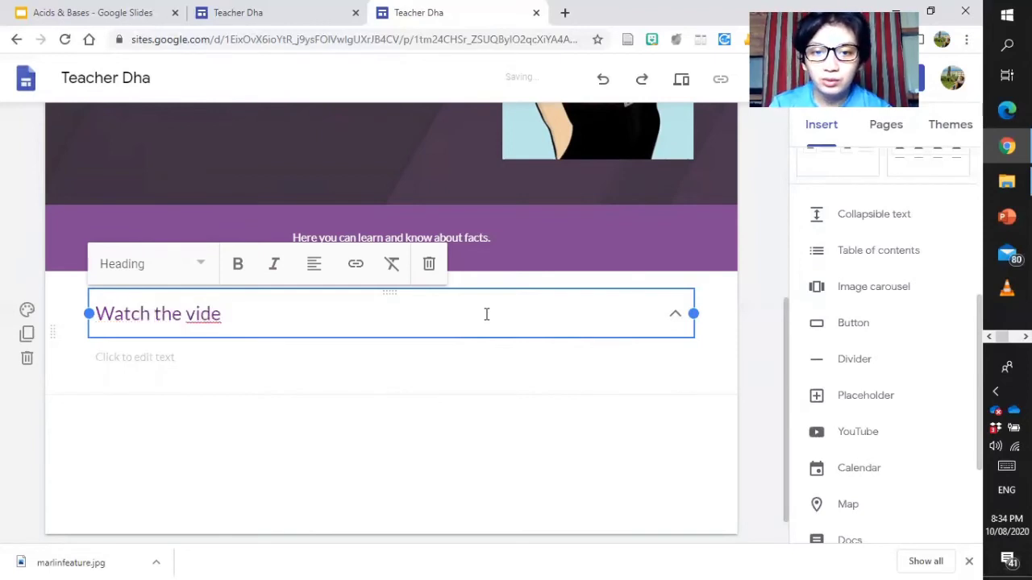
pyautogui.write('o here')
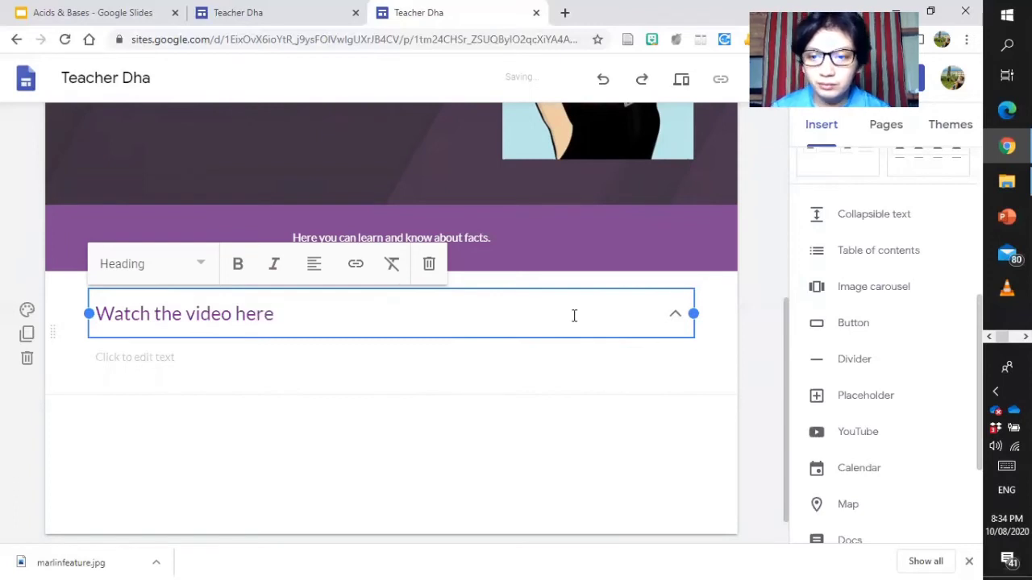
# Format the "Watch the video here" heading as centered, bold text in the Title style
pyautogui.click(313, 264)
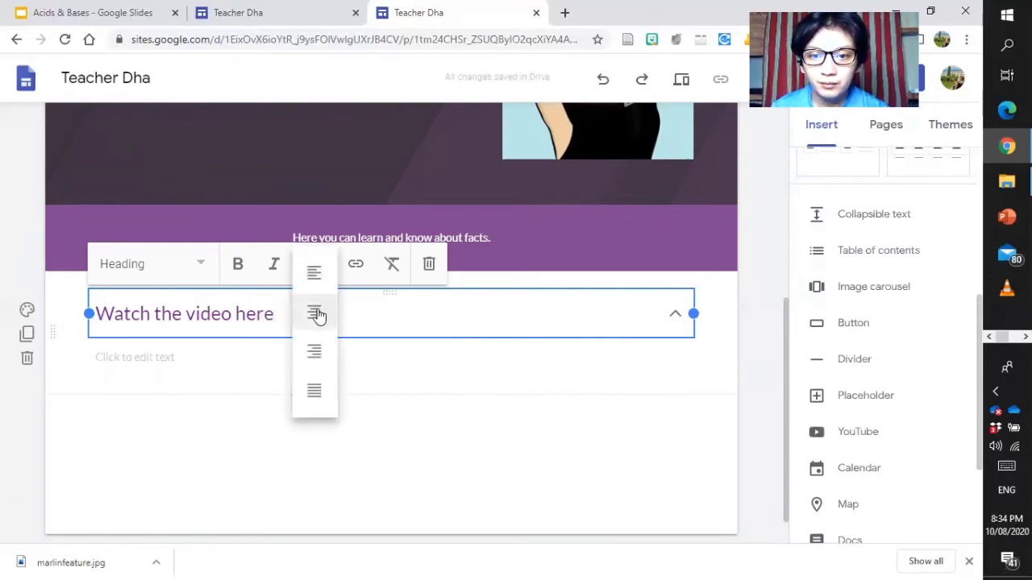
pyautogui.click(314, 312)
pyautogui.click(195, 256)
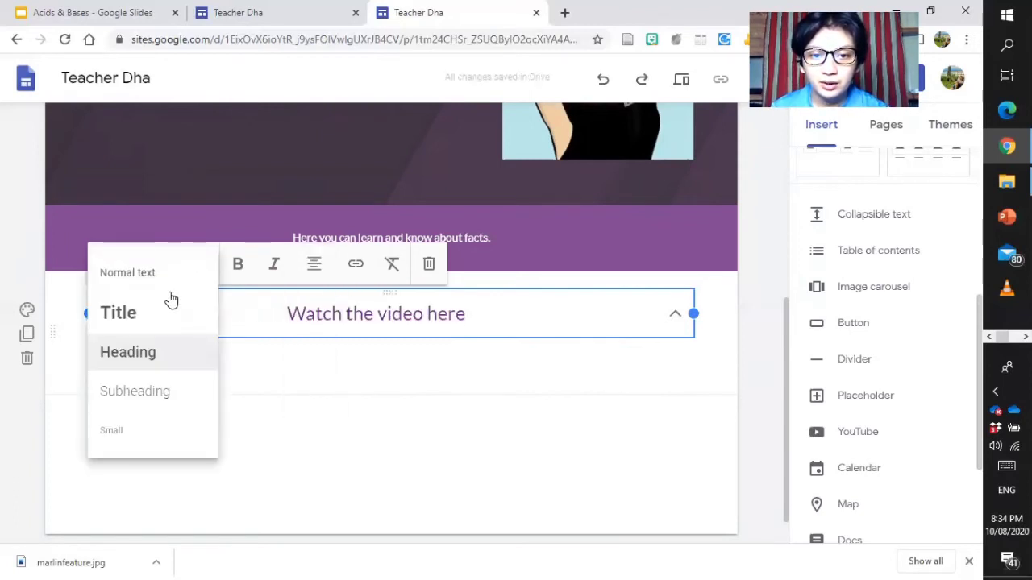
pyautogui.click(131, 346)
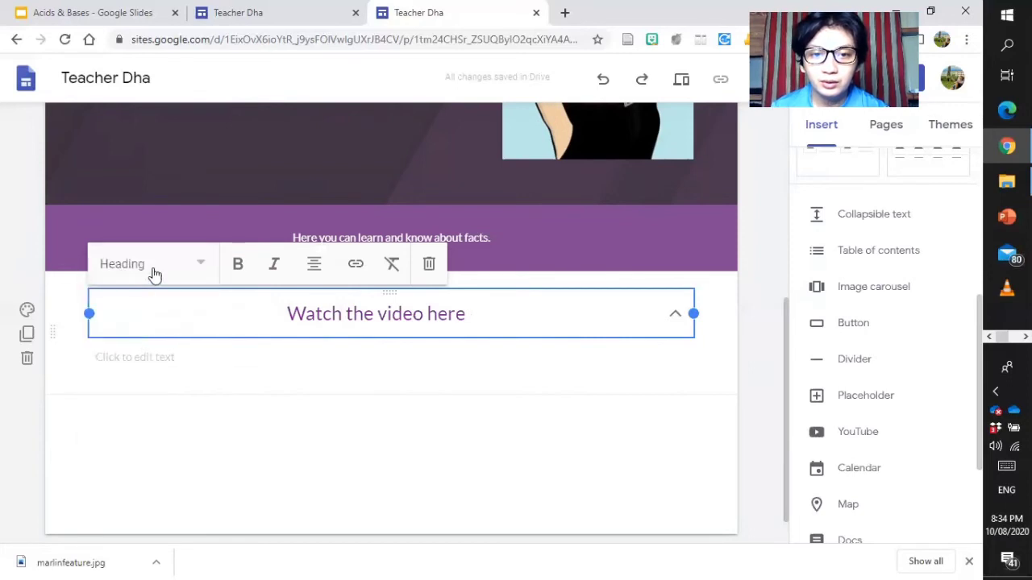
pyautogui.click(155, 271)
pyautogui.click(143, 324)
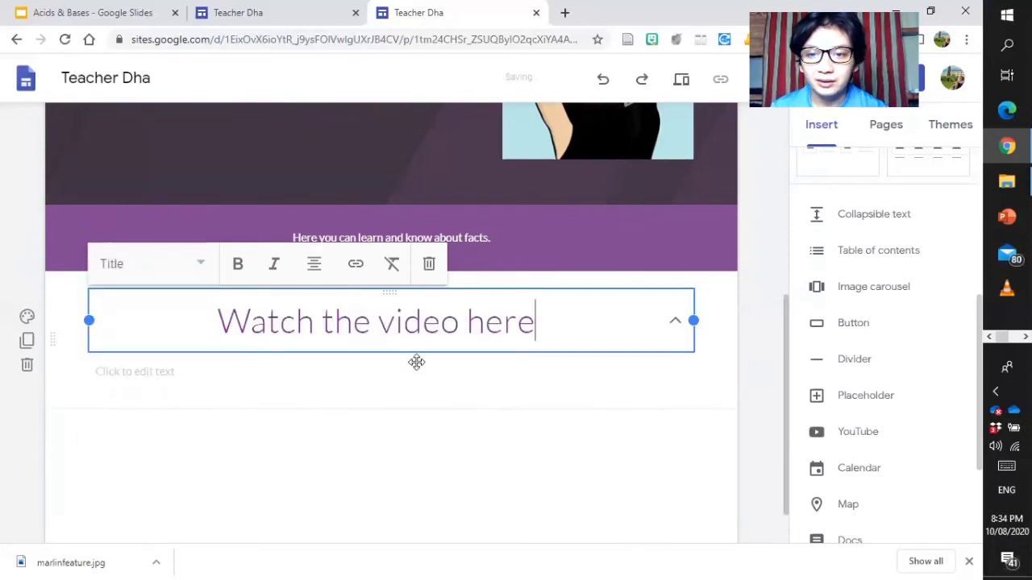
pyautogui.tripleClick(467, 323)
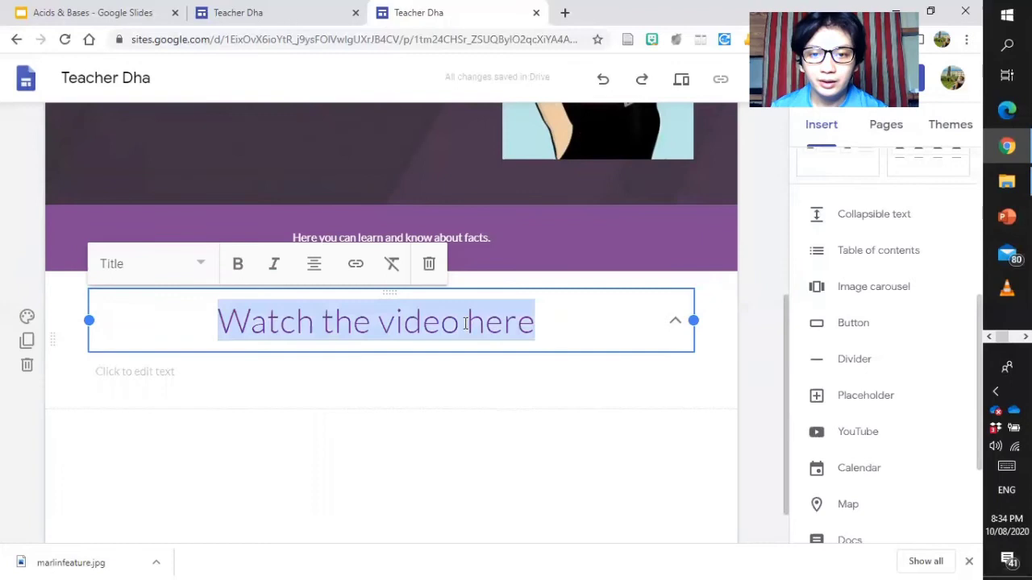
pyautogui.click(238, 265)
# Enter "Watch carefully and answer the ff questions" as the body text of the collapsible block
pyautogui.click(529, 376)
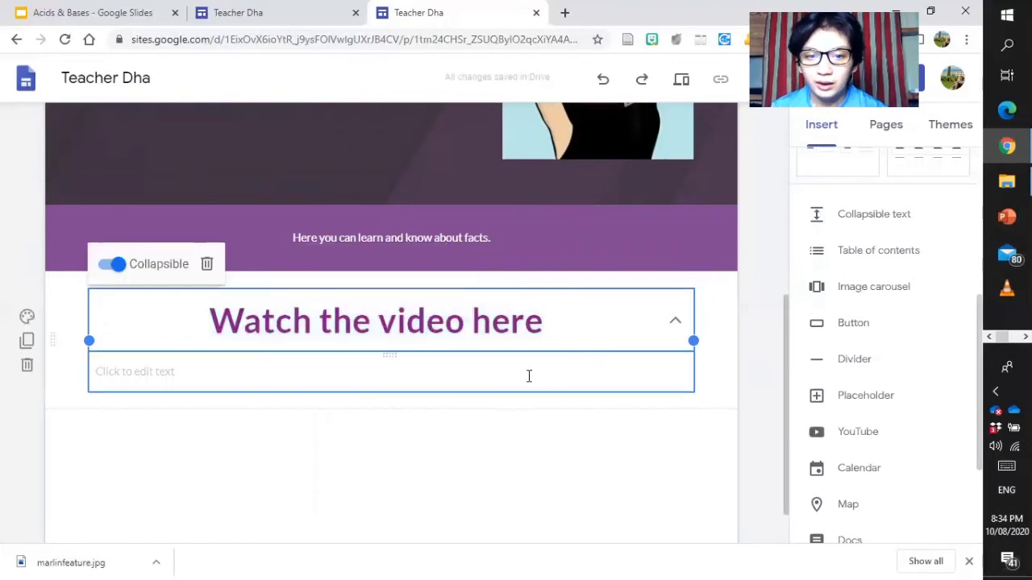
pyautogui.click(526, 374)
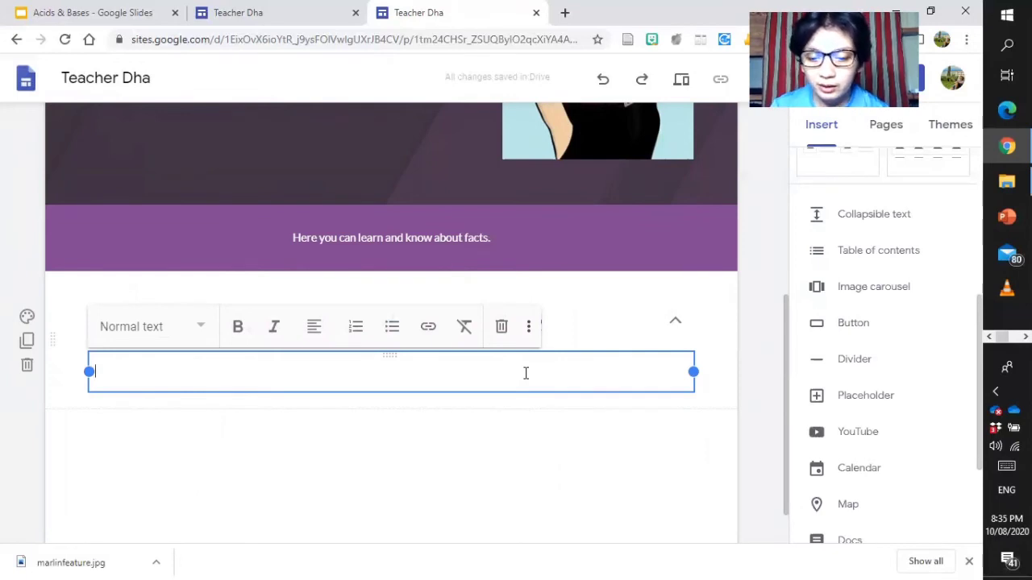
pyautogui.write('Watch caref')
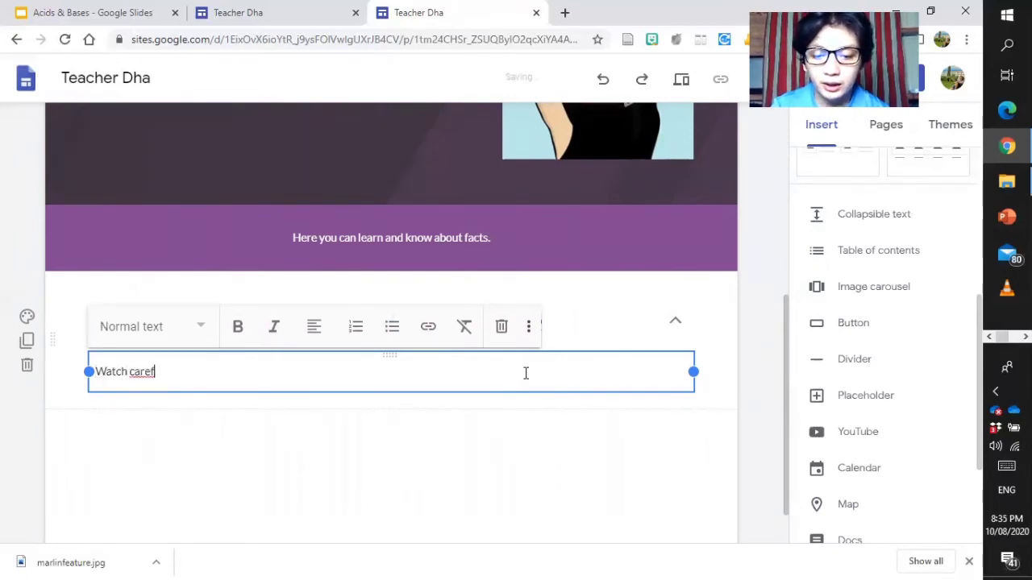
pyautogui.write('ully and an')
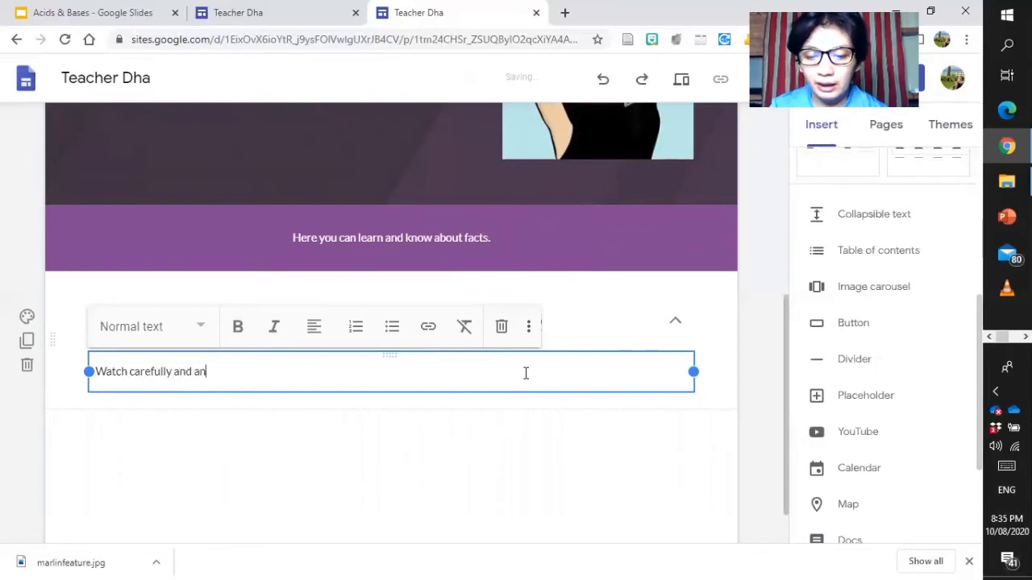
pyautogui.press('BackSpace')
pyautogui.press('BackSpace')
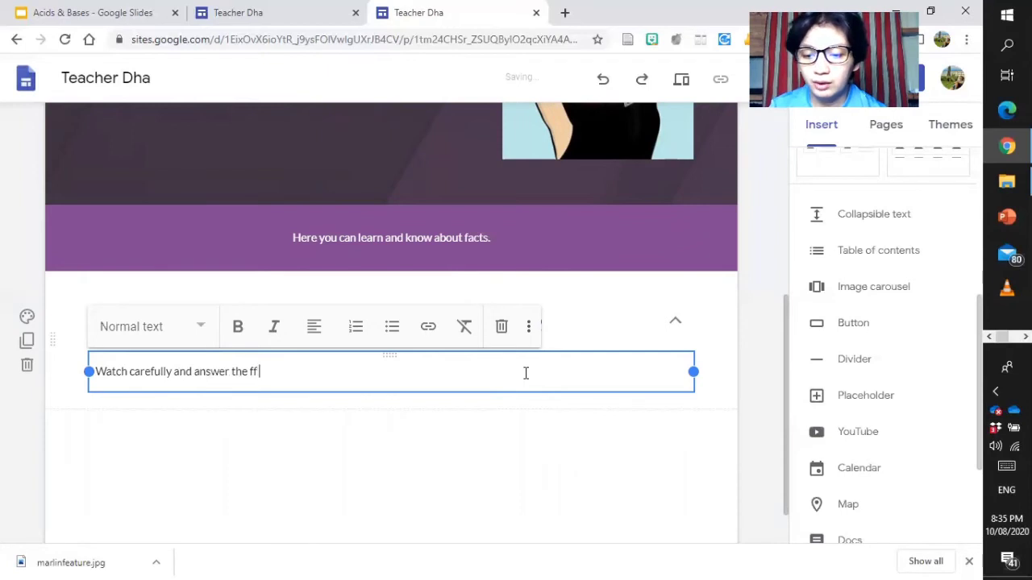
pyautogui.write('ions')
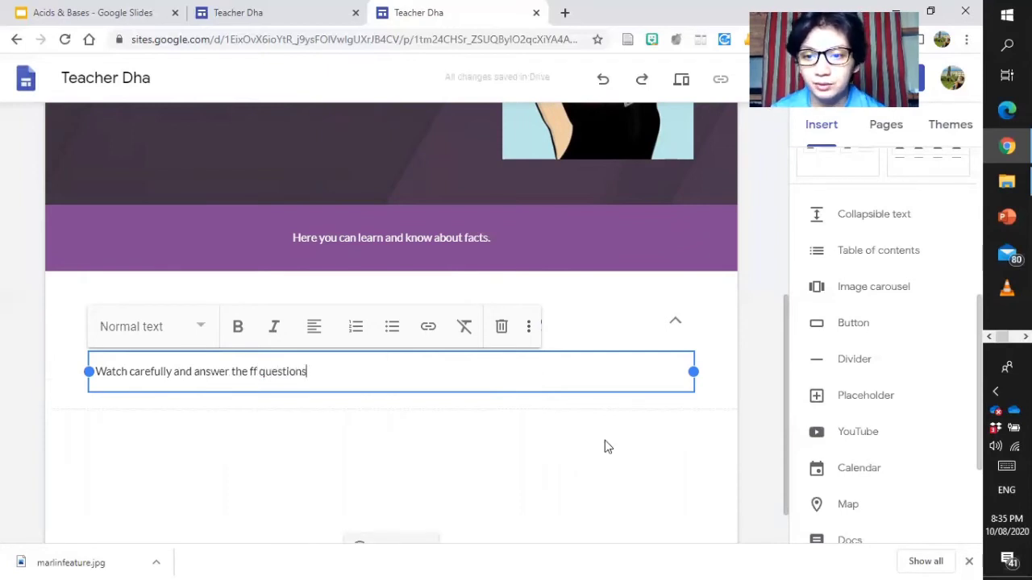
# Expand and collapse the "Watch the video here" block to check how its body text is shown and hidden
pyautogui.hotkey('ctrl', 'z')
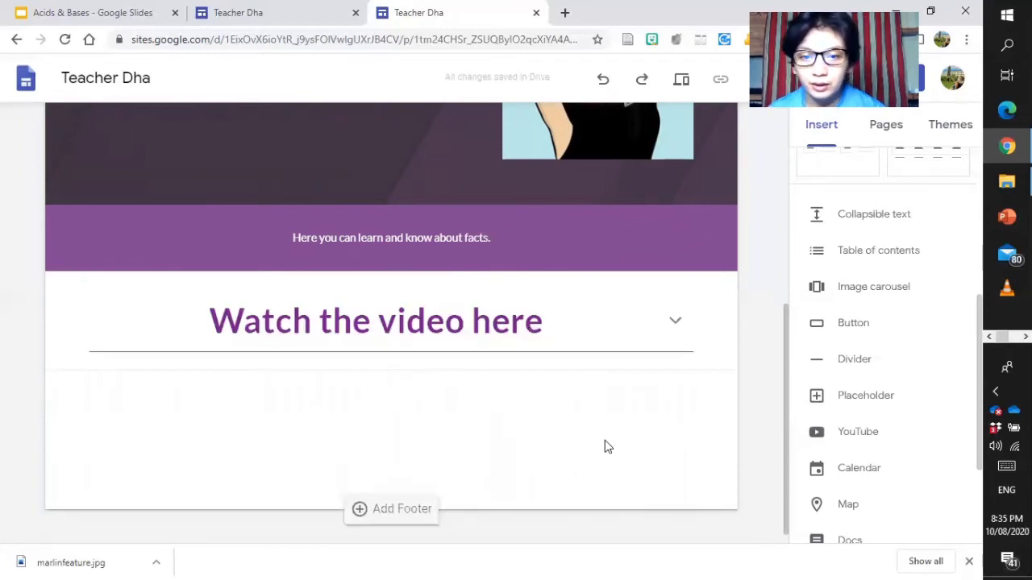
pyautogui.click(676, 323)
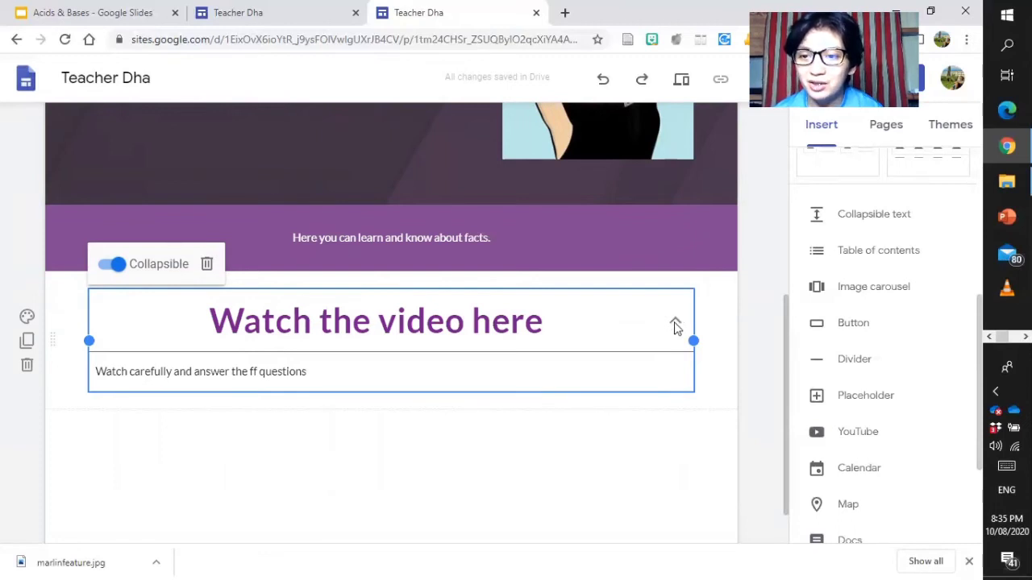
pyautogui.click(758, 421)
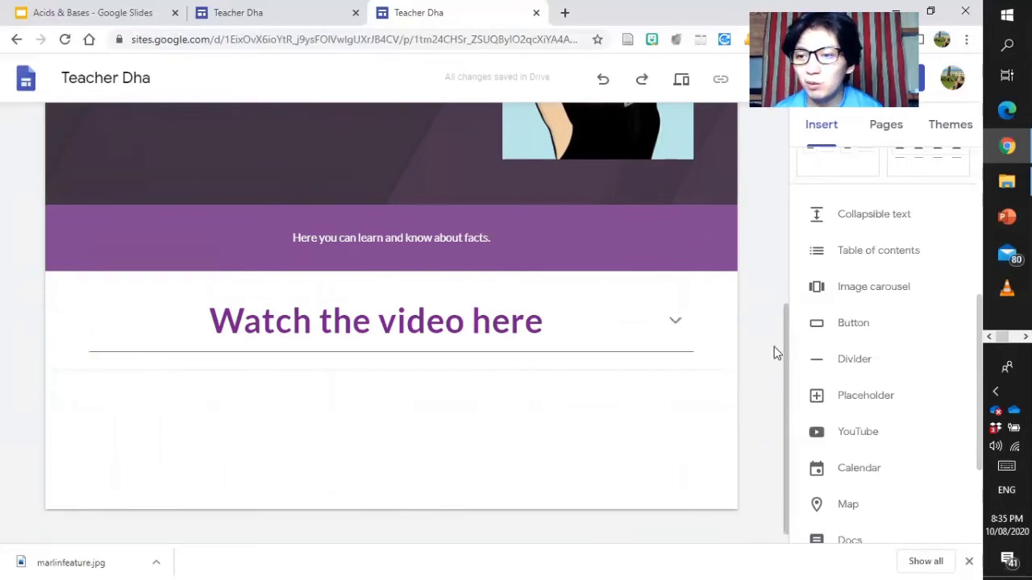
# Search YouTube for the site's name and insert the video "for STUDENTS! How to use Google meet and Google Classroom" below the collapsible block
pyautogui.moveTo(785, 316); pyautogui.dragTo(786, 368)
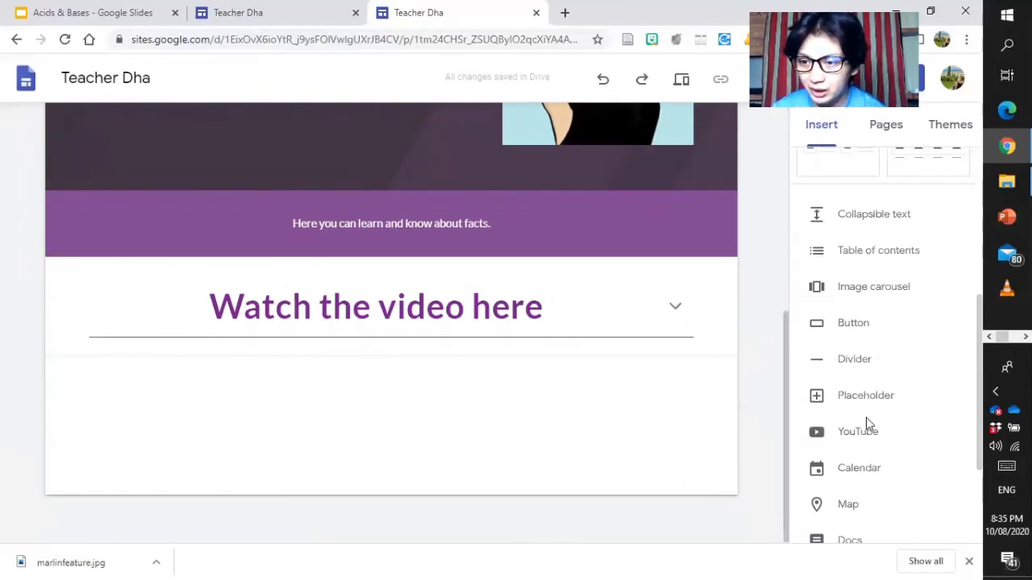
pyautogui.click(871, 441)
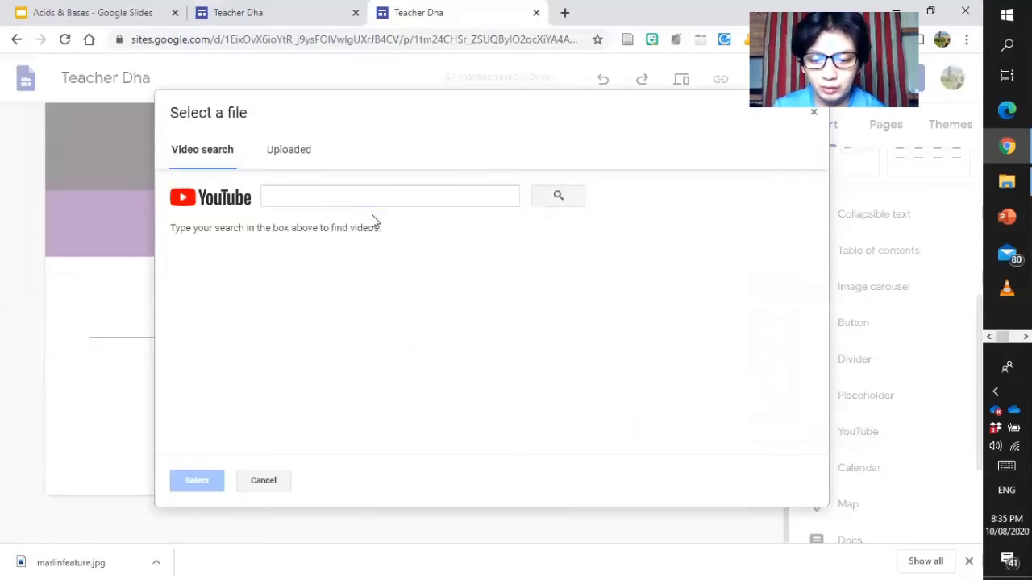
pyautogui.click(330, 191)
pyautogui.write('teacher dha')
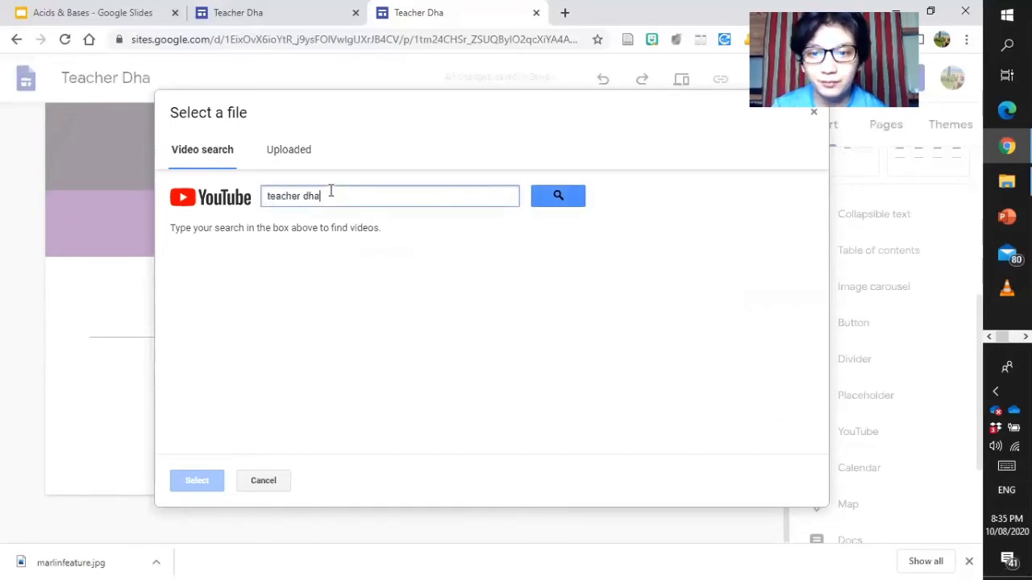
pyautogui.press('Return')
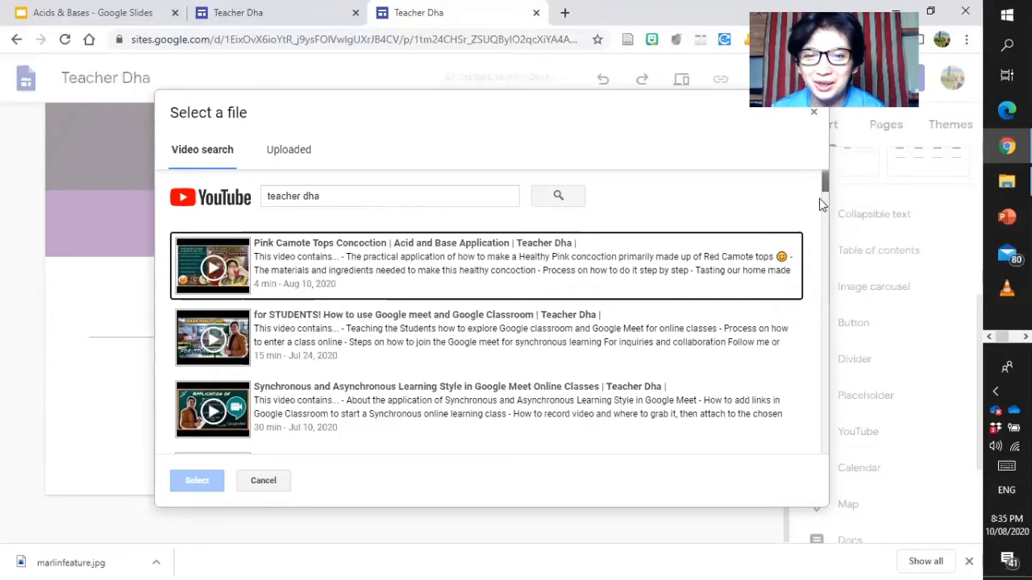
pyautogui.moveTo(822, 198)
pyautogui.mouseDown()
pyautogui.moveTo(822, 235)
pyautogui.moveTo(822, 184)
pyautogui.moveTo(812, 201)
pyautogui.moveTo(814, 188)
pyautogui.mouseUp()
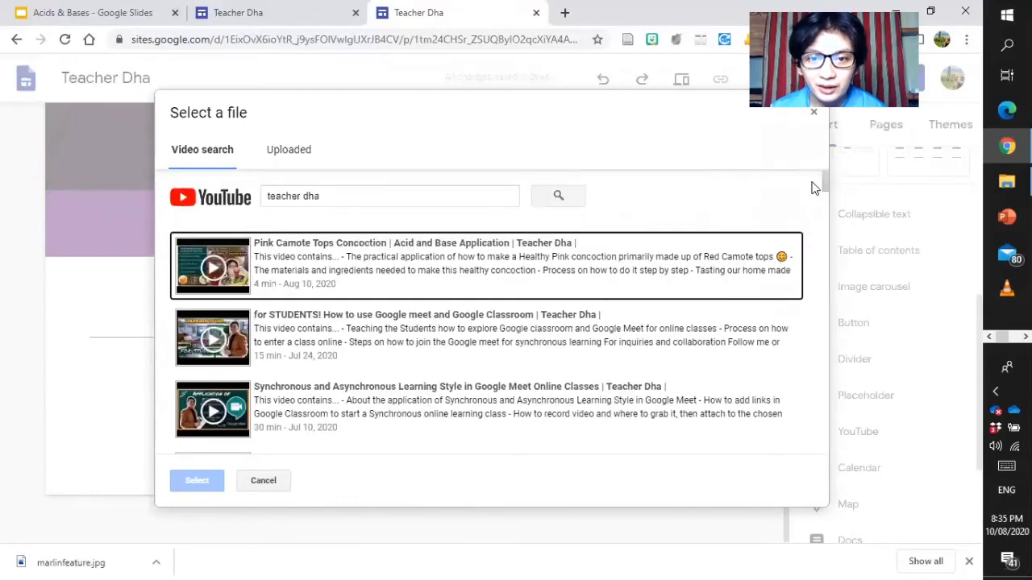
pyautogui.click(304, 339)
pyautogui.click(196, 481)
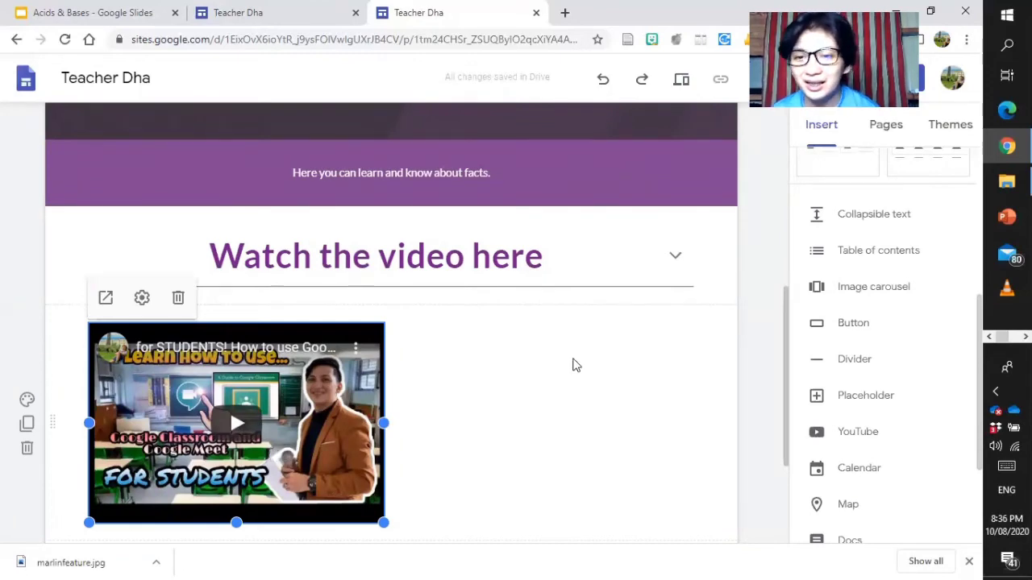
pyautogui.click(474, 338)
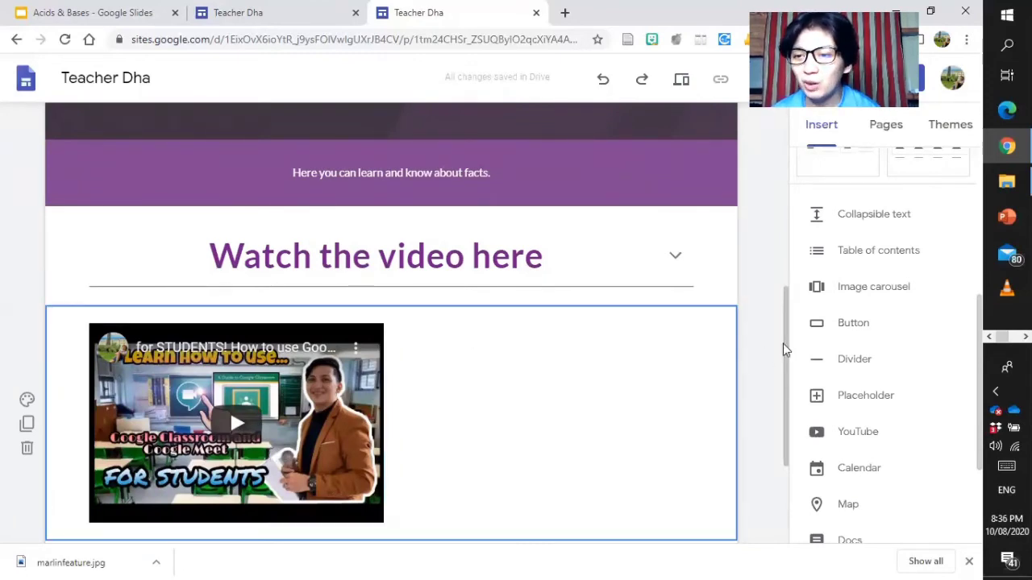
# Insert the account owner's personal calendar below the YouTube video
pyautogui.moveTo(786, 326); pyautogui.dragTo(789, 382)
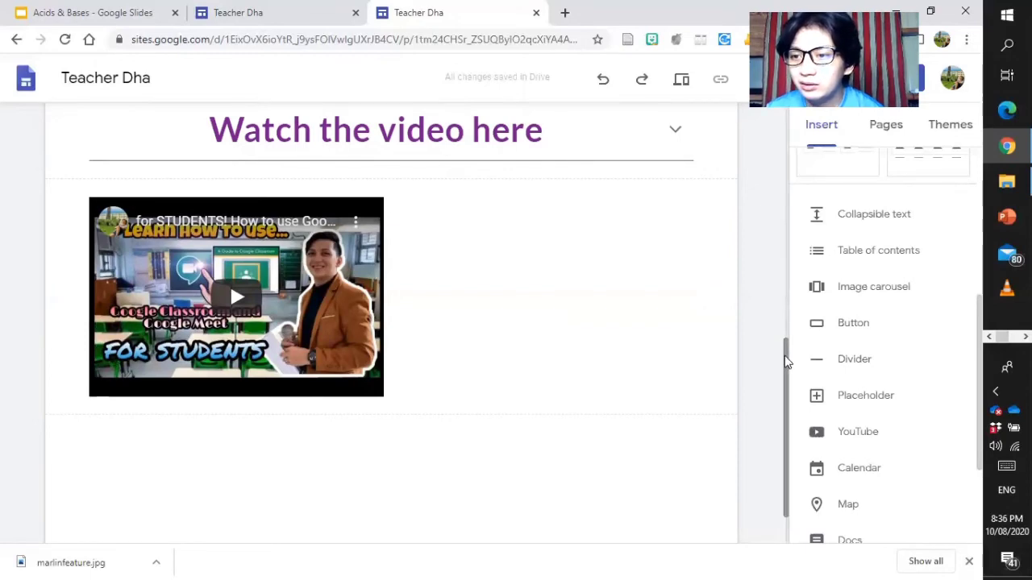
pyautogui.moveTo(786, 363); pyautogui.dragTo(782, 330)
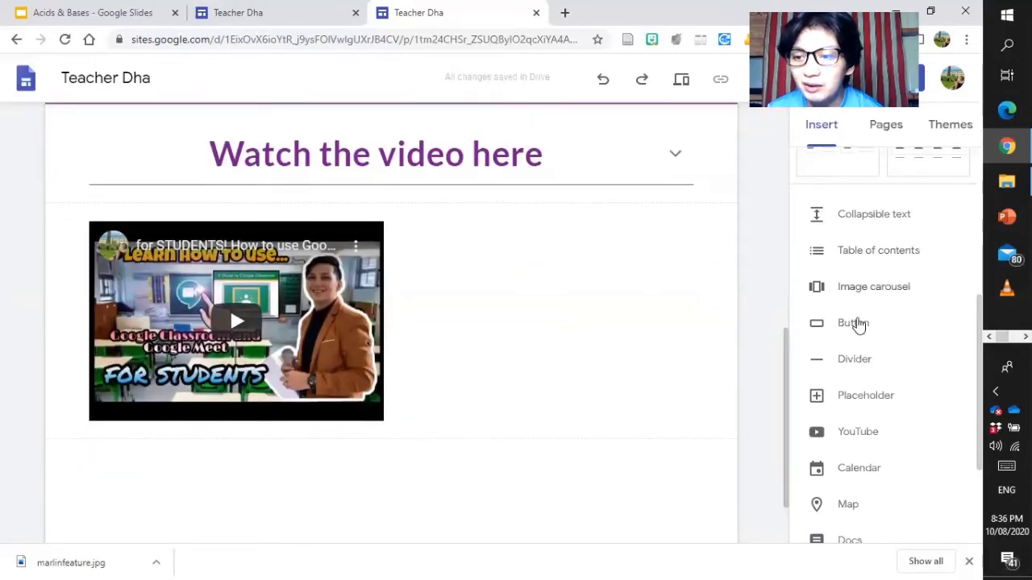
pyautogui.click(860, 469)
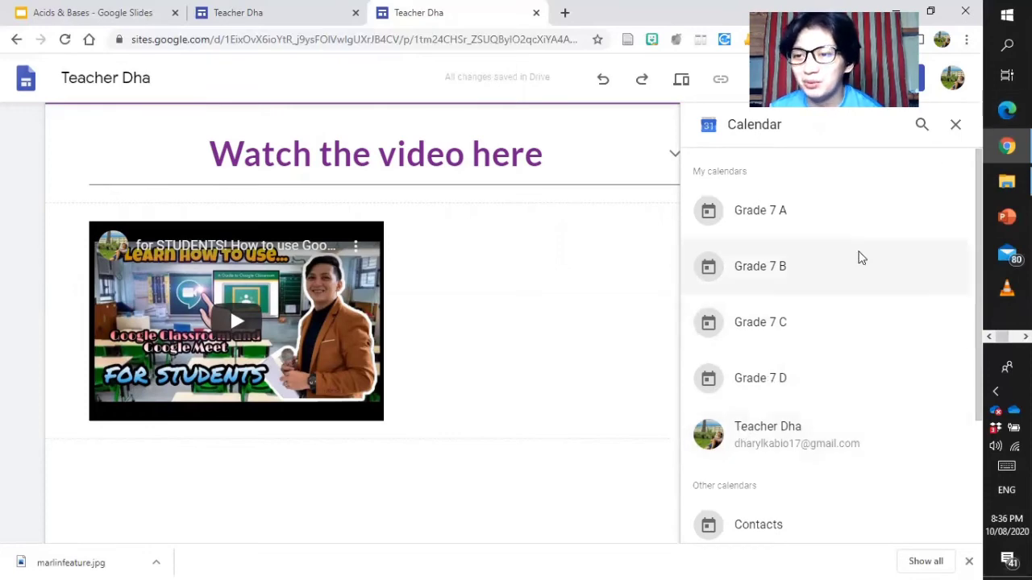
pyautogui.click(741, 435)
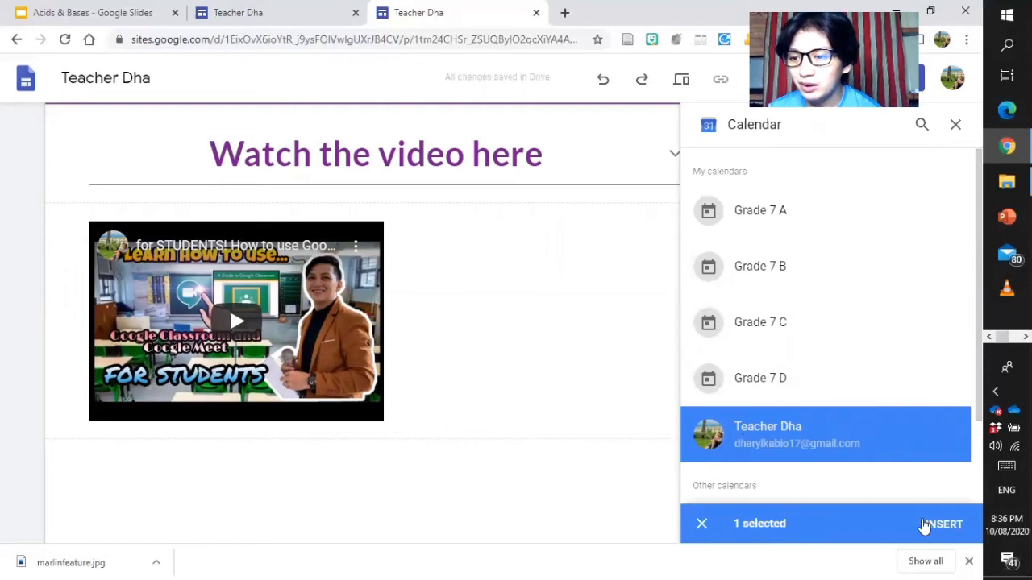
pyautogui.click(939, 524)
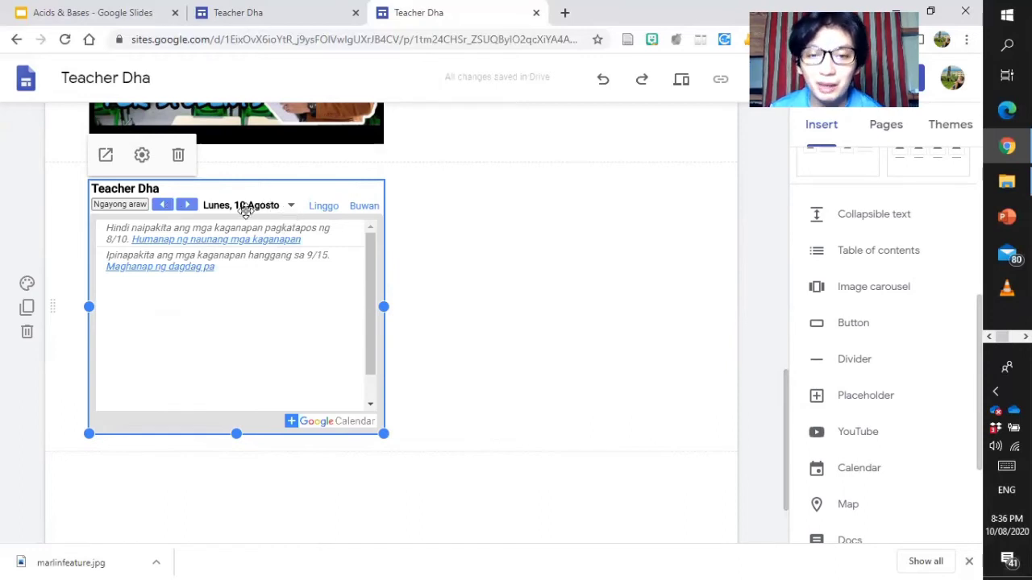
# Try the week (Linggo) and month (Buwan) views of the embedded calendar
pyautogui.click(318, 205)
pyautogui.click(375, 207)
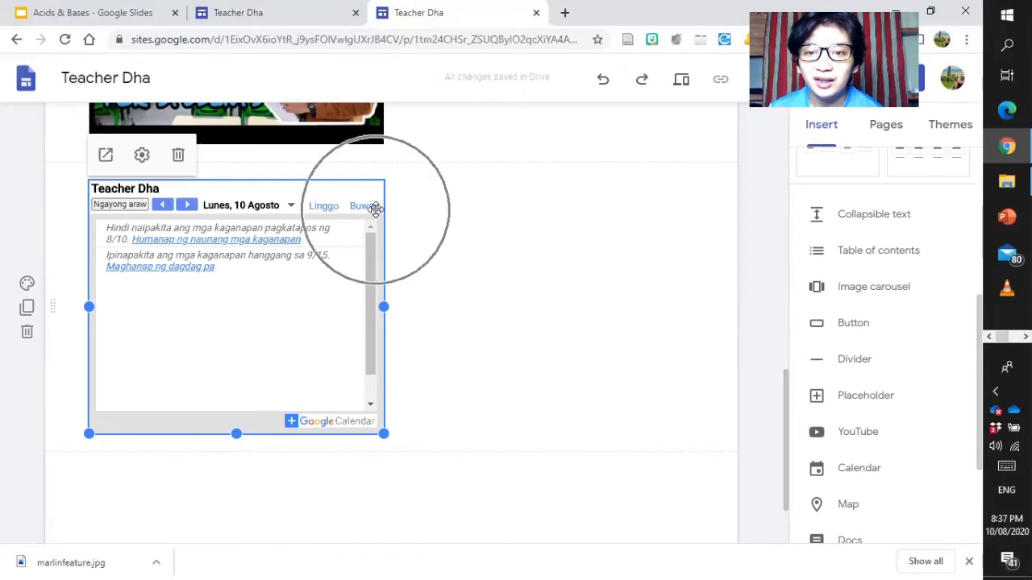
pyautogui.click(376, 209)
pyautogui.click(374, 212)
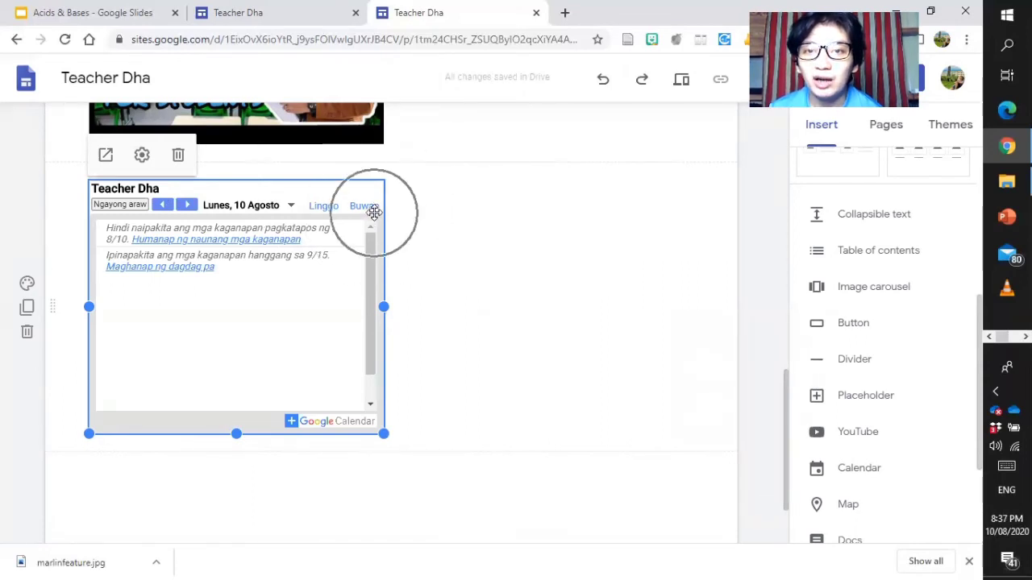
pyautogui.click(492, 371)
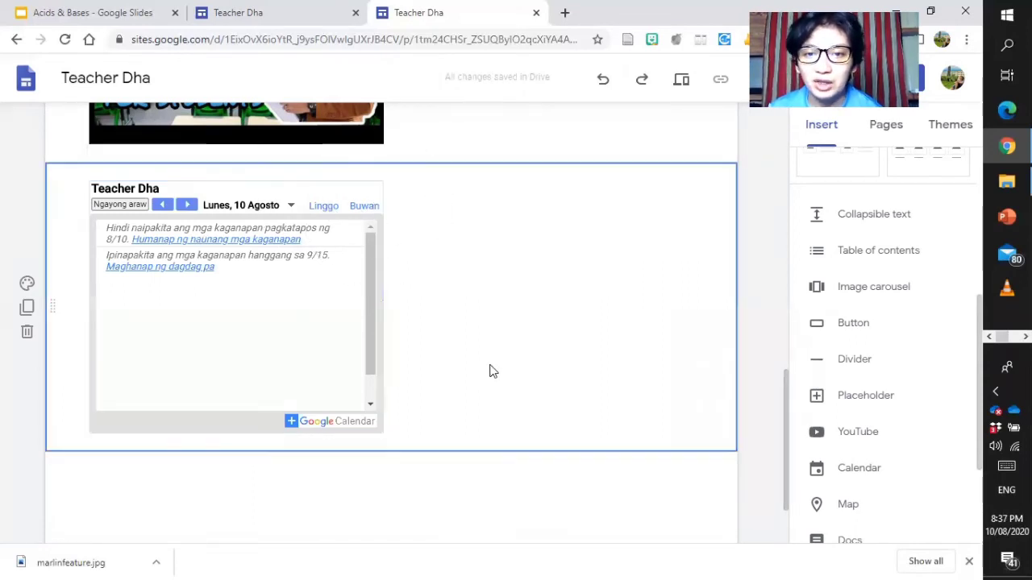
# Insert a placeholder below the calendar and look through the content types it can hold
pyautogui.click(790, 397)
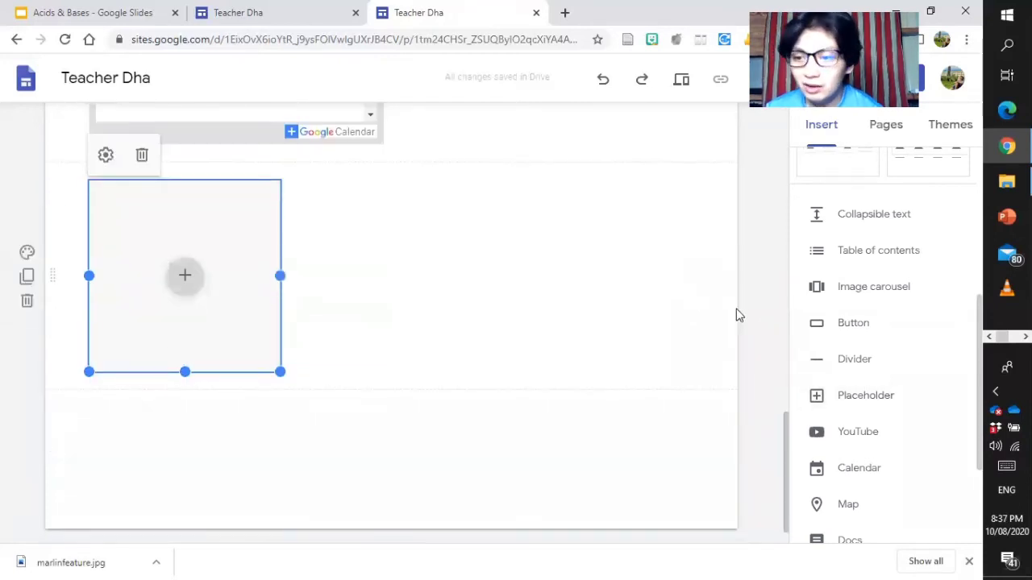
pyautogui.click(185, 282)
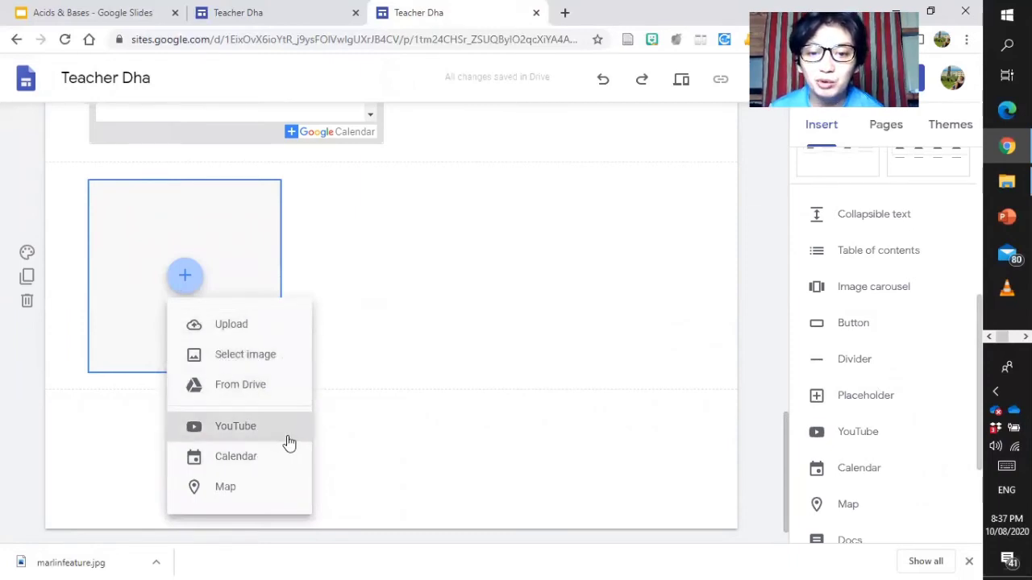
pyautogui.click(580, 310)
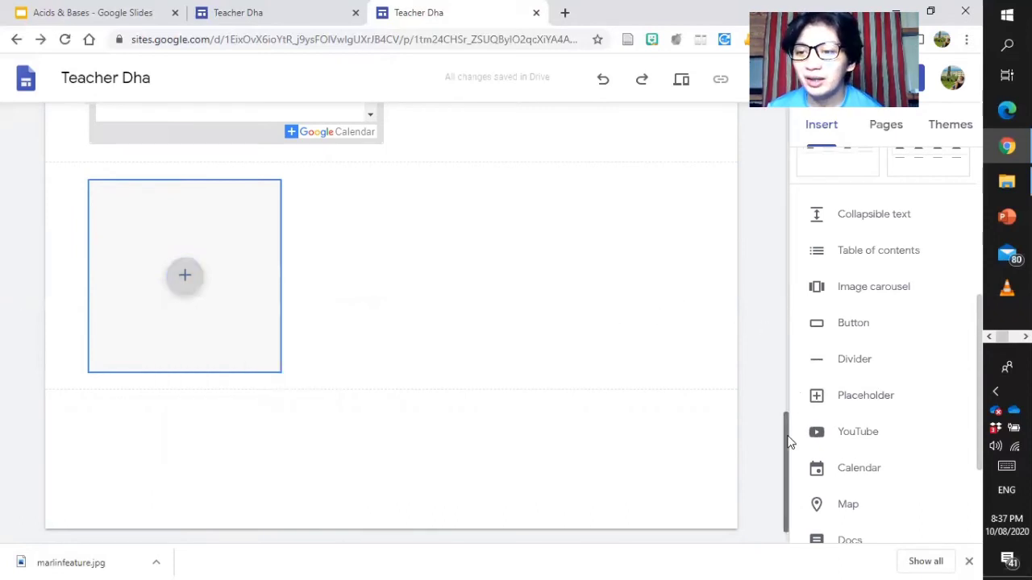
# Upload the image "dance 4" from the Zepeto avatar folder on the Desktop and insert it into the page
pyautogui.scroll(3, 783, 346)
pyautogui.scroll(5, 783, 340)
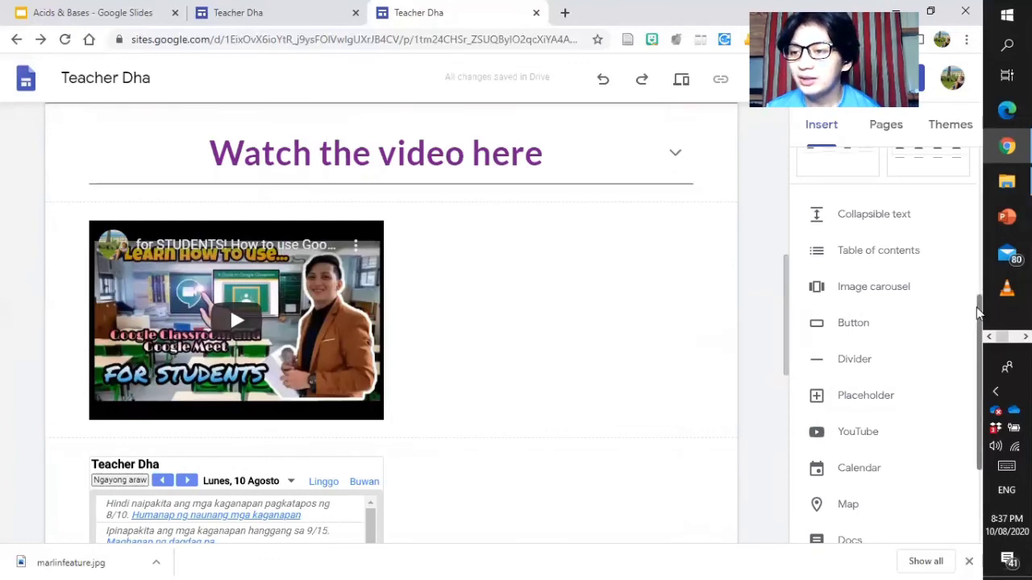
pyautogui.scroll(3, 973, 219)
pyautogui.scroll(3, 973, 219)
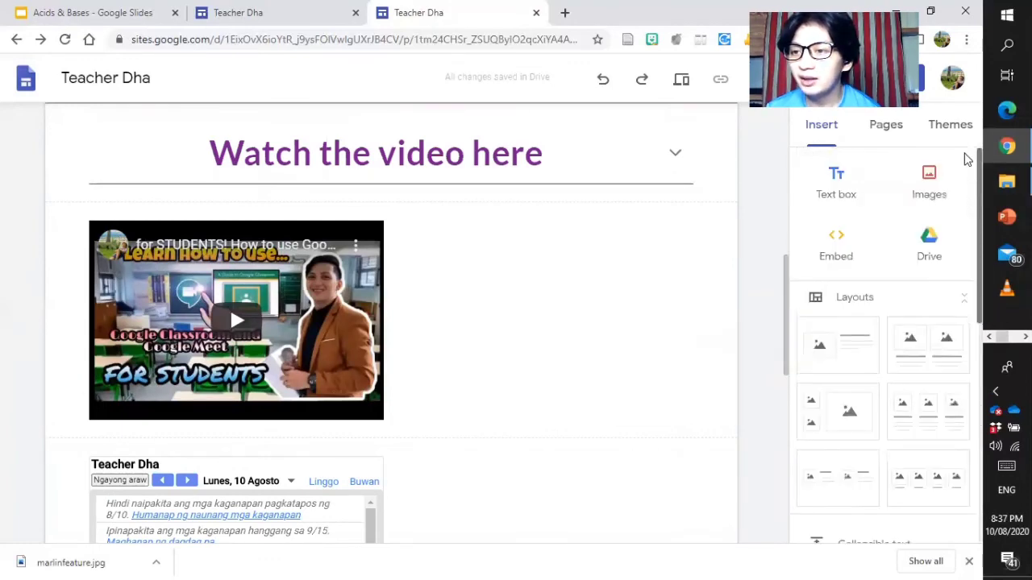
pyautogui.click(933, 183)
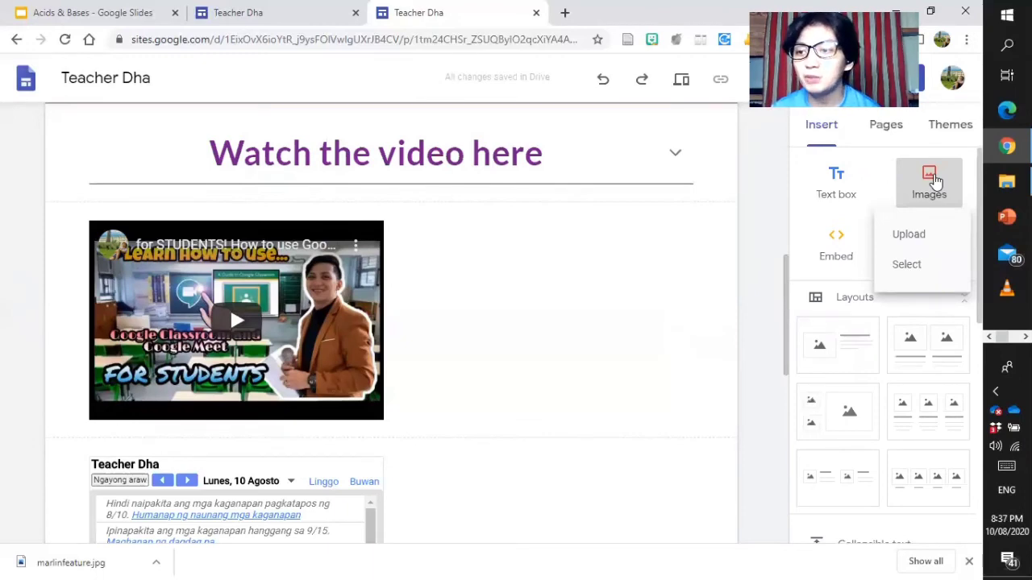
pyautogui.click(909, 234)
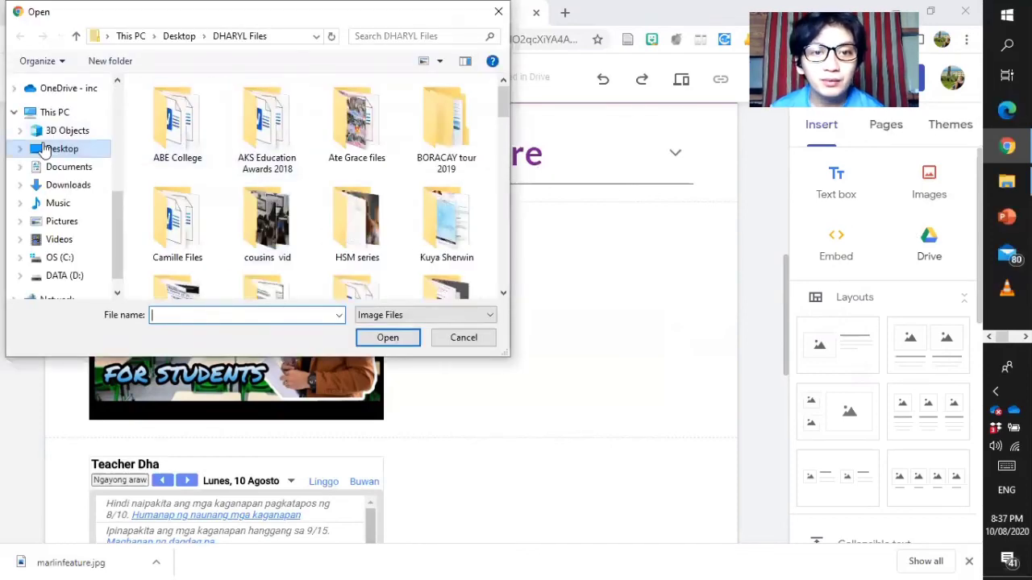
pyautogui.click(45, 149)
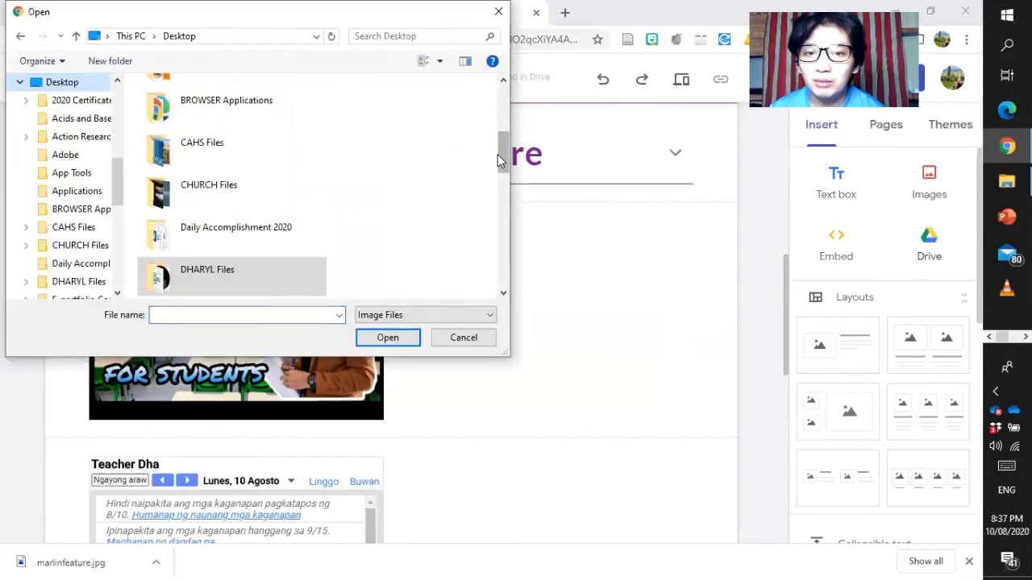
pyautogui.moveTo(501, 165); pyautogui.dragTo(512, 262)
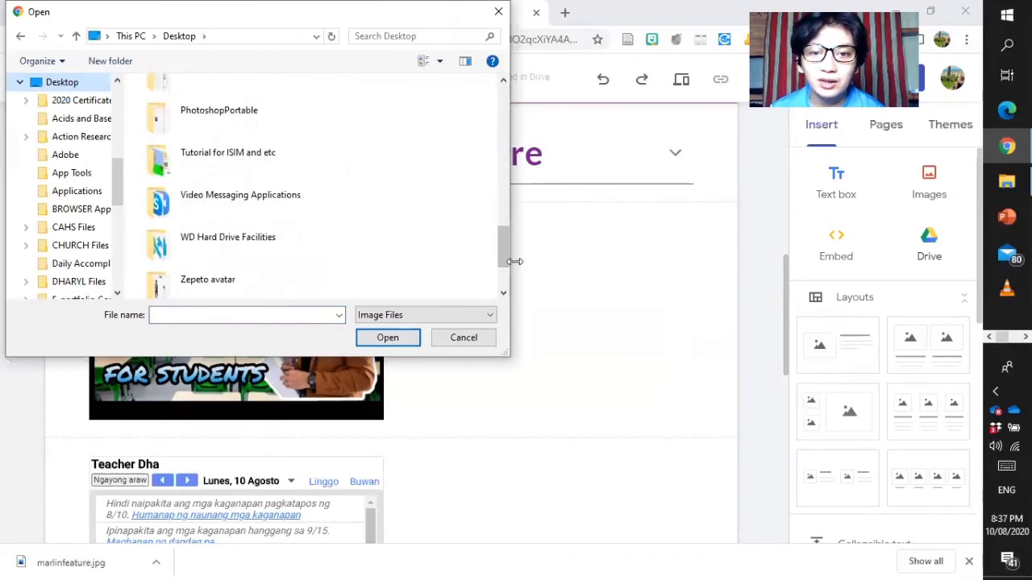
pyautogui.doubleClick(243, 283)
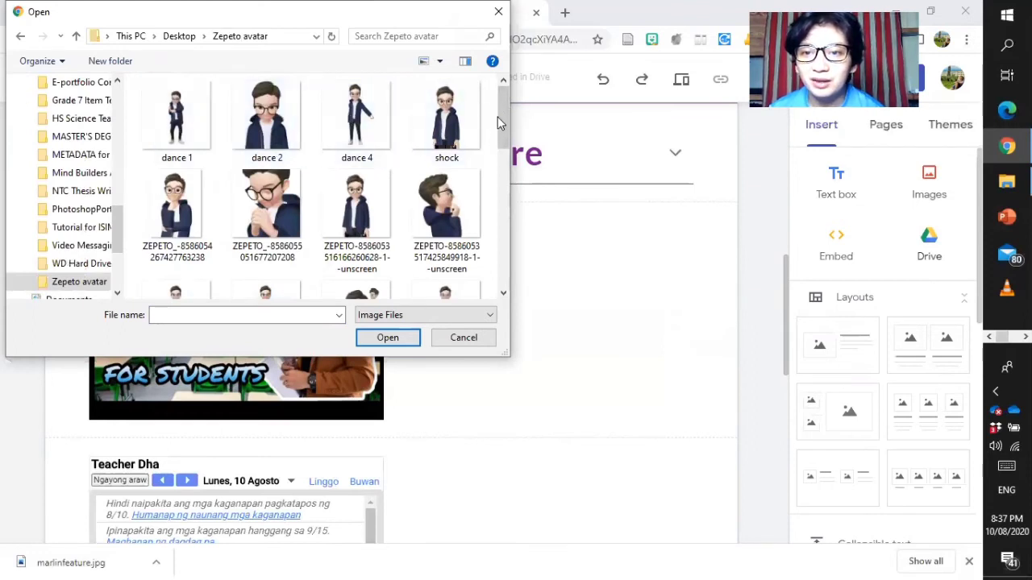
pyautogui.click(357, 118)
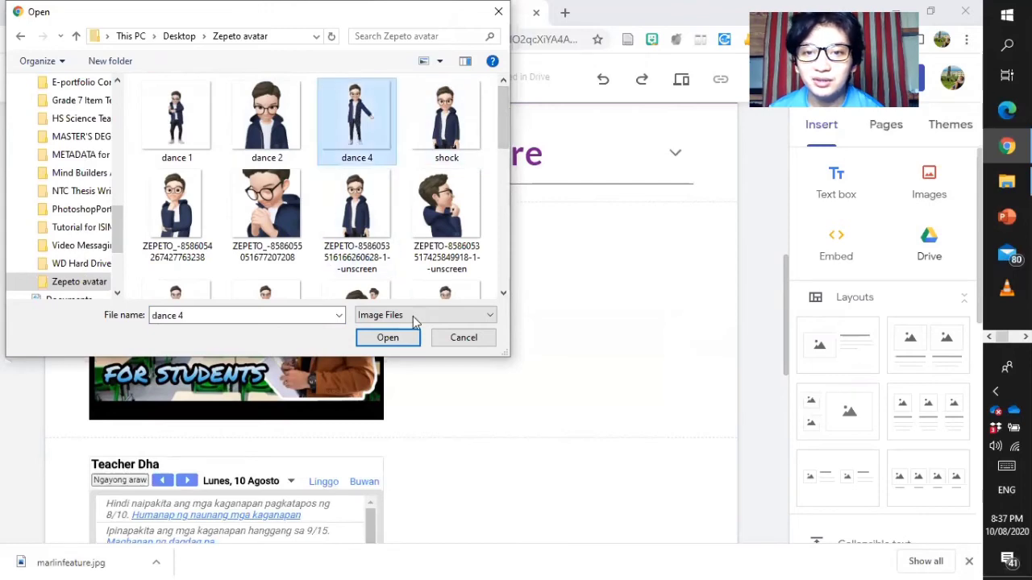
pyautogui.click(385, 339)
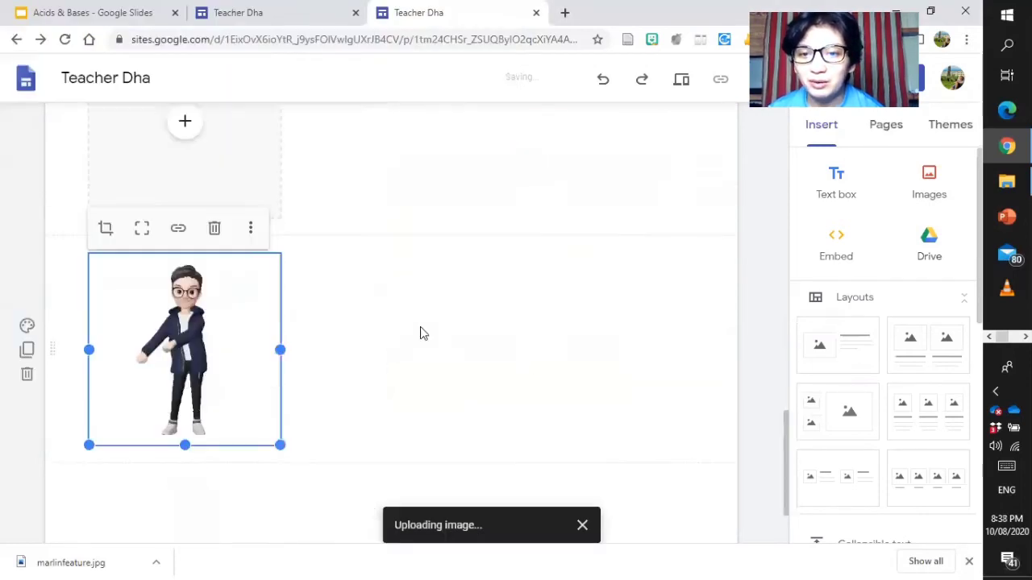
# Move the uploaded avatar image up into the empty space beside the YouTube video
pyautogui.scroll(-1, 161, 280)
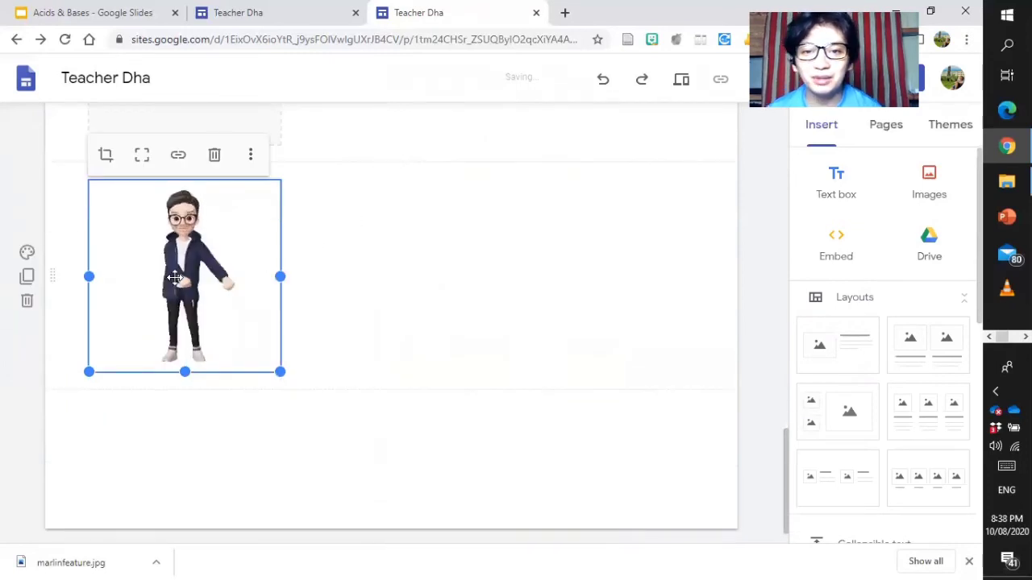
pyautogui.moveTo(175, 277); pyautogui.dragTo(483, 73)
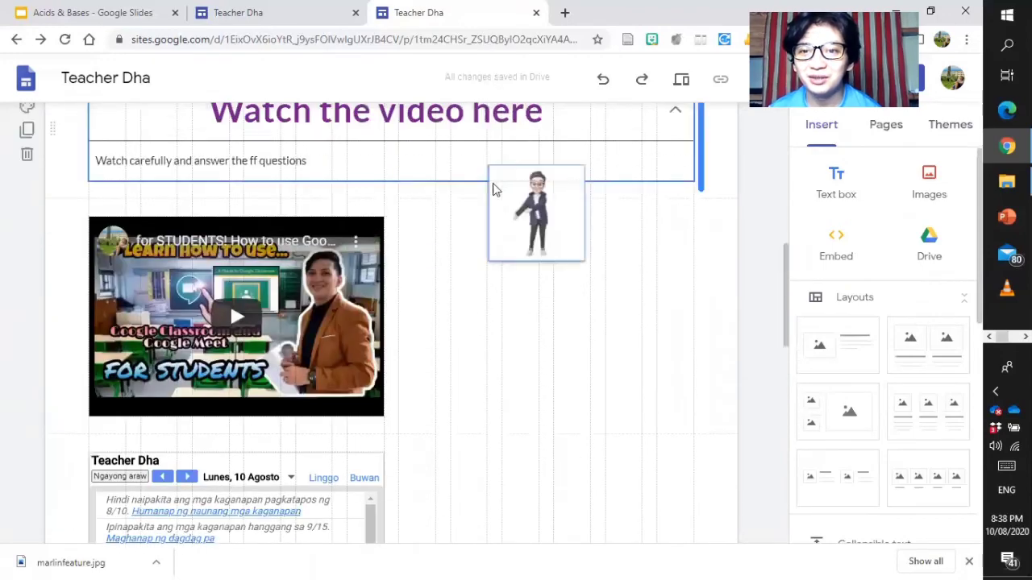
pyautogui.moveTo(492, 183); pyautogui.dragTo(505, 277)
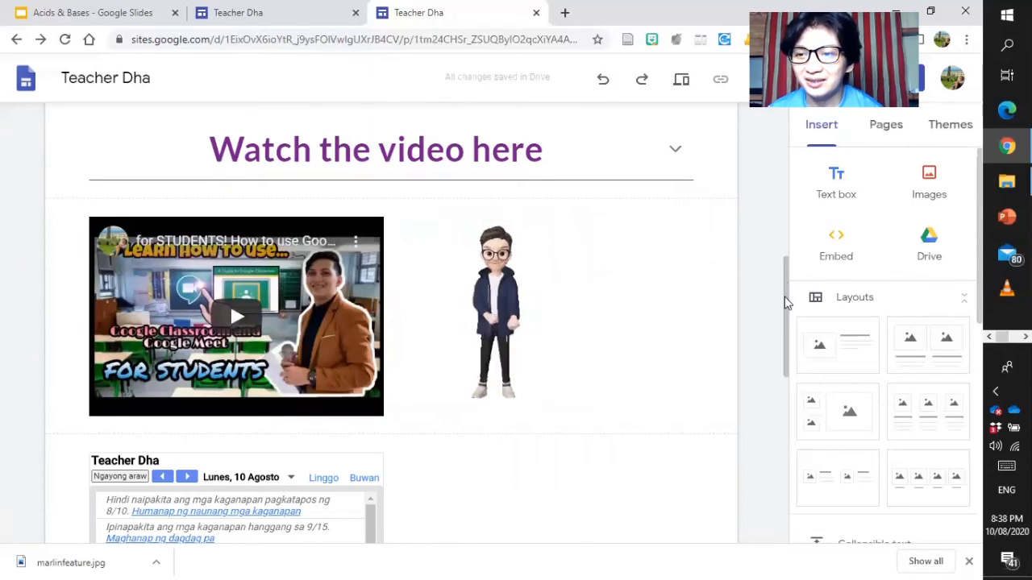
pyautogui.scroll(-1, 786, 339)
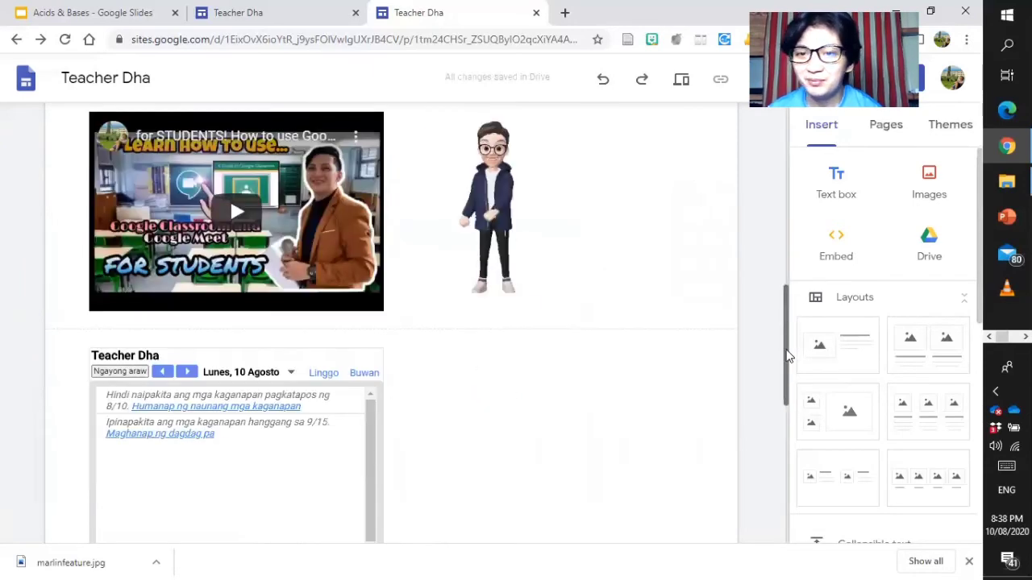
pyautogui.scroll(-3, 789, 356)
pyautogui.scroll(8, 794, 242)
pyautogui.scroll(-4, 778, 242)
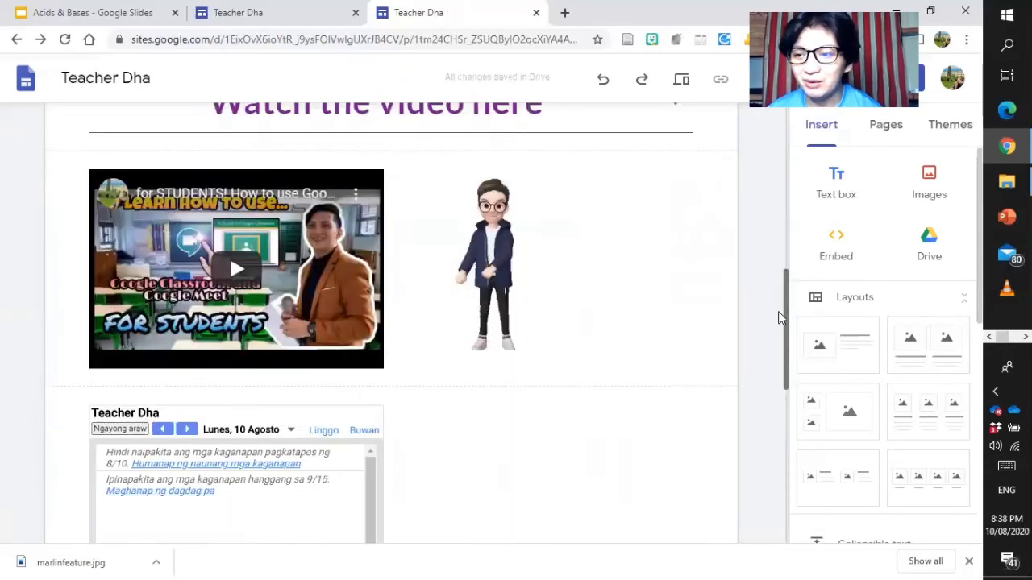
pyautogui.scroll(-2, 778, 311)
pyautogui.scroll(2, 780, 306)
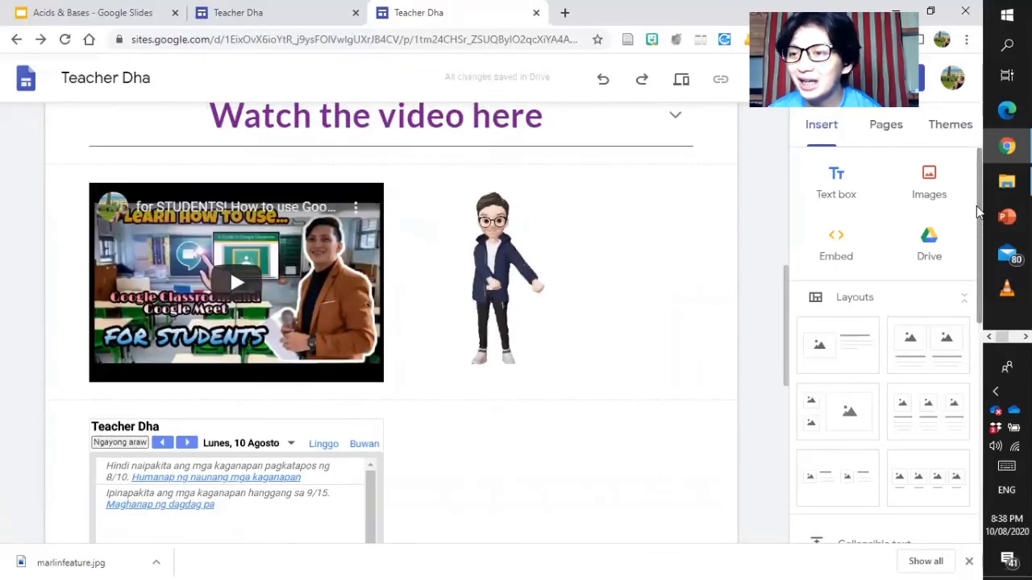
# Insert a map of Cayetano Arellano High School into the page
pyautogui.moveTo(976, 205); pyautogui.dragTo(985, 368)
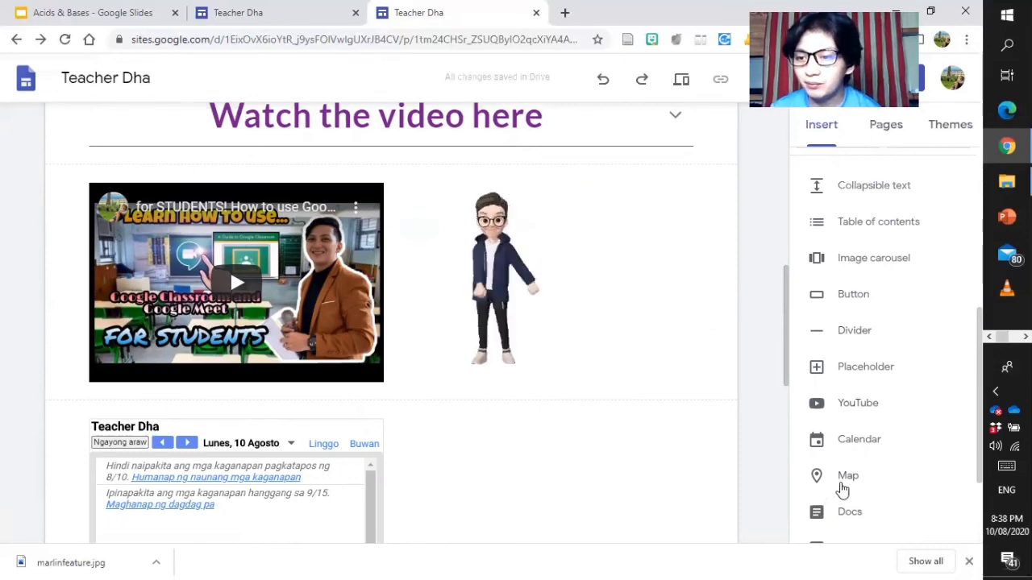
pyautogui.click(847, 477)
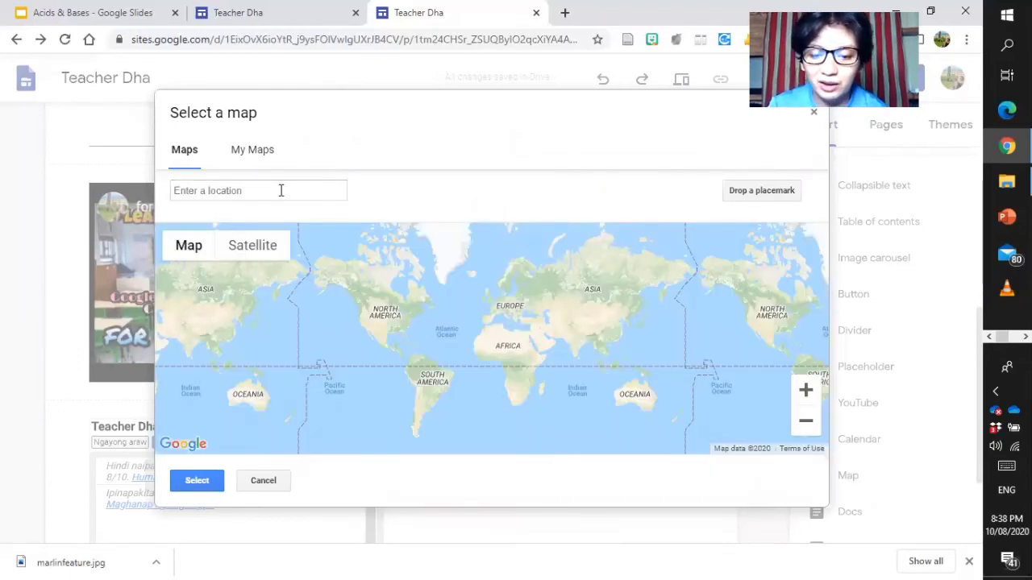
pyautogui.click(280, 190)
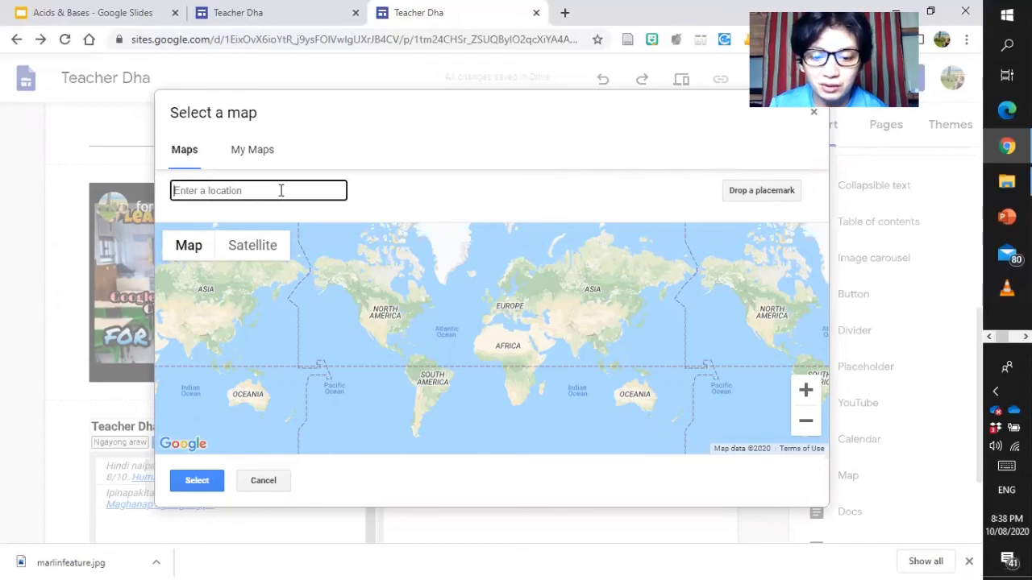
pyautogui.write('Cayetano ')
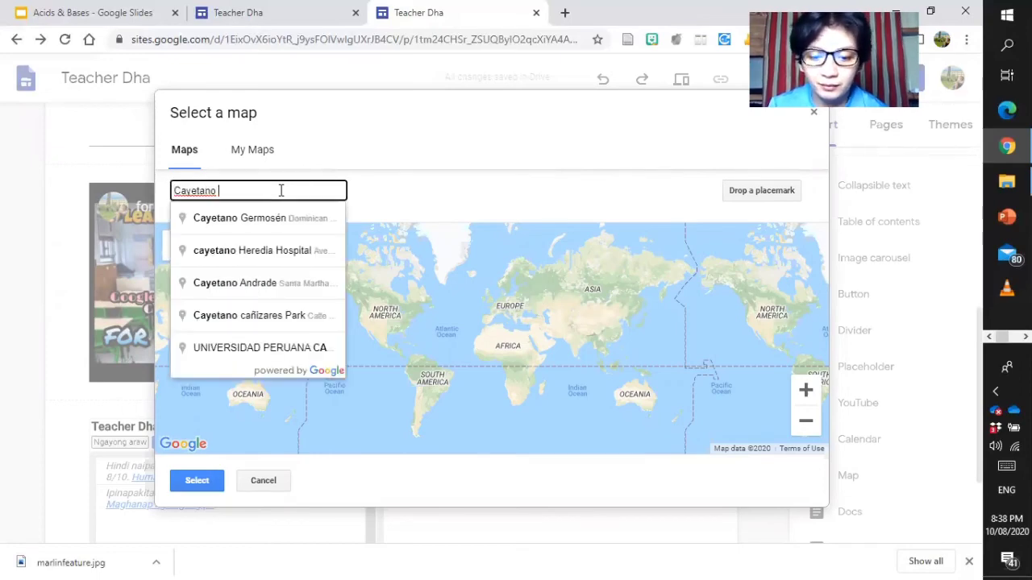
pyautogui.write('ARell')
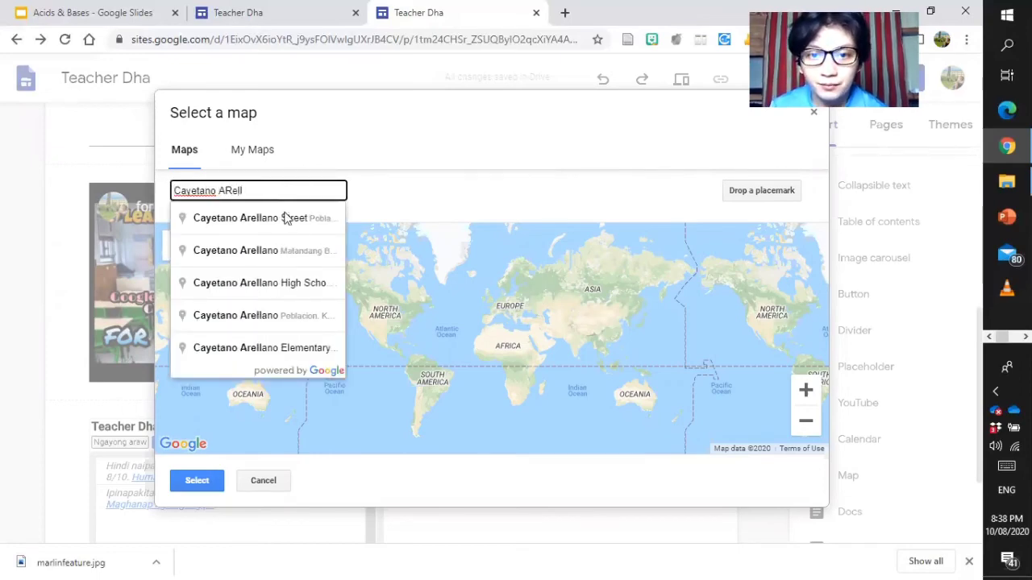
pyautogui.click(285, 291)
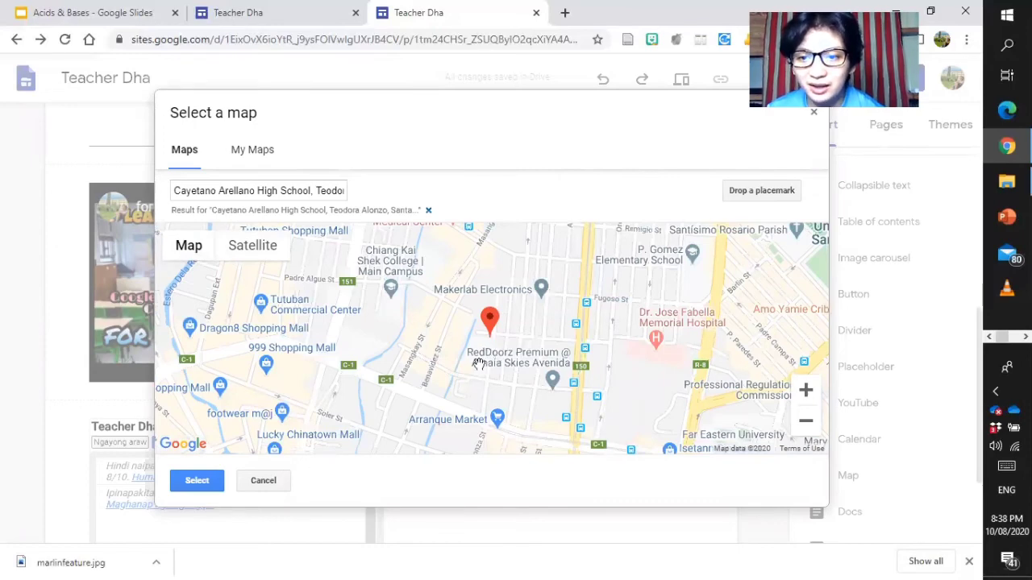
pyautogui.click(194, 482)
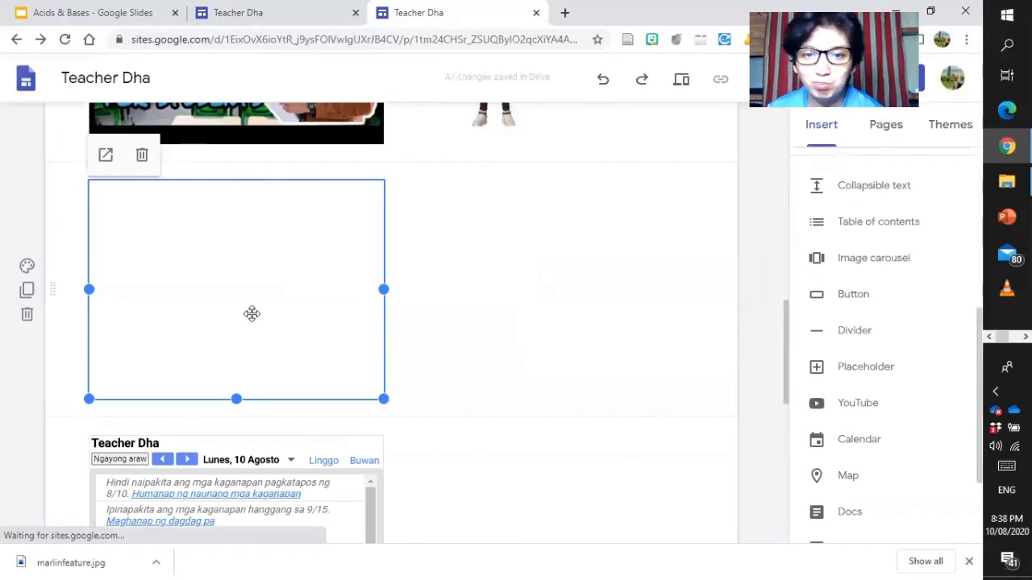
# Arrange the school map beside the calendar in the same row
pyautogui.moveTo(375, 300); pyautogui.dragTo(559, 281)
pyautogui.moveTo(209, 522); pyautogui.dragTo(238, 248)
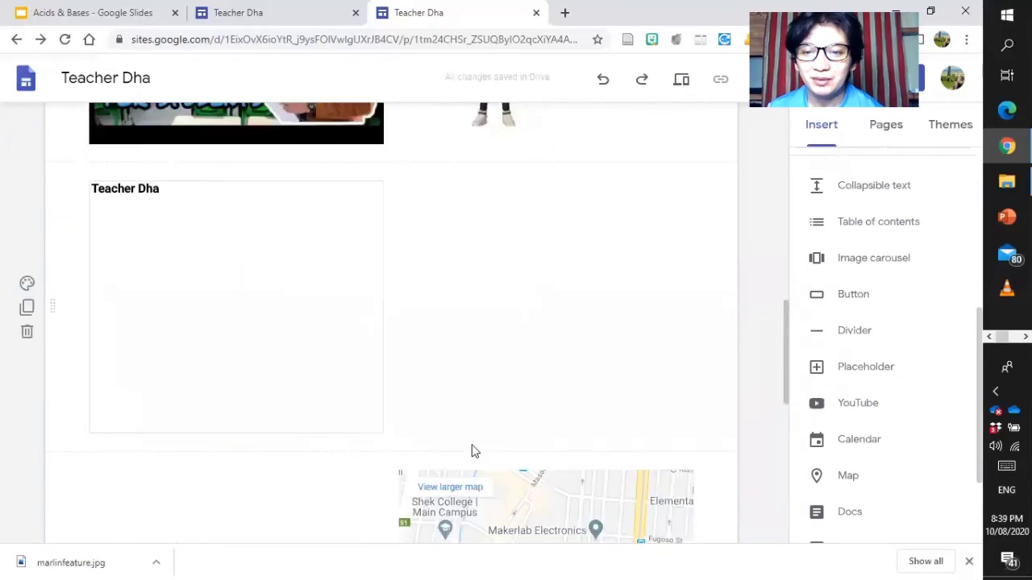
pyautogui.moveTo(494, 293); pyautogui.dragTo(497, 270)
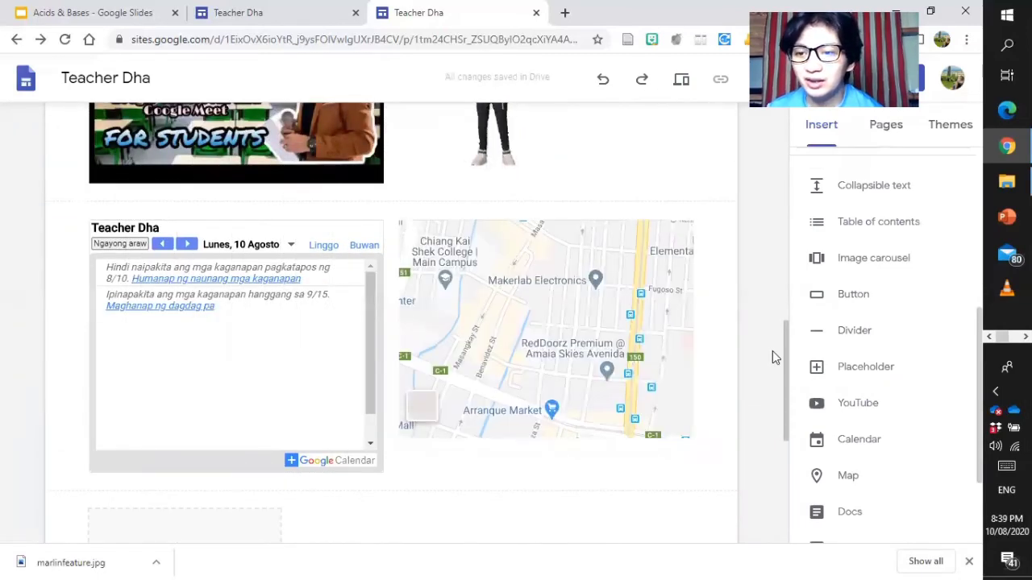
pyautogui.moveTo(788, 368)
pyautogui.mouseDown()
pyautogui.moveTo(781, 309)
pyautogui.moveTo(772, 373)
pyautogui.mouseUp()
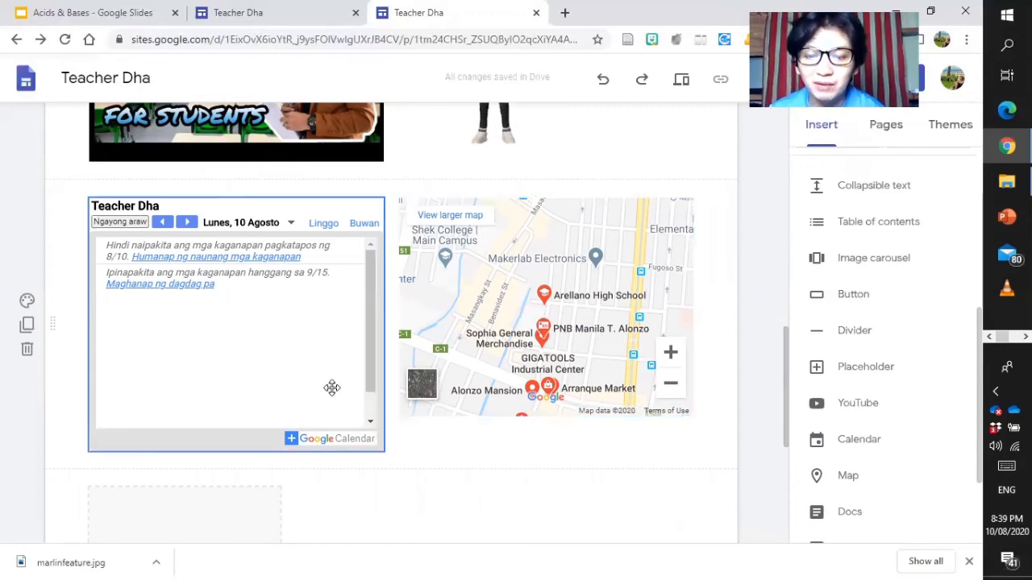
pyautogui.click(303, 378)
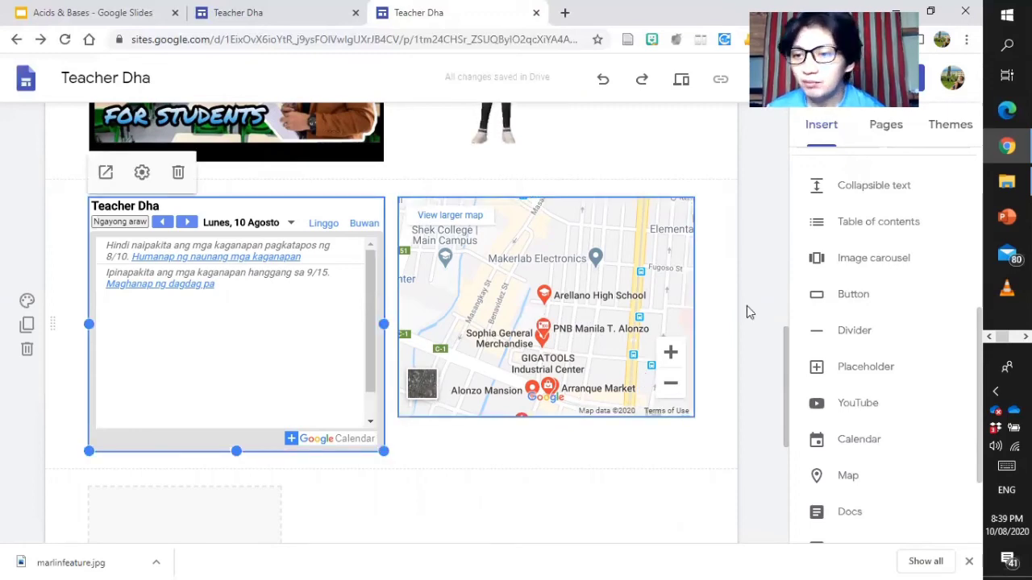
# Review the site's navigation settings and the additional options such as version history and site duplication
pyautogui.scroll(-1, 782, 349)
pyautogui.moveTo(798, 468); pyautogui.dragTo(771, 118)
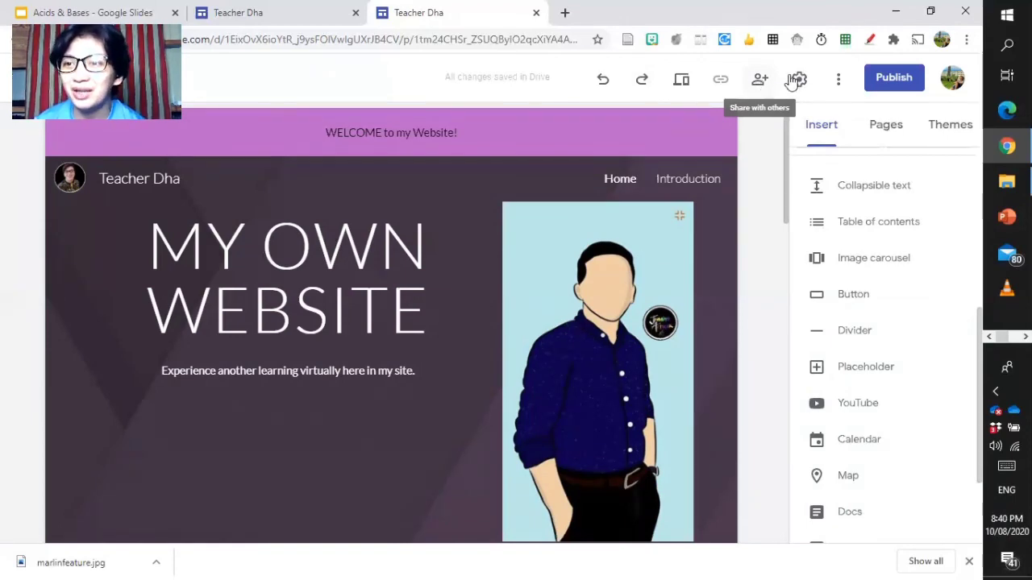
pyautogui.click(798, 84)
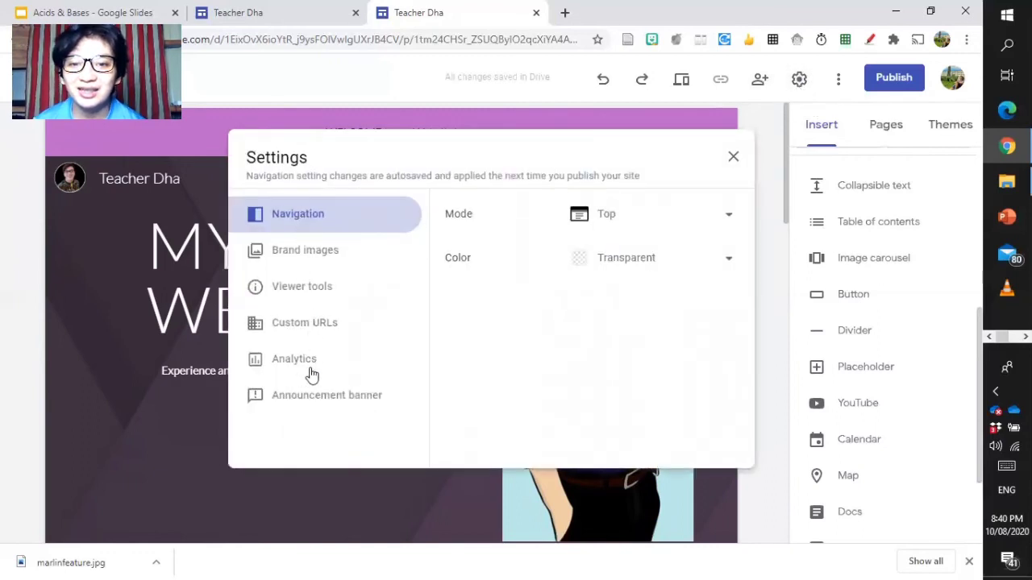
pyautogui.press('ctrl')
pyautogui.press('ctrl')
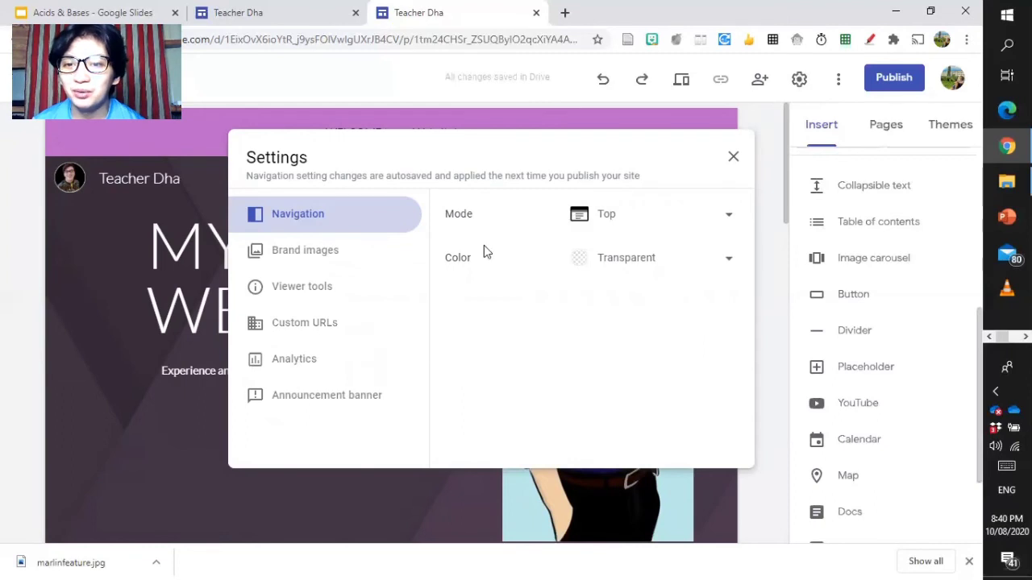
pyautogui.click(734, 155)
pyautogui.click(838, 81)
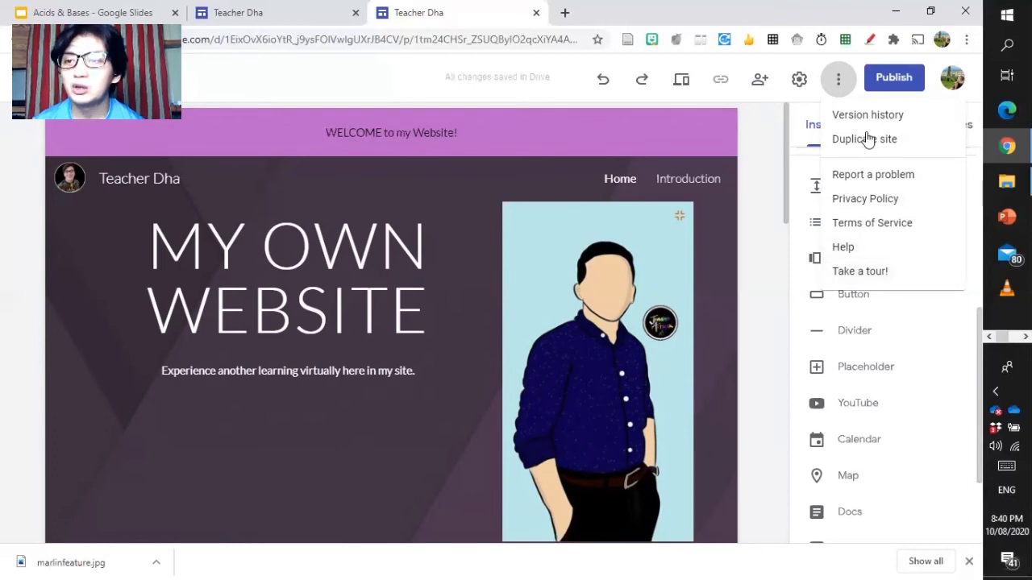
pyautogui.click(837, 76)
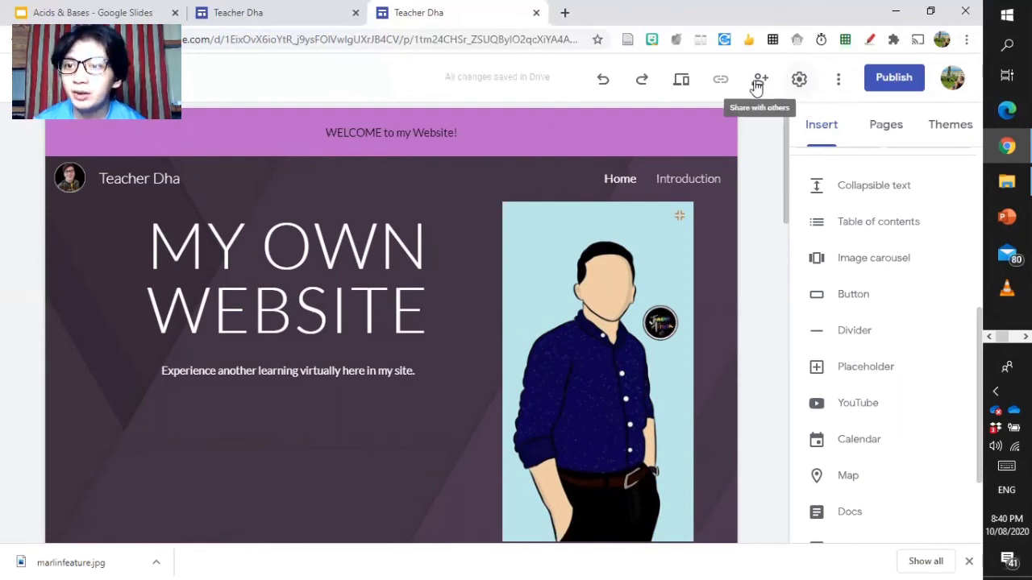
# Preview the home page in the large-screen, tablet and phone layouts, and return to editing the site
pyautogui.click(681, 83)
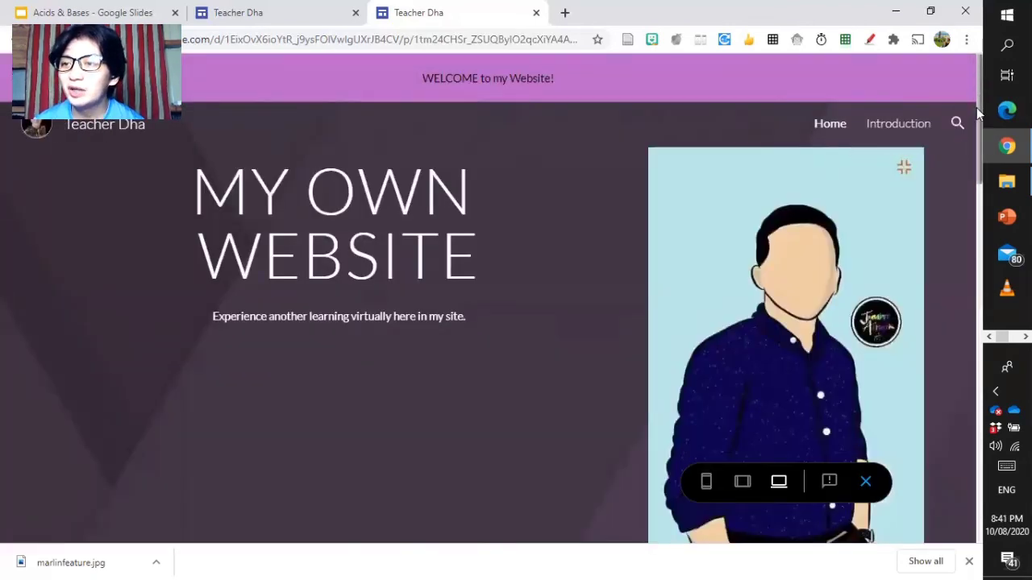
pyautogui.moveTo(981, 75)
pyautogui.mouseDown()
pyautogui.moveTo(1003, 232)
pyautogui.moveTo(993, 355)
pyautogui.moveTo(985, 306)
pyautogui.moveTo(982, 316)
pyautogui.moveTo(979, 445)
pyautogui.moveTo(968, 88)
pyautogui.mouseUp()
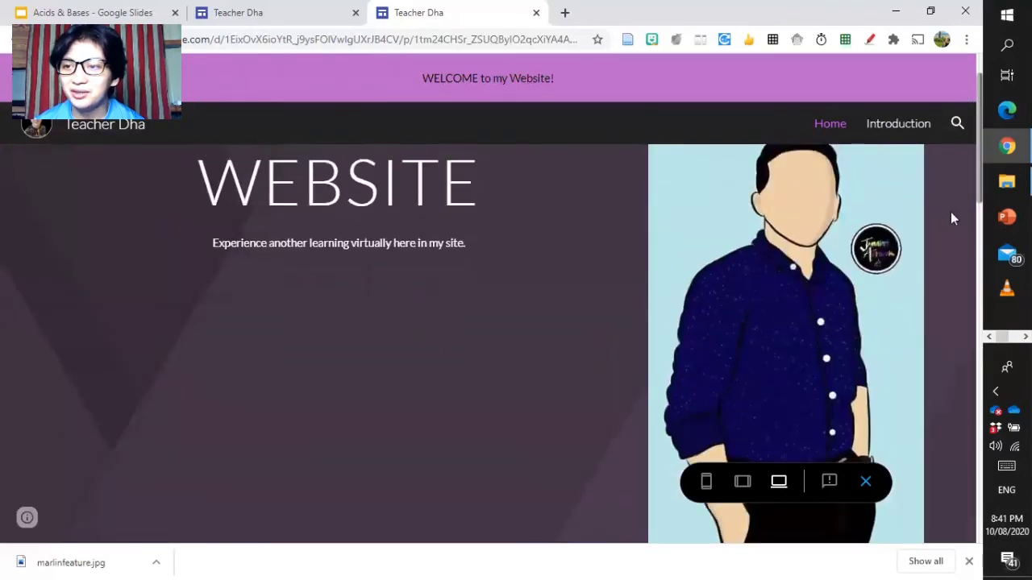
pyautogui.moveTo(976, 218); pyautogui.dragTo(970, 64)
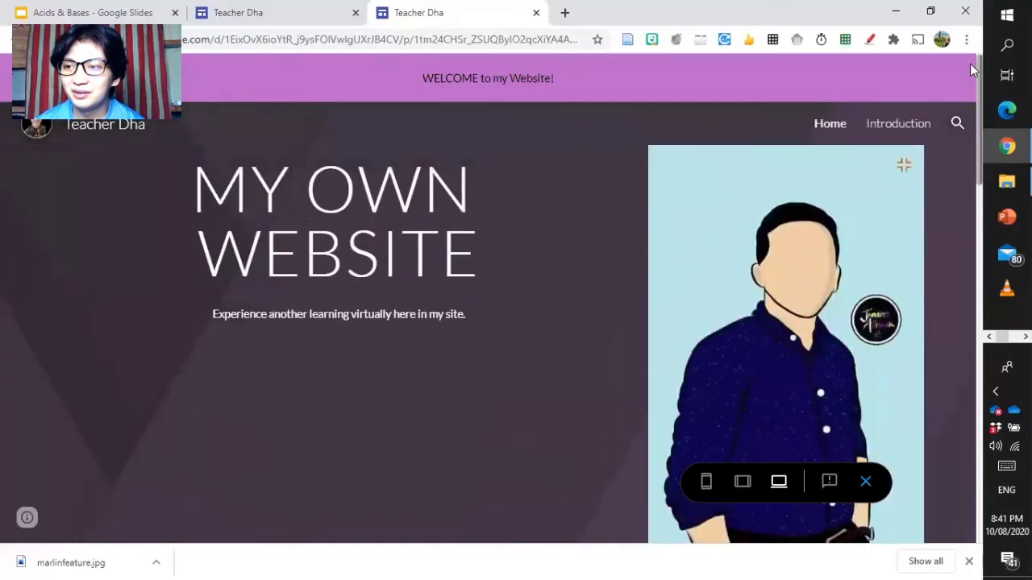
pyautogui.click(742, 477)
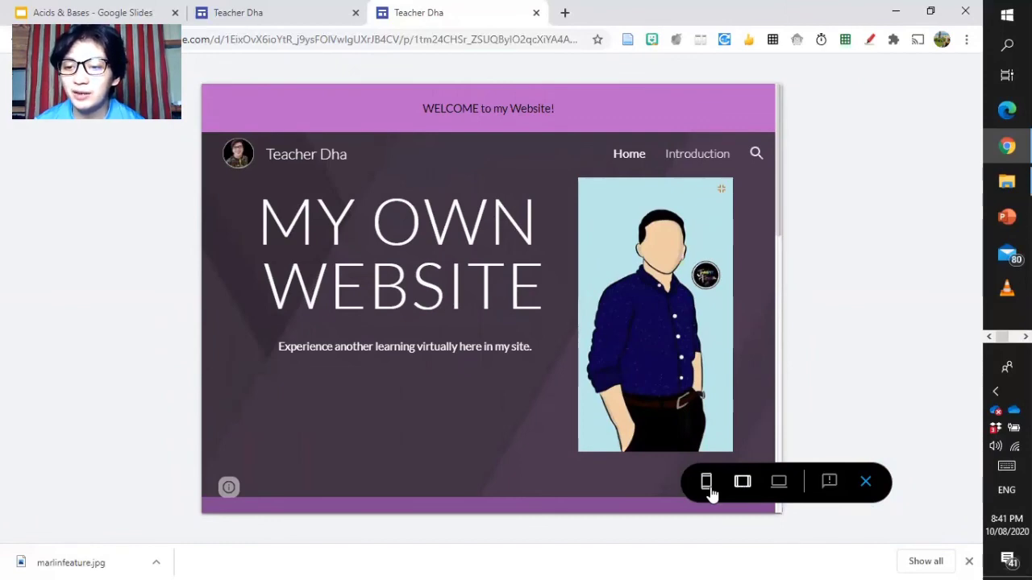
pyautogui.click(706, 483)
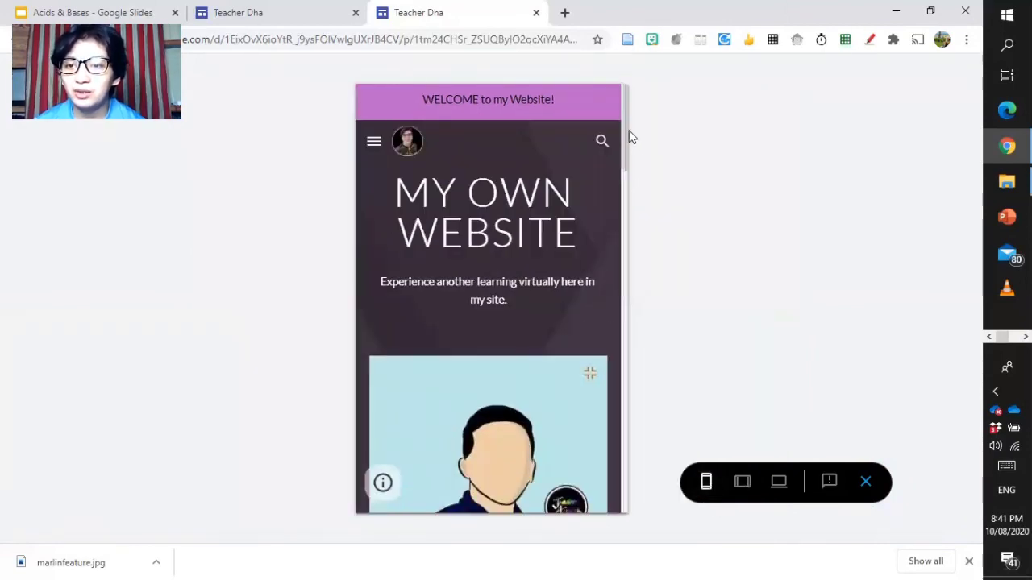
pyautogui.moveTo(626, 124); pyautogui.dragTo(628, 89)
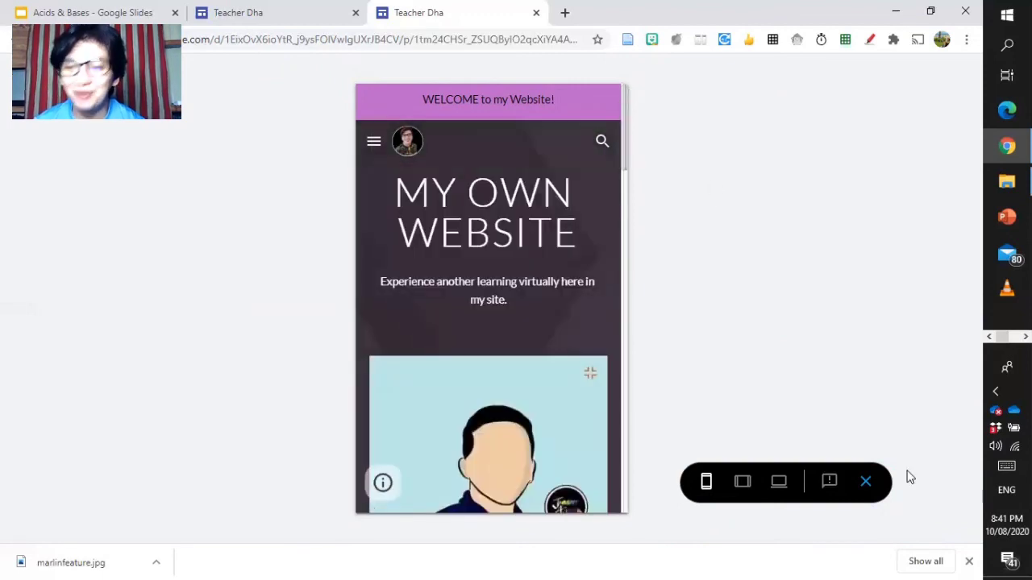
pyautogui.click(867, 483)
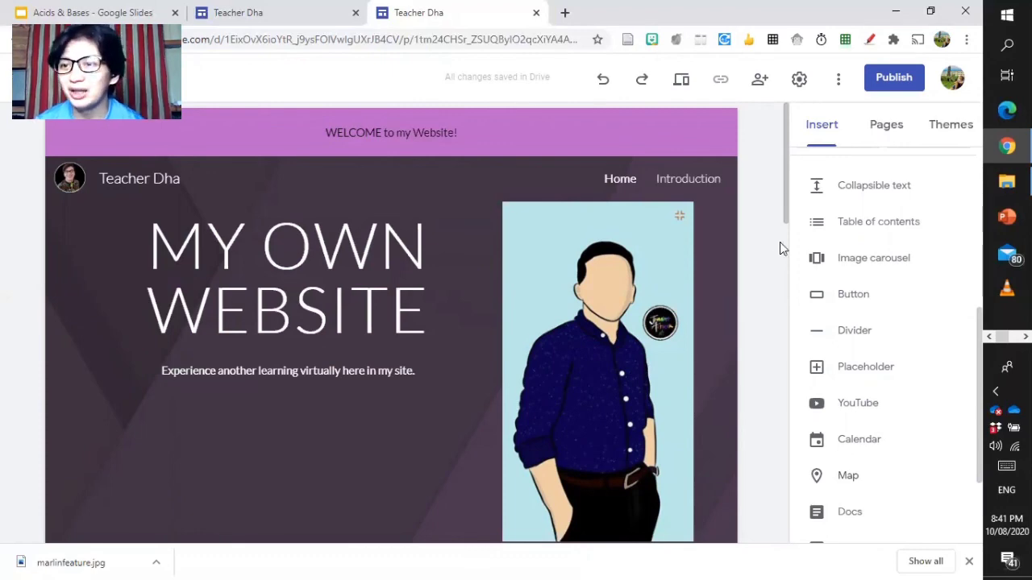
# Start publishing the site to the web and extend the proposed web address with the teacher's surname
pyautogui.moveTo(981, 316); pyautogui.dragTo(979, 157)
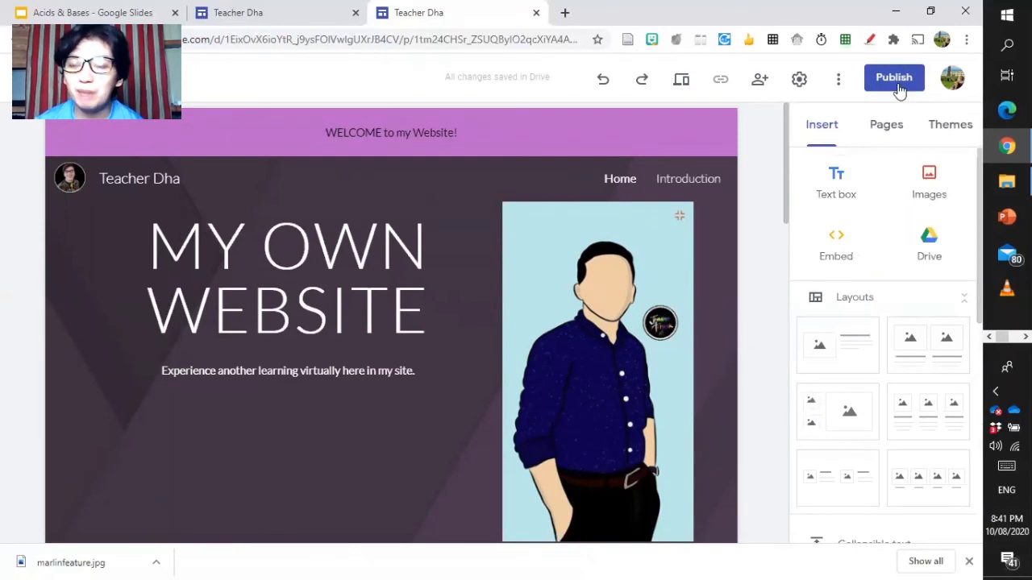
pyautogui.click(897, 83)
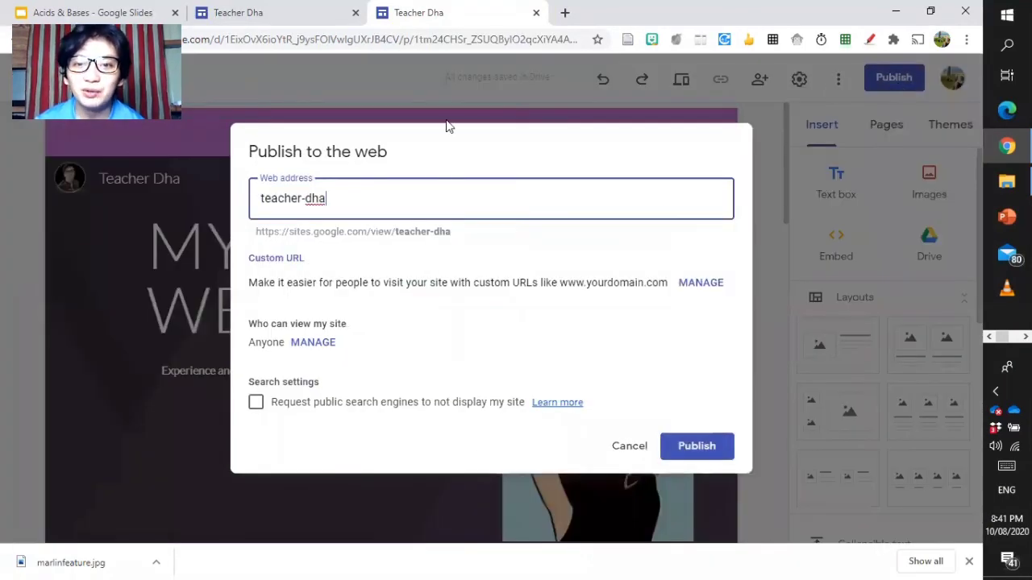
pyautogui.click(403, 228)
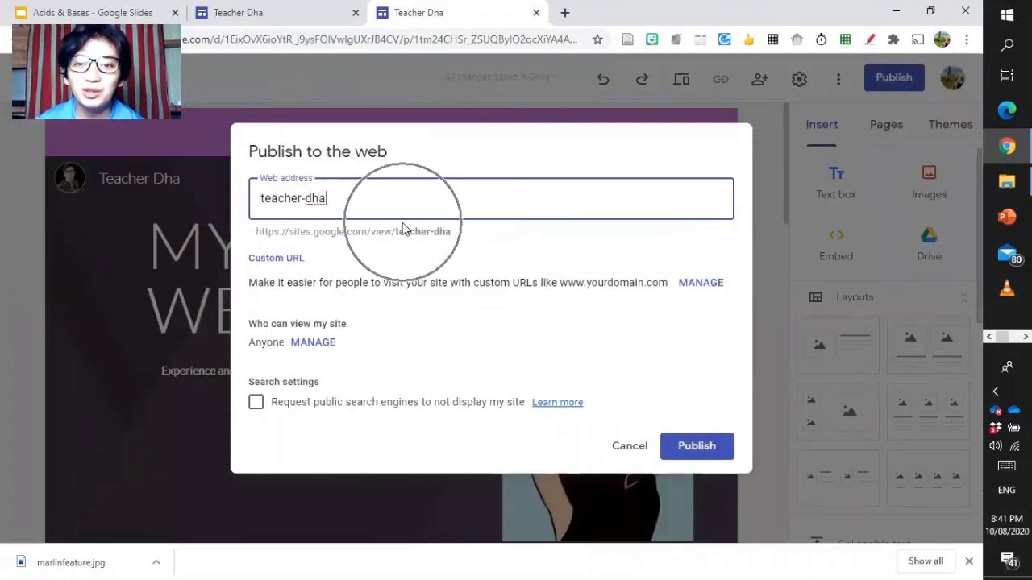
pyautogui.click(358, 212)
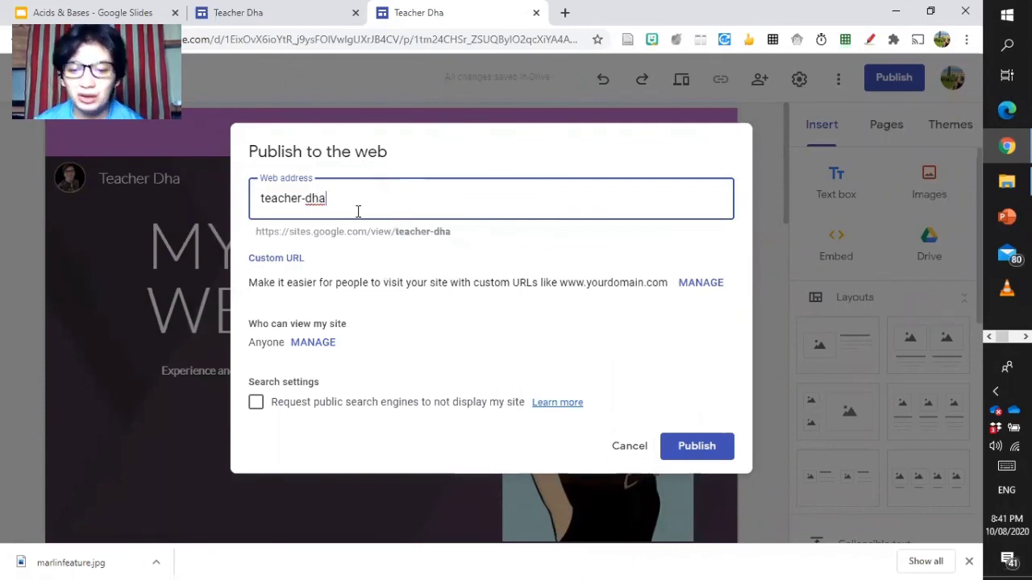
pyautogui.write('delmundo')
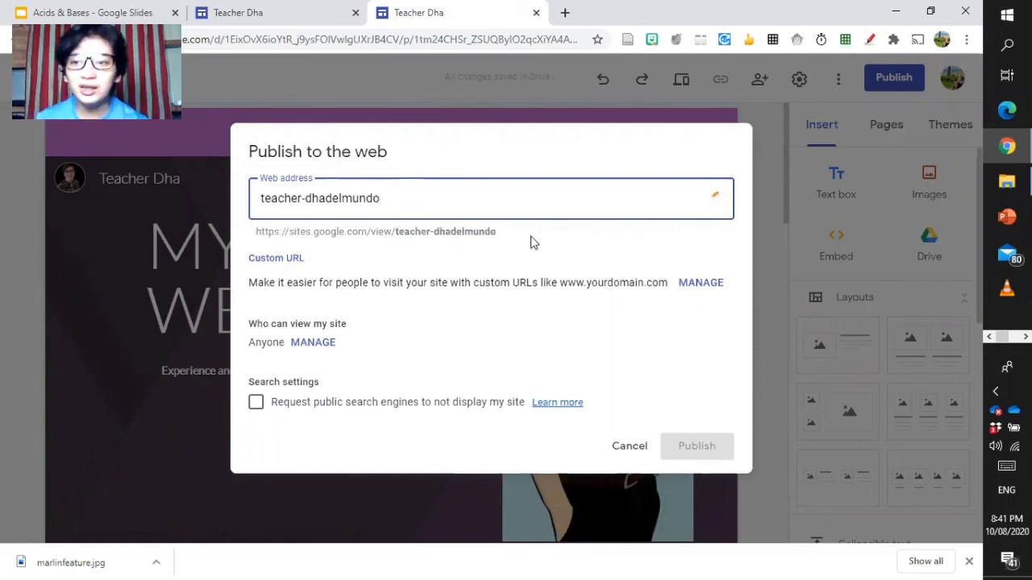
pyautogui.click(722, 216)
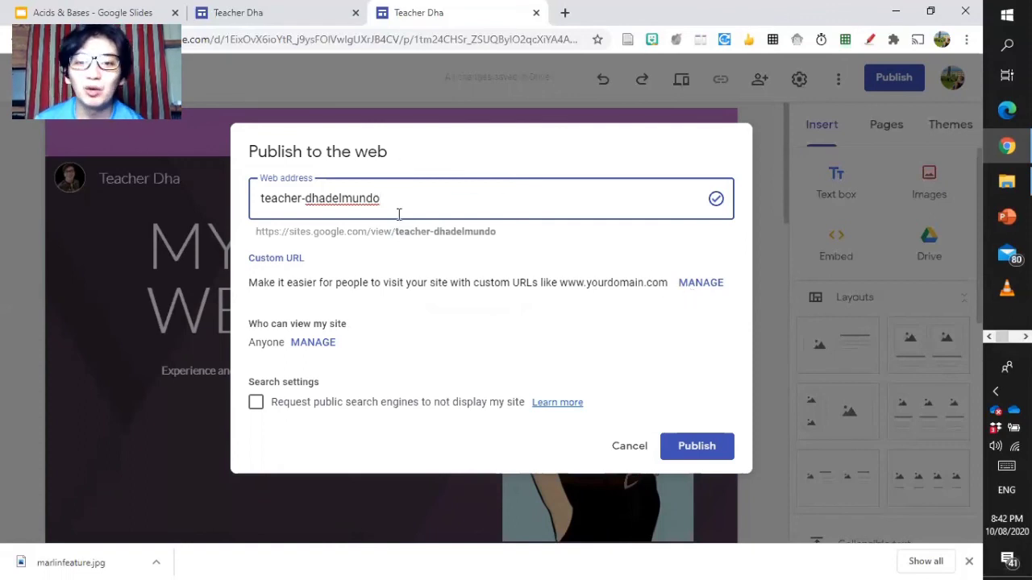
# Review who can view the site, including the people and groups sharing and the draft and published site link access
pyautogui.click(313, 342)
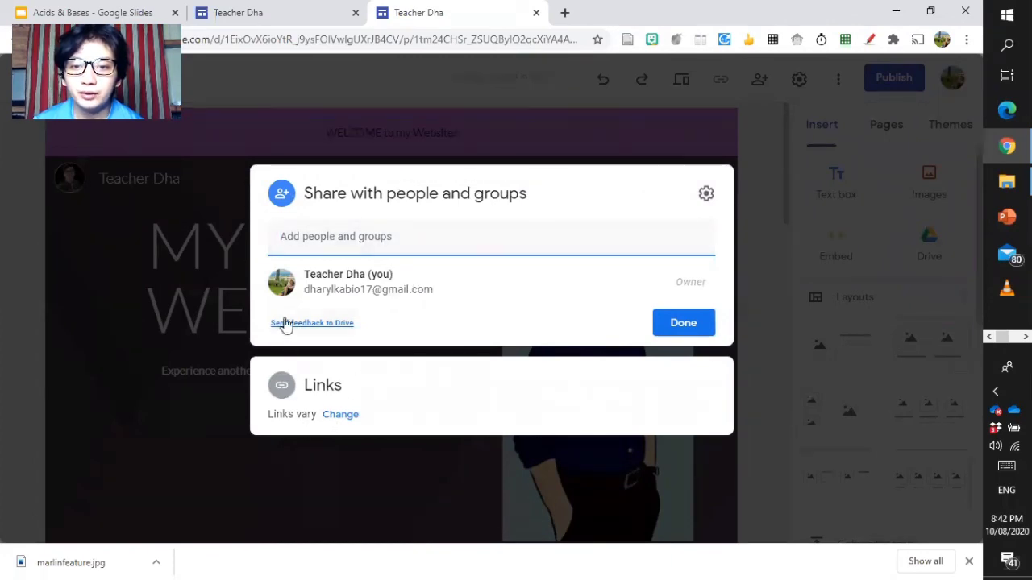
pyautogui.click(497, 246)
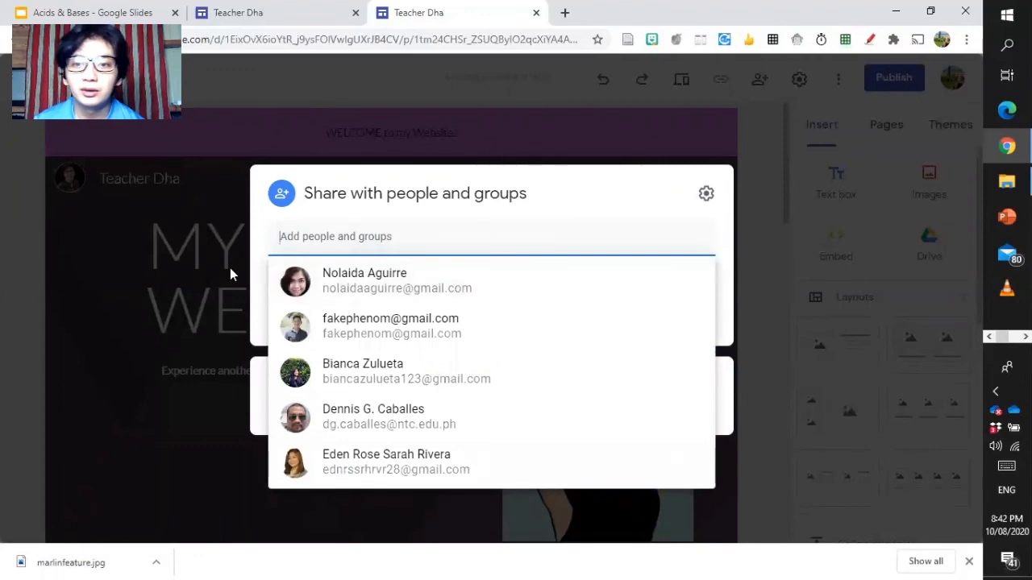
pyautogui.click(561, 199)
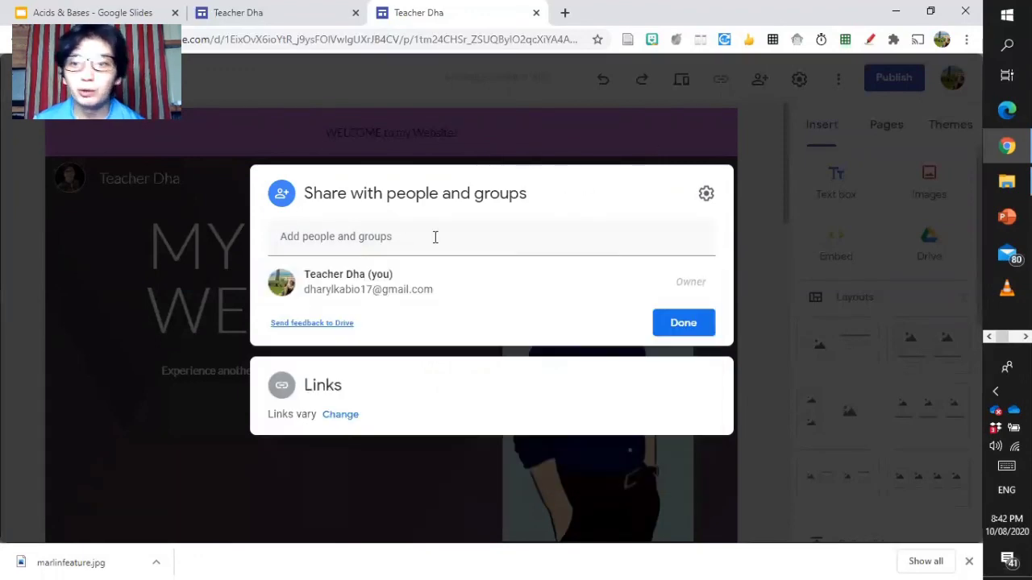
pyautogui.click(340, 414)
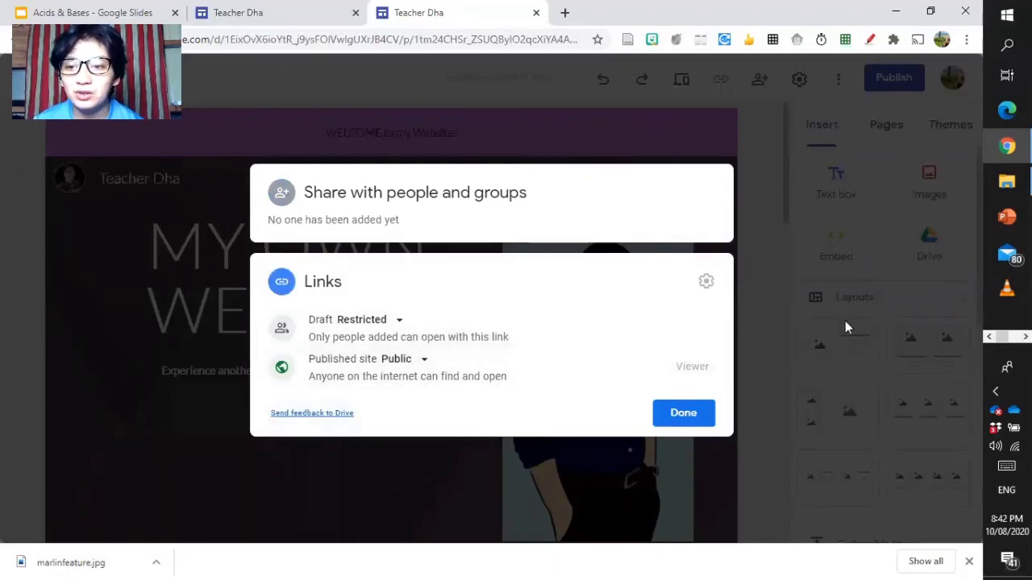
pyautogui.click(687, 419)
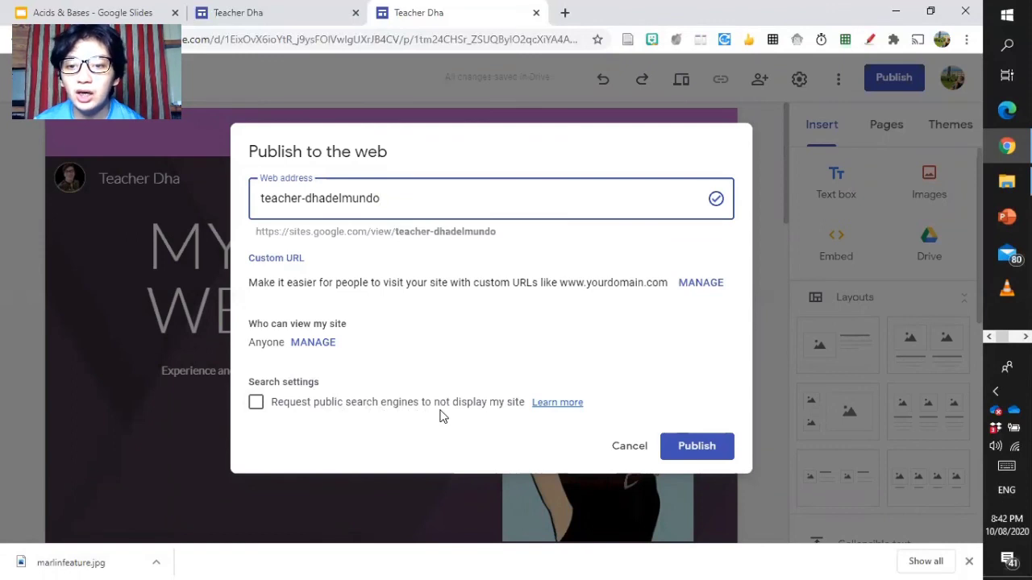
# Try the request that public search engines not display the site, clear it again, and cancel publishing
pyautogui.click(256, 403)
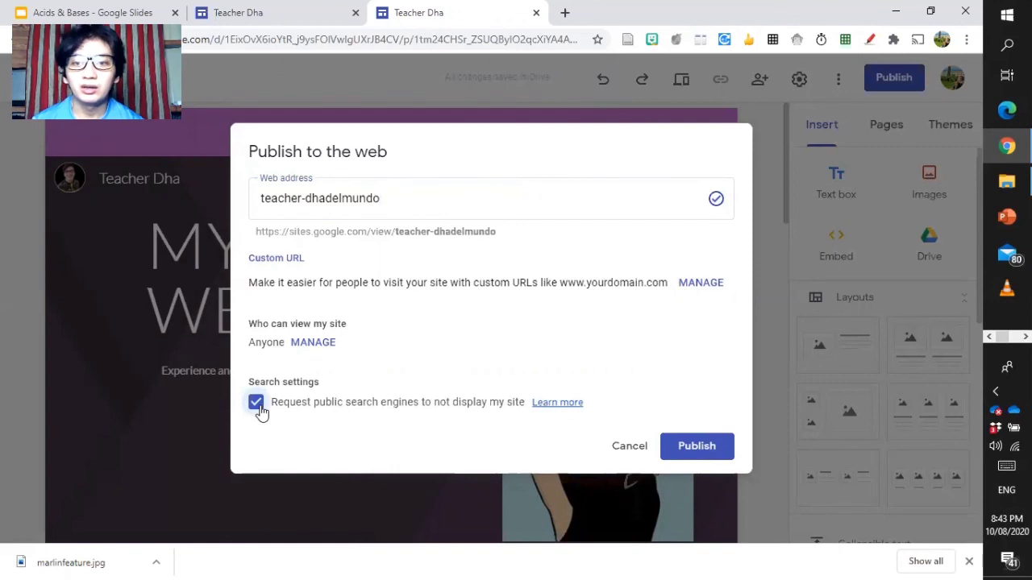
pyautogui.click(257, 403)
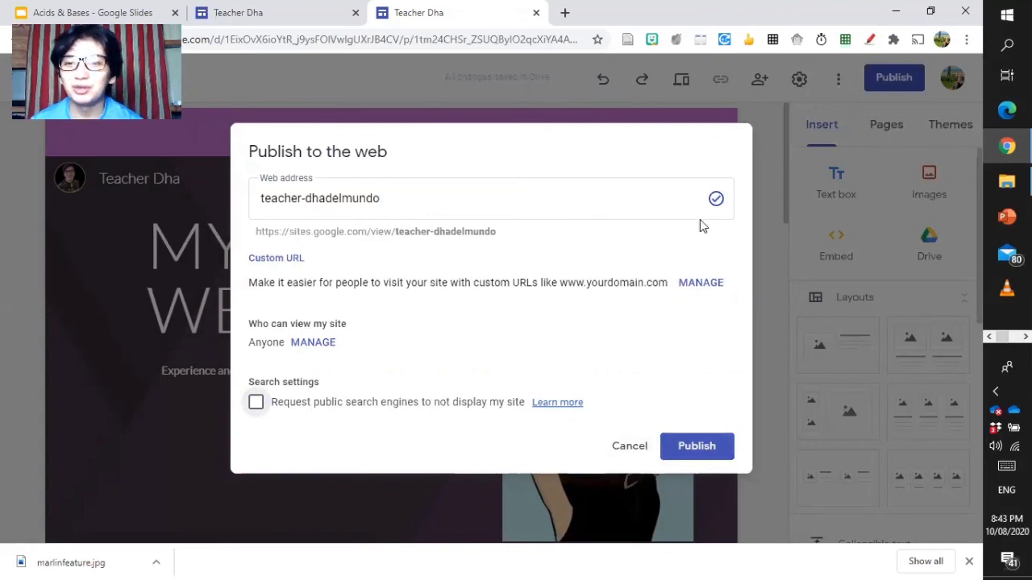
pyautogui.click(618, 451)
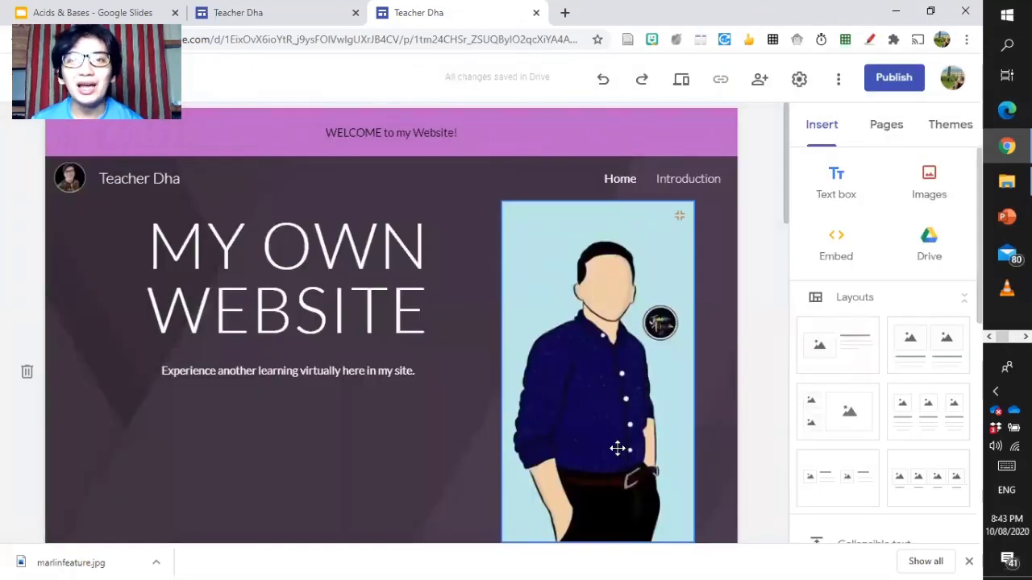